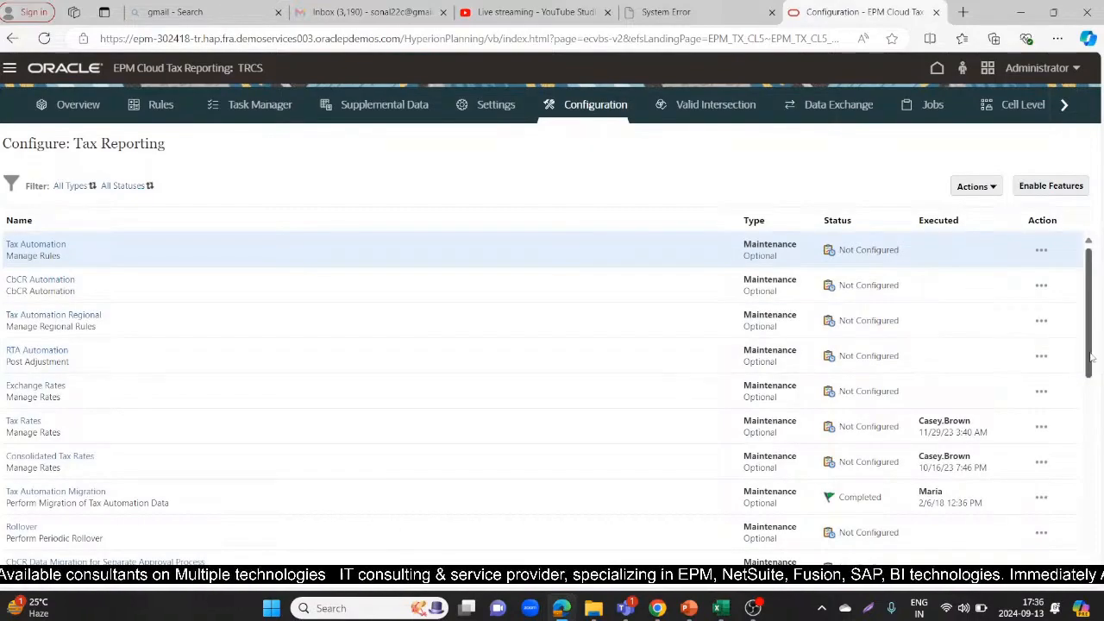
Open the NOL Automation task and enable Deferral and Utilization for the Tax Losses - Carryforward Automated NOL Rule1 row
left_click_drag(1096, 351, 1099, 540)
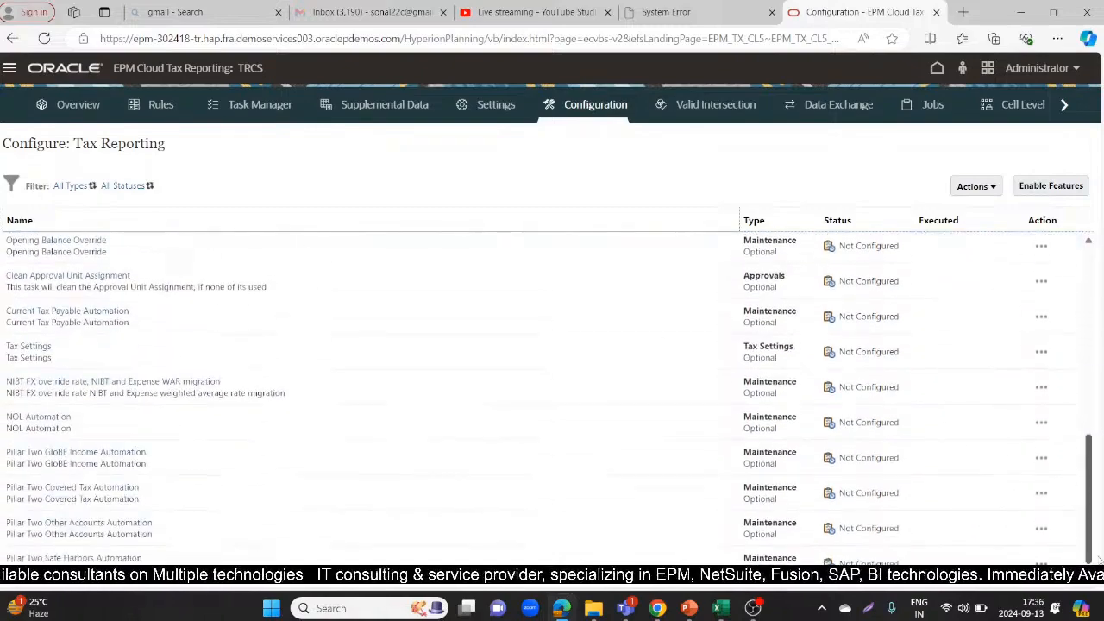
left_click(49, 418)
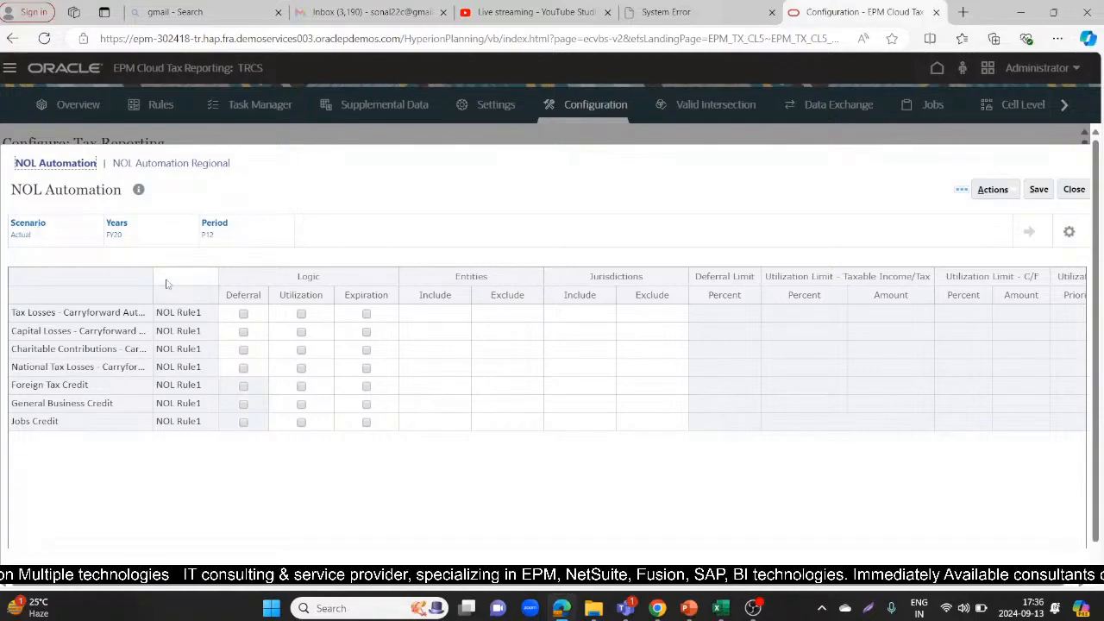
left_click(243, 313)
left_click(300, 314)
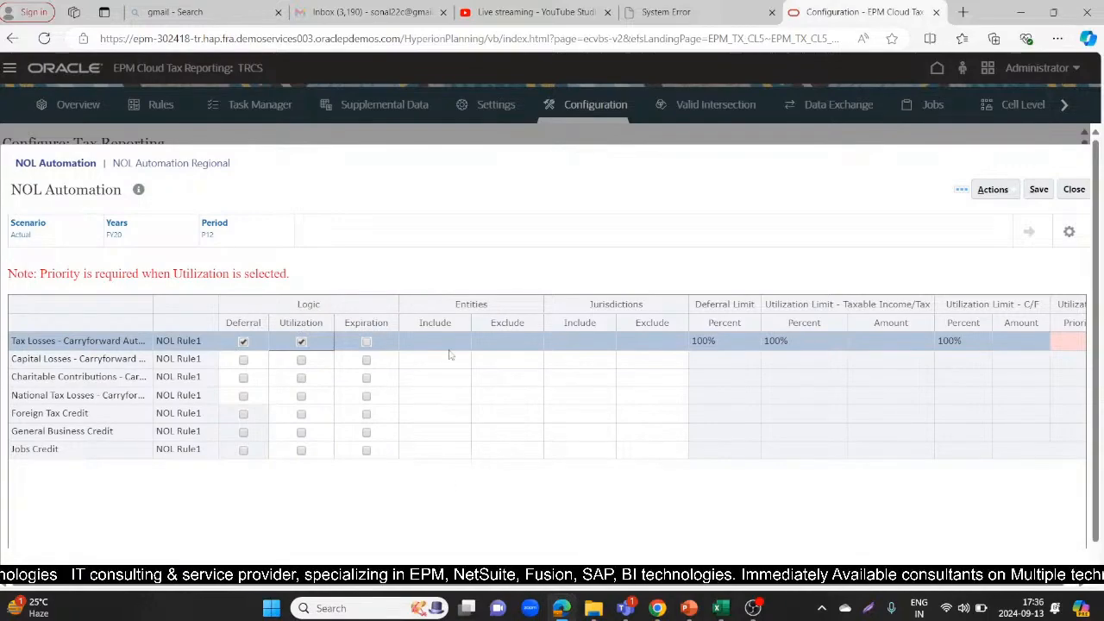
left_click(449, 390)
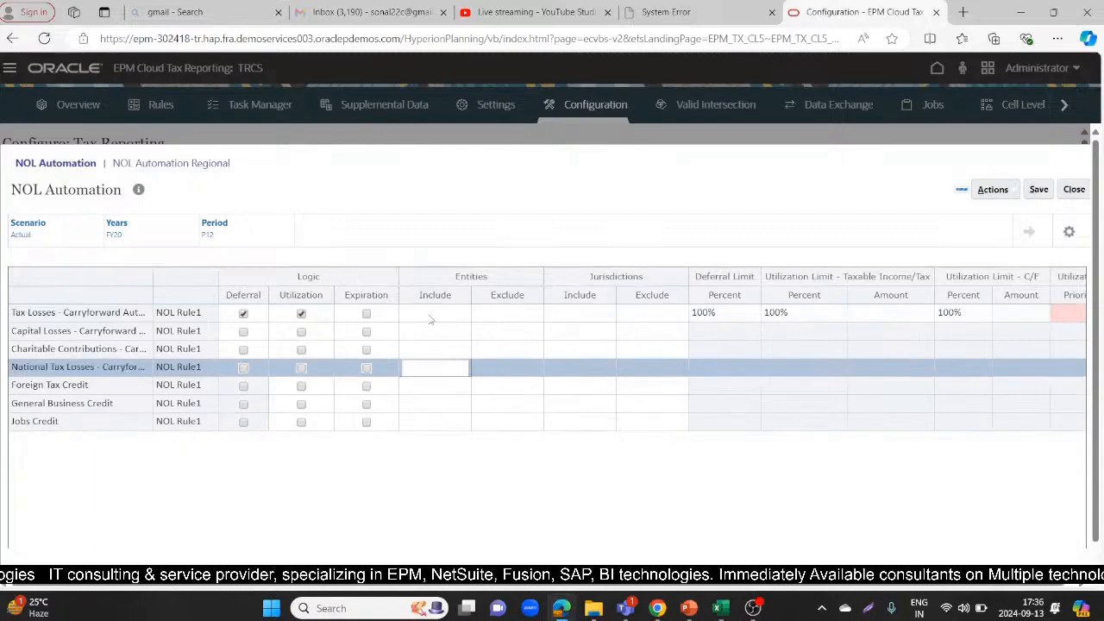
left_click(431, 317)
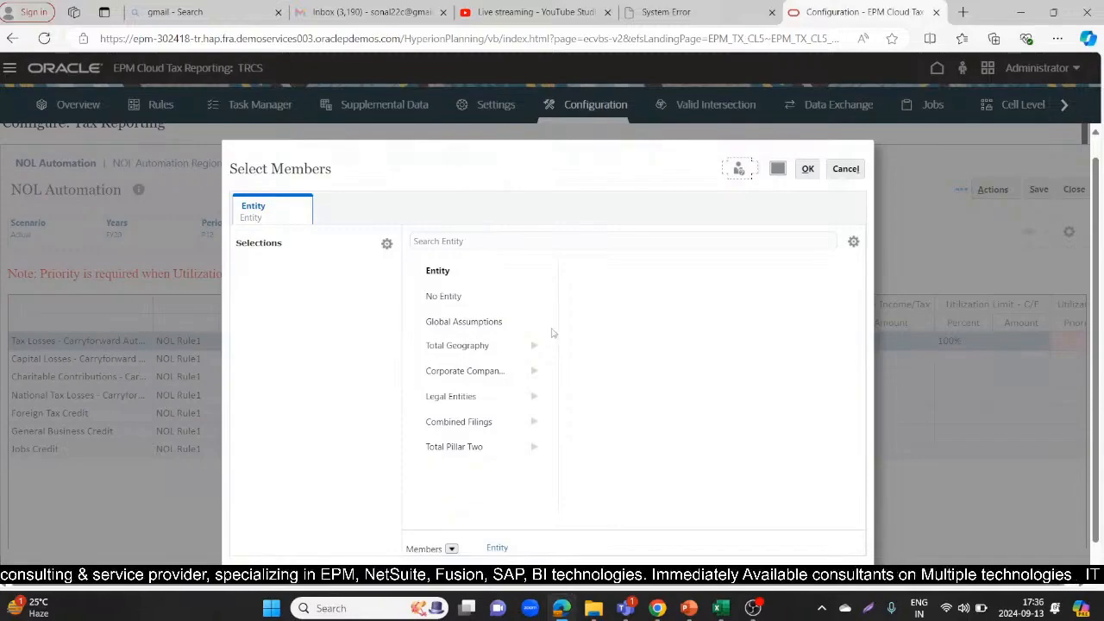
left_click(845, 169)
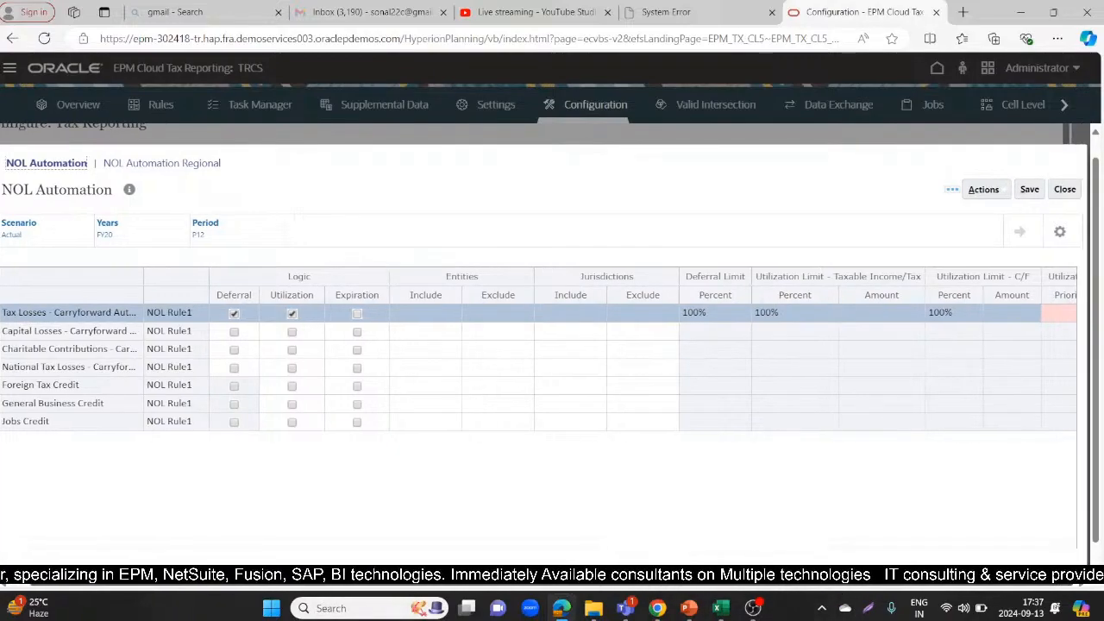
Set the utilization priority of the Tax Losses carryforward rule to 1 and save the FY20 NOL Automation settings
left_click(1064, 313)
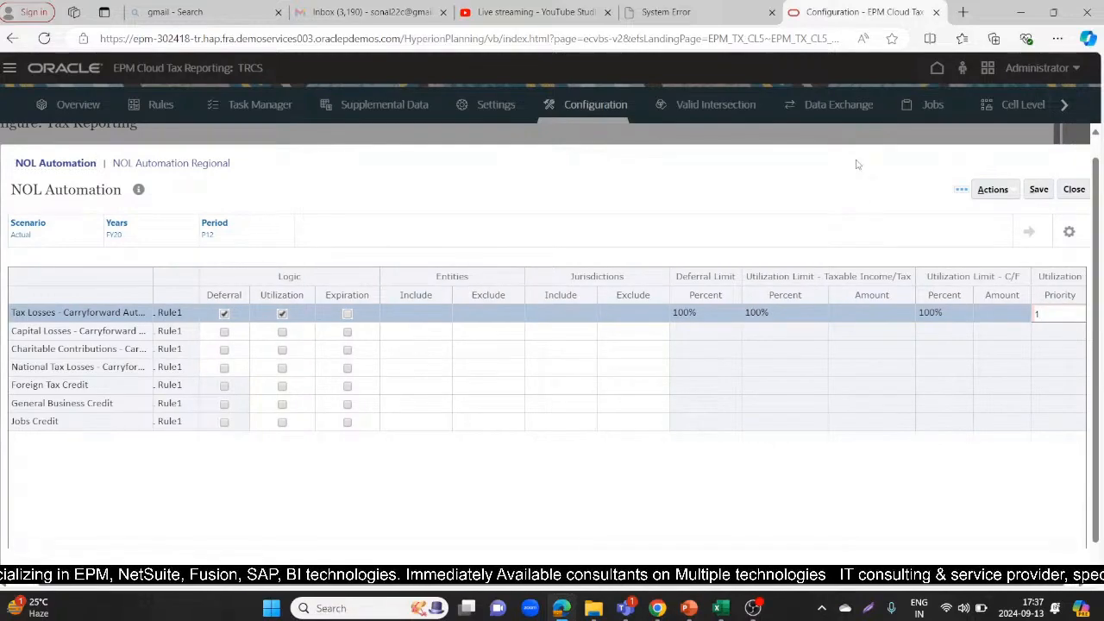
left_click(1038, 189)
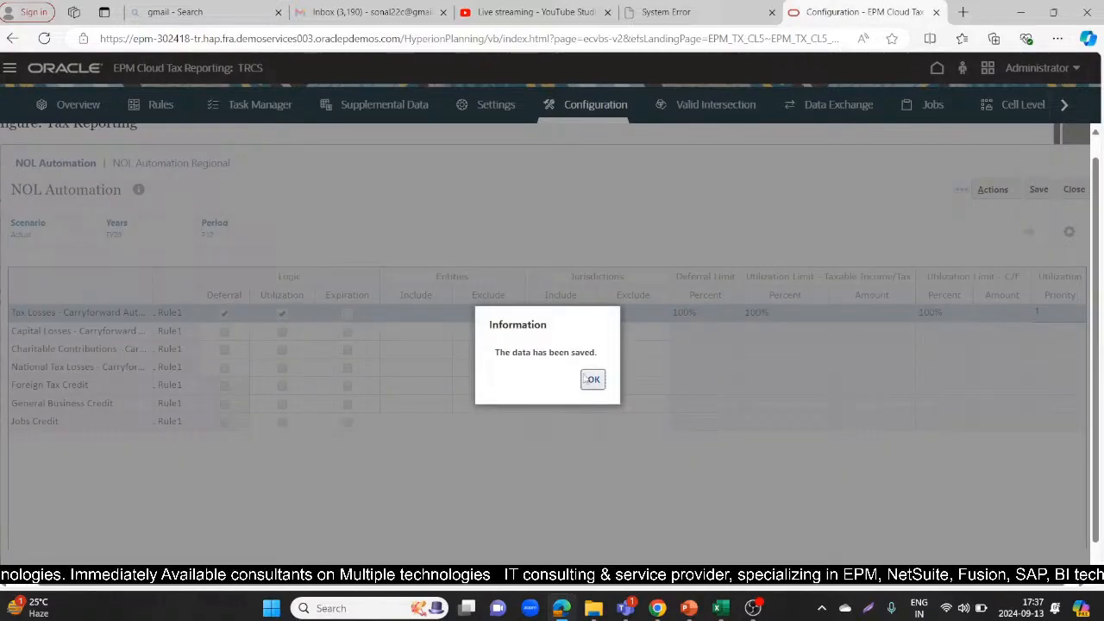
left_click(591, 380)
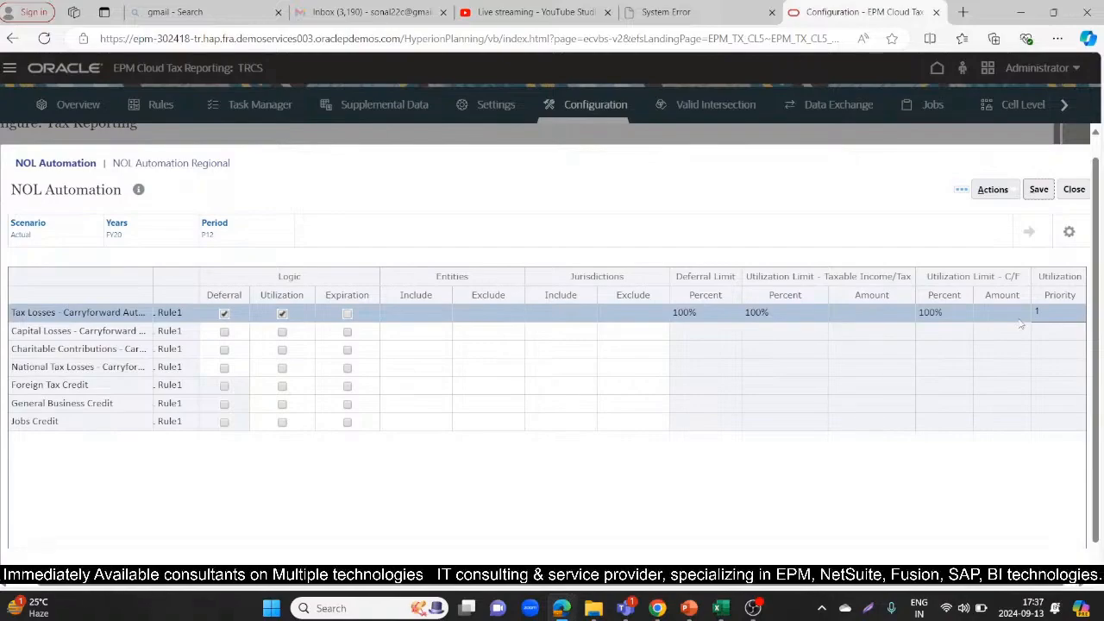
Switch the NOL Automation form's year to FY21 and reload the grid for that year
left_click(116, 225)
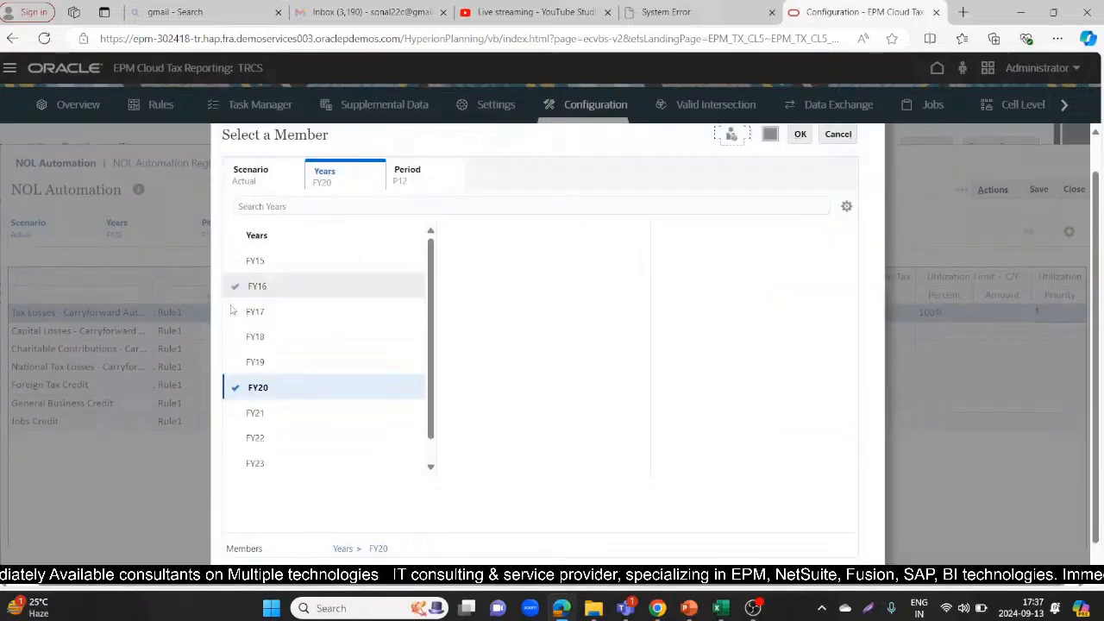
left_click(238, 413)
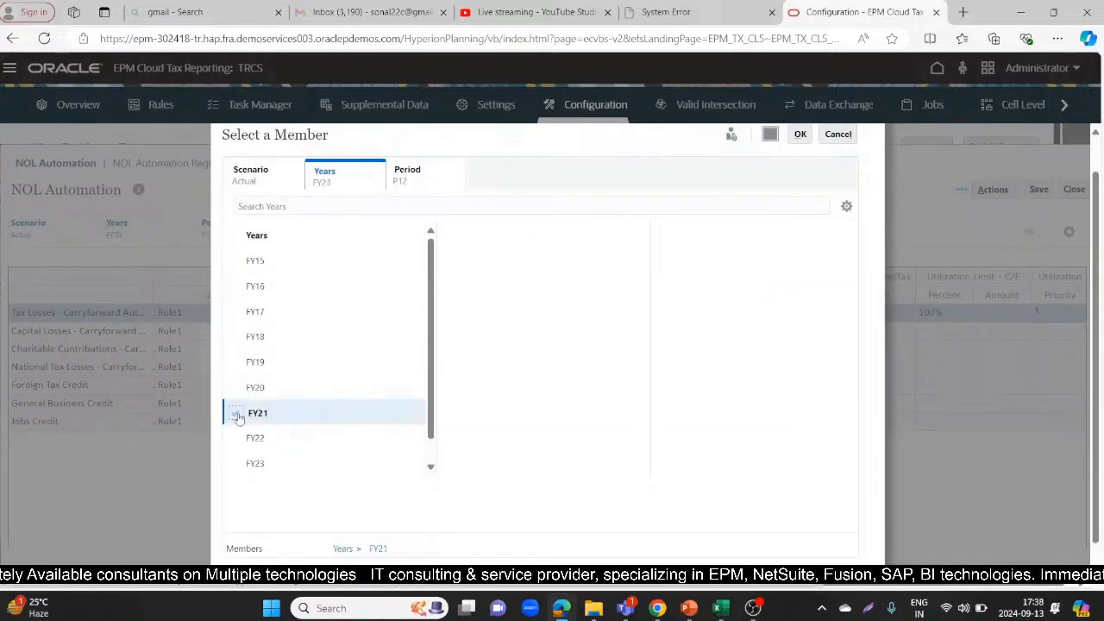
scroll(239, 414, "down", 1)
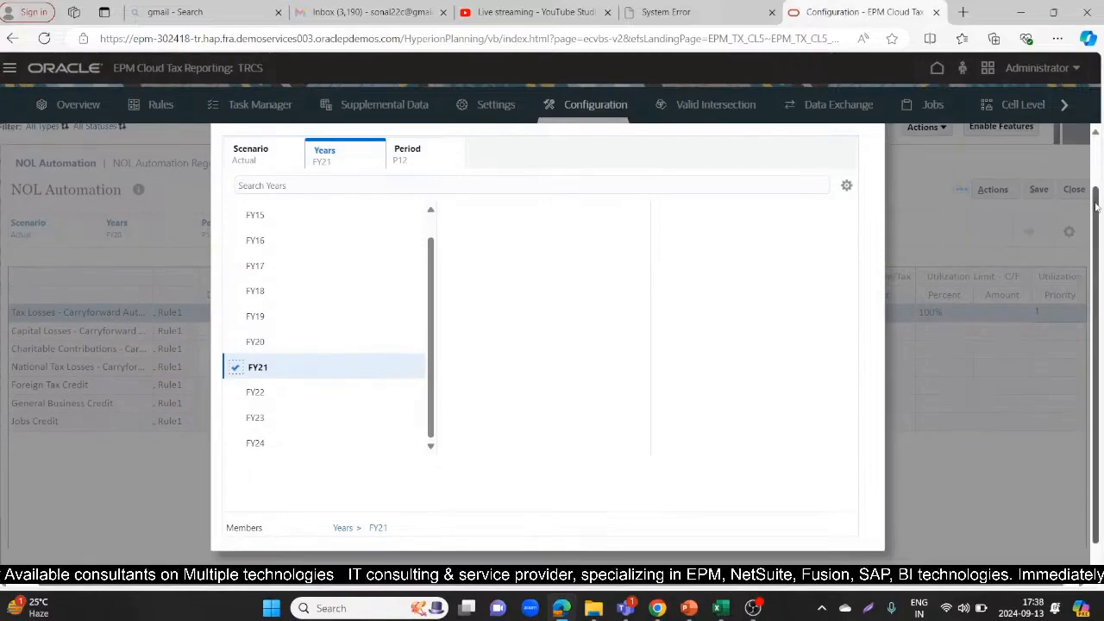
scroll(1094, 186, "up", 1)
left_click(802, 144)
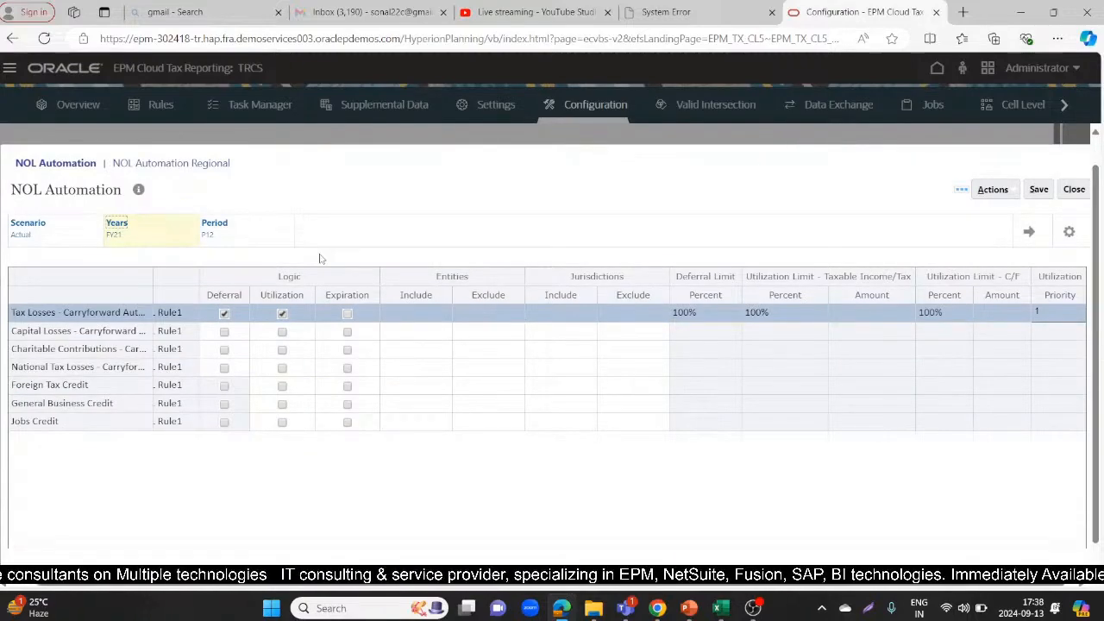
left_click(1030, 233)
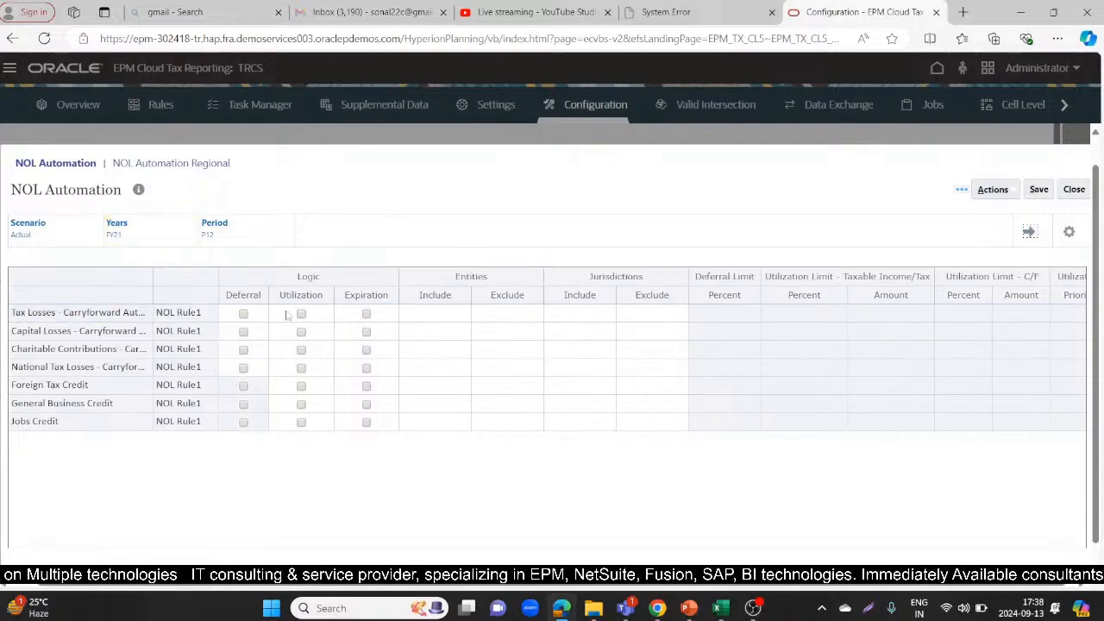
Enable Deferral and Utilization for the FY21 Tax Losses carryforward rule and set its utilization priority to 1
left_click(243, 314)
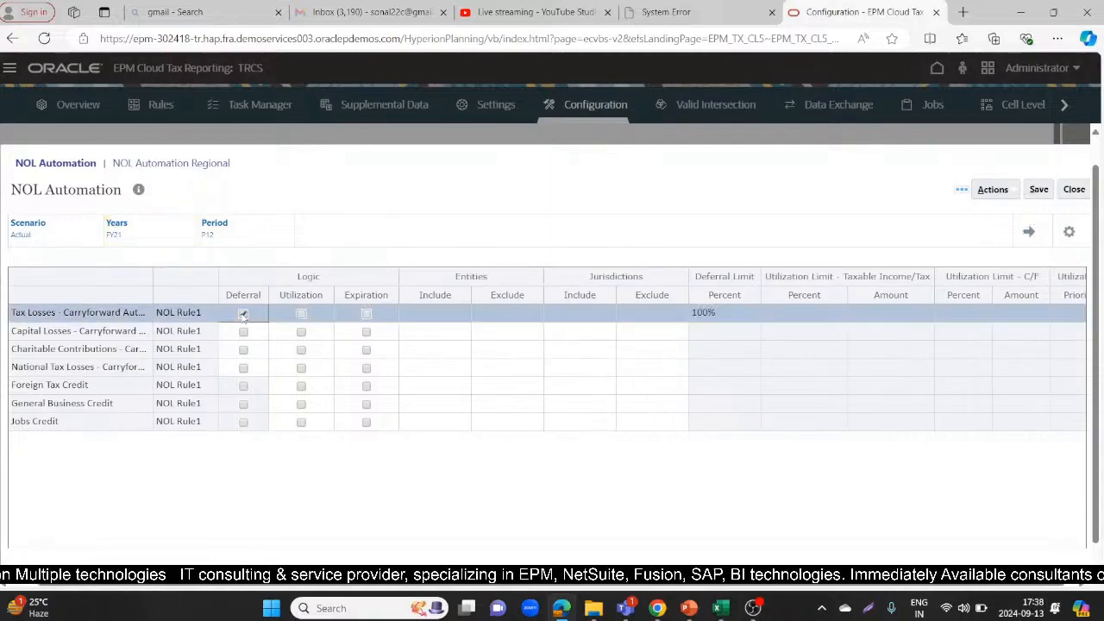
left_click(302, 315)
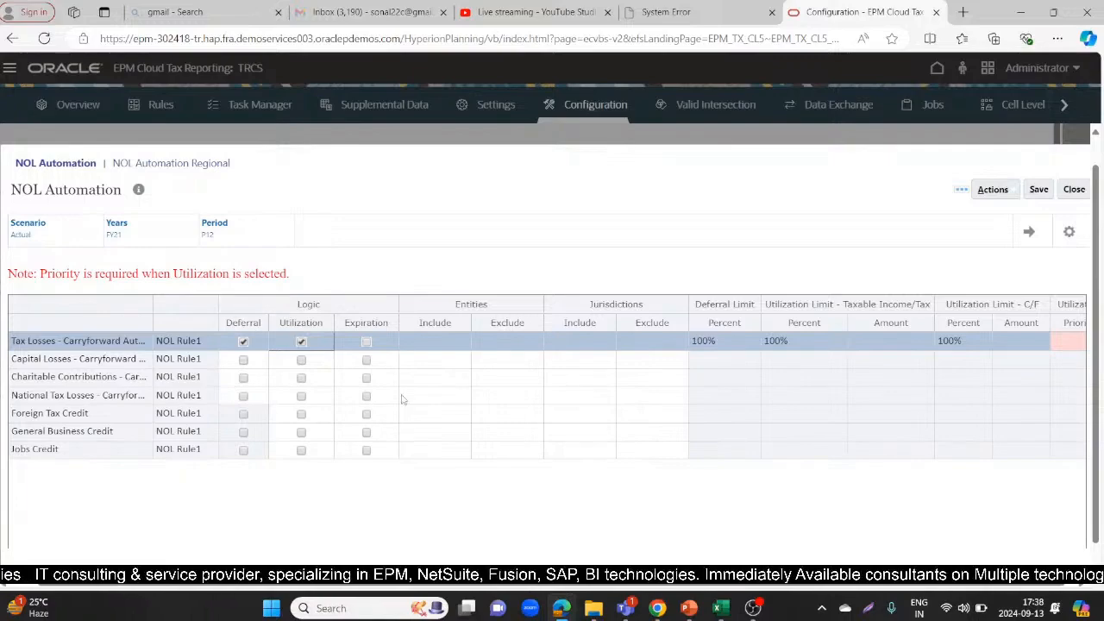
left_click(302, 341)
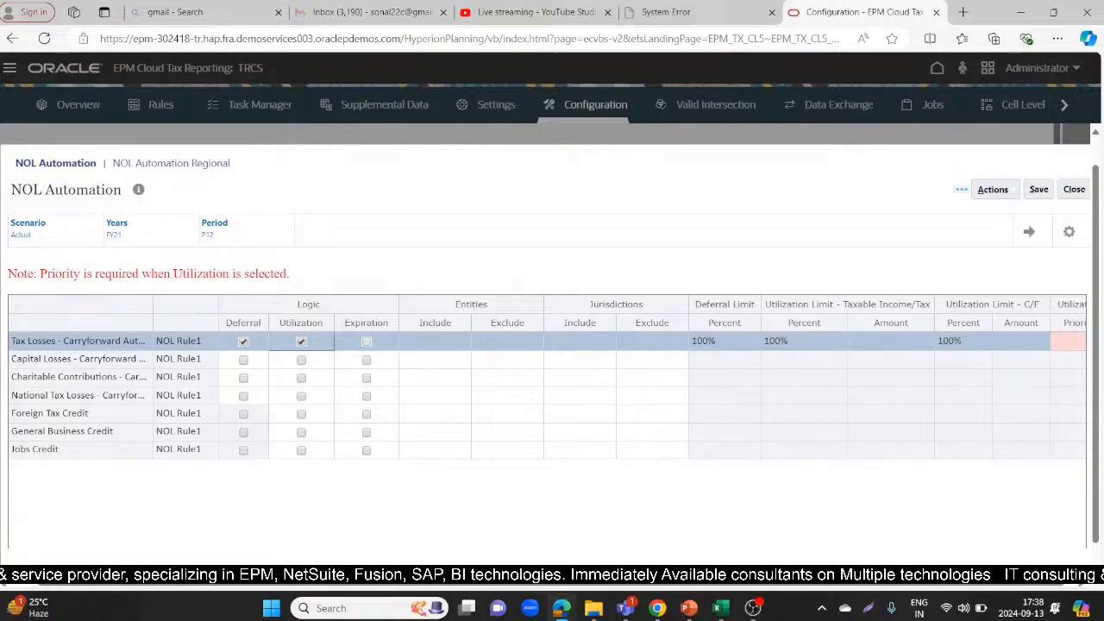
left_click(1065, 346)
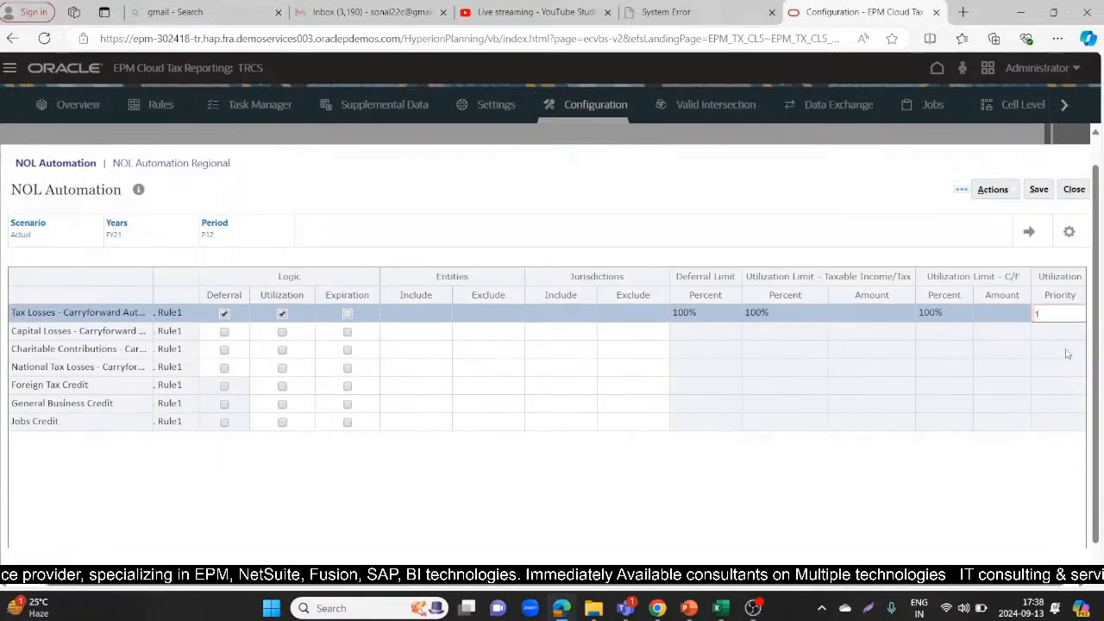
Save the FY21 NOL Automation settings and close the form
left_click(1045, 193)
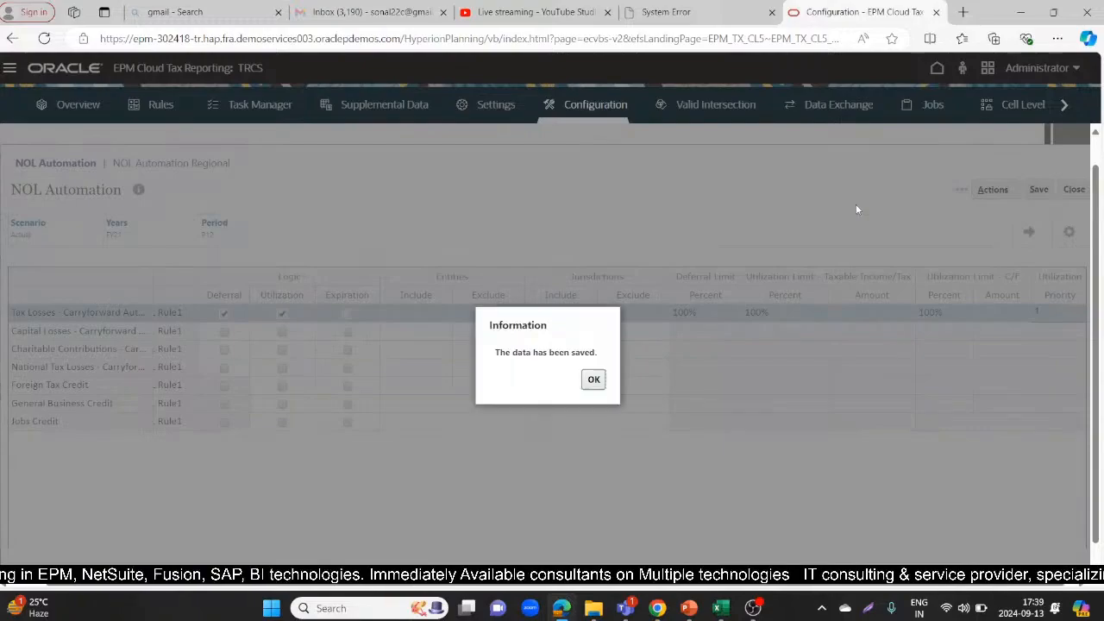
left_click(593, 380)
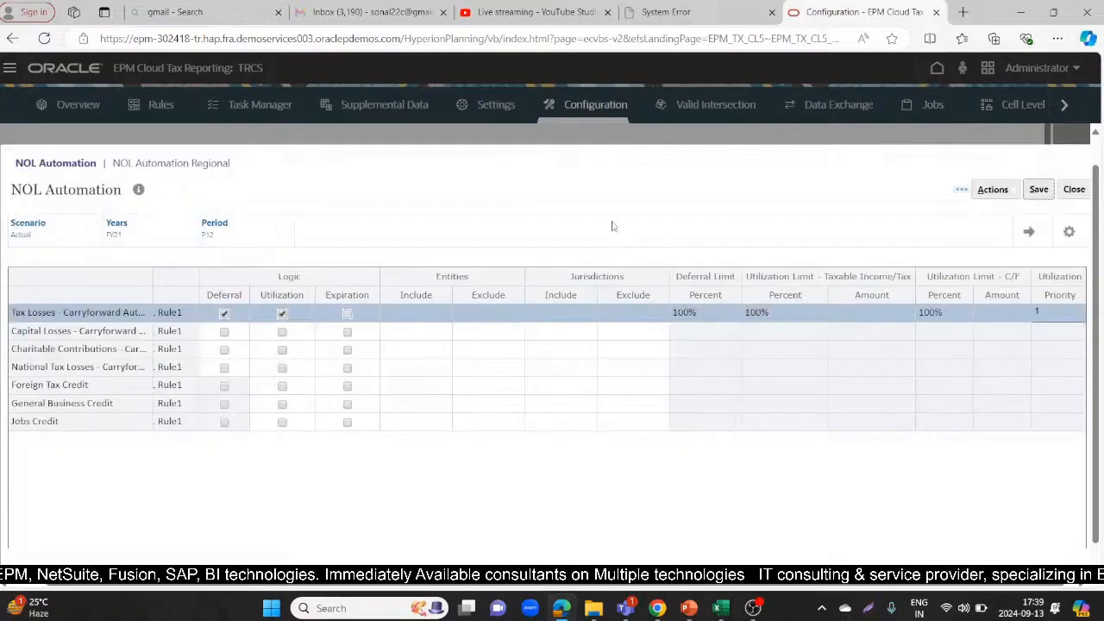
left_click(1041, 190)
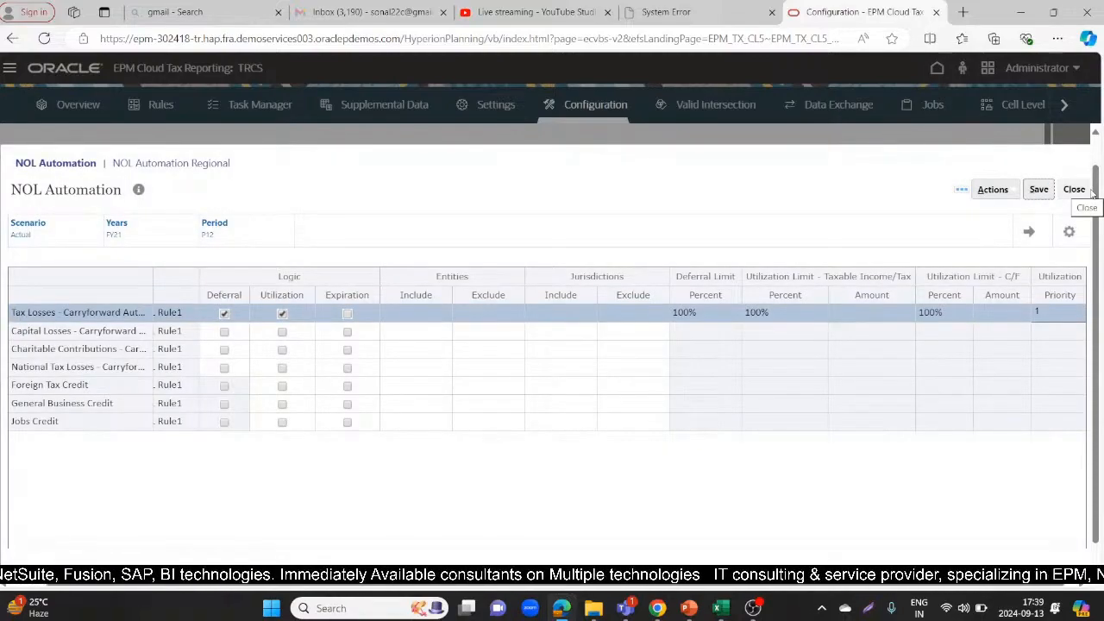
left_click(1088, 194)
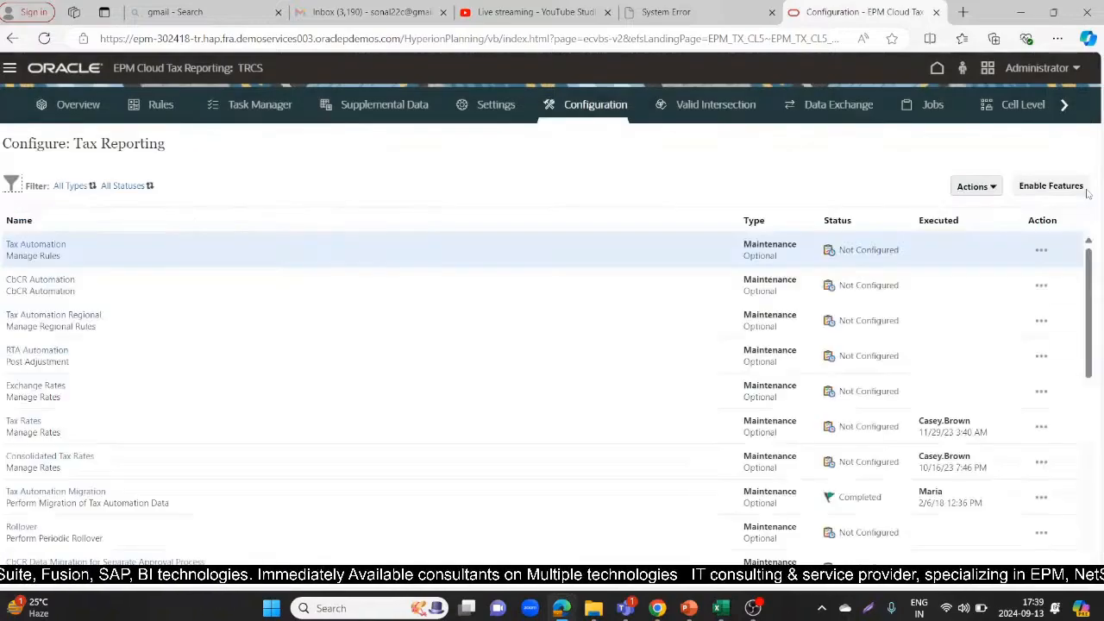
Open the Package forms under Tax Provision National from the home page and set the Current Provision year to FY20
left_click(937, 69)
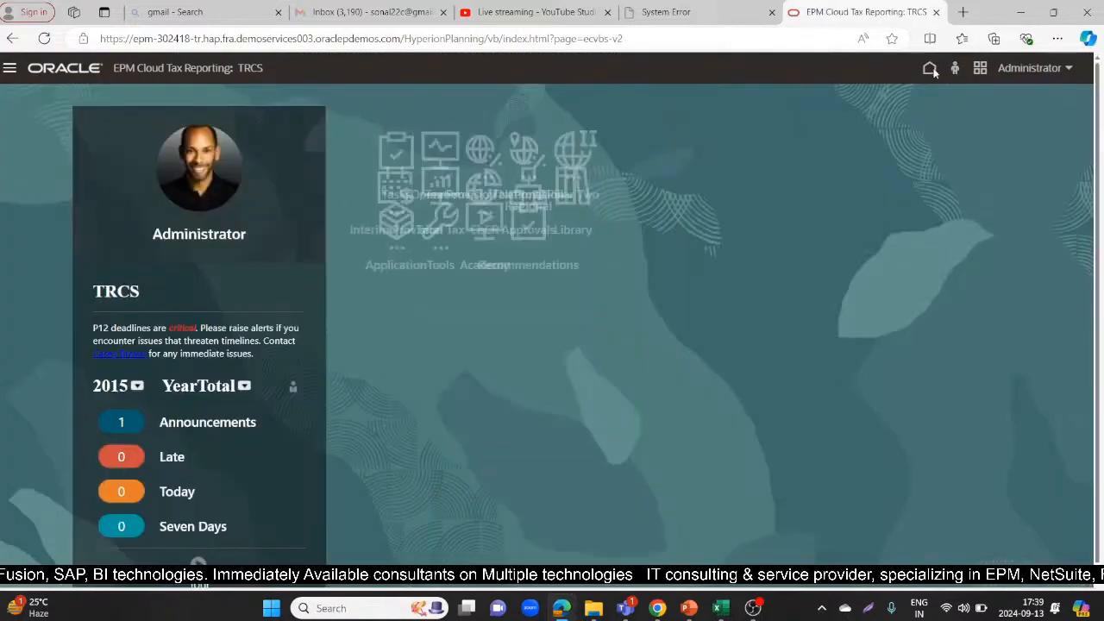
left_click(684, 160)
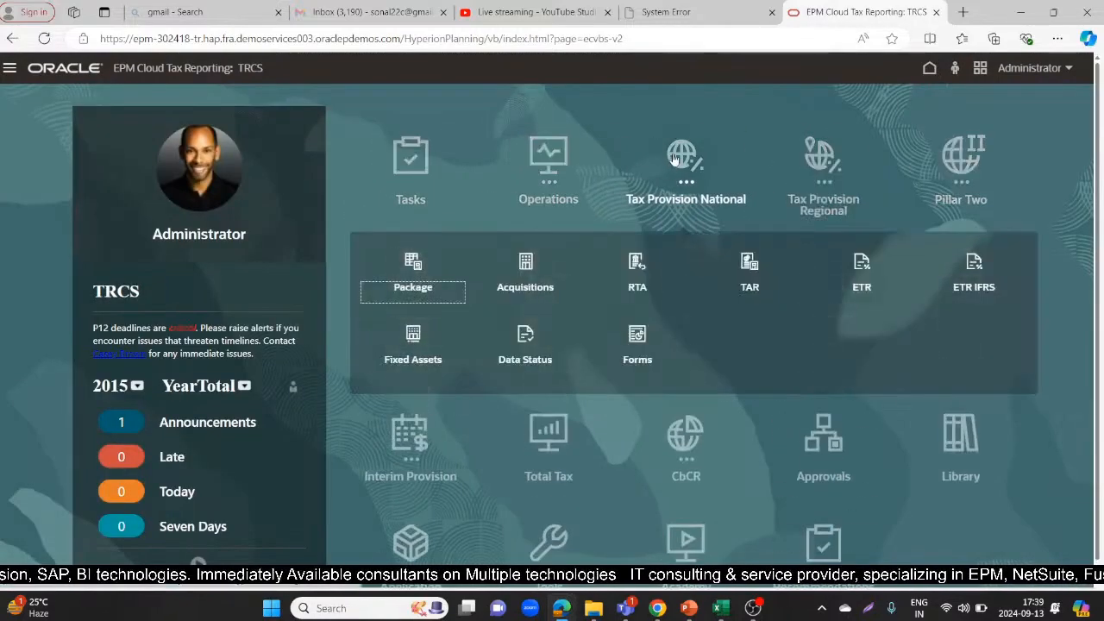
left_click(409, 269)
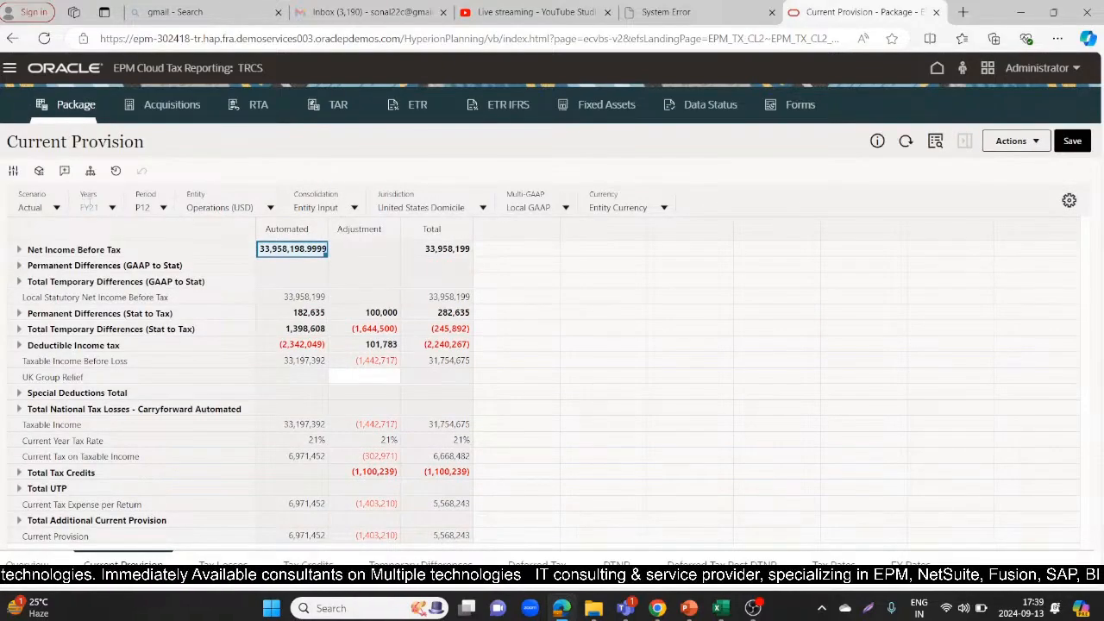
left_click(114, 208)
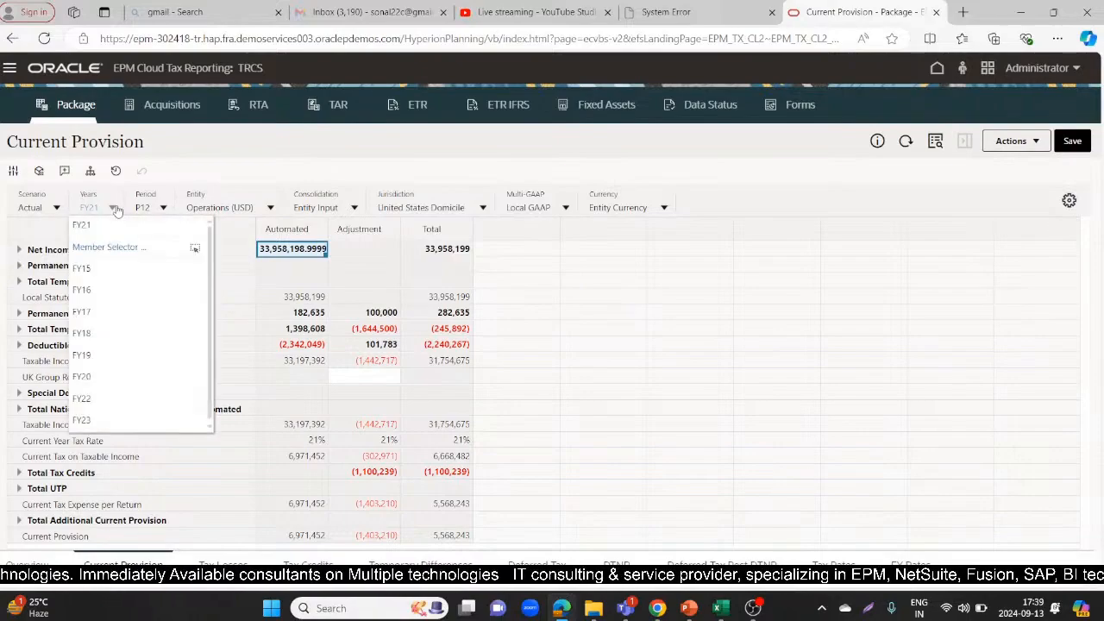
left_click(82, 378)
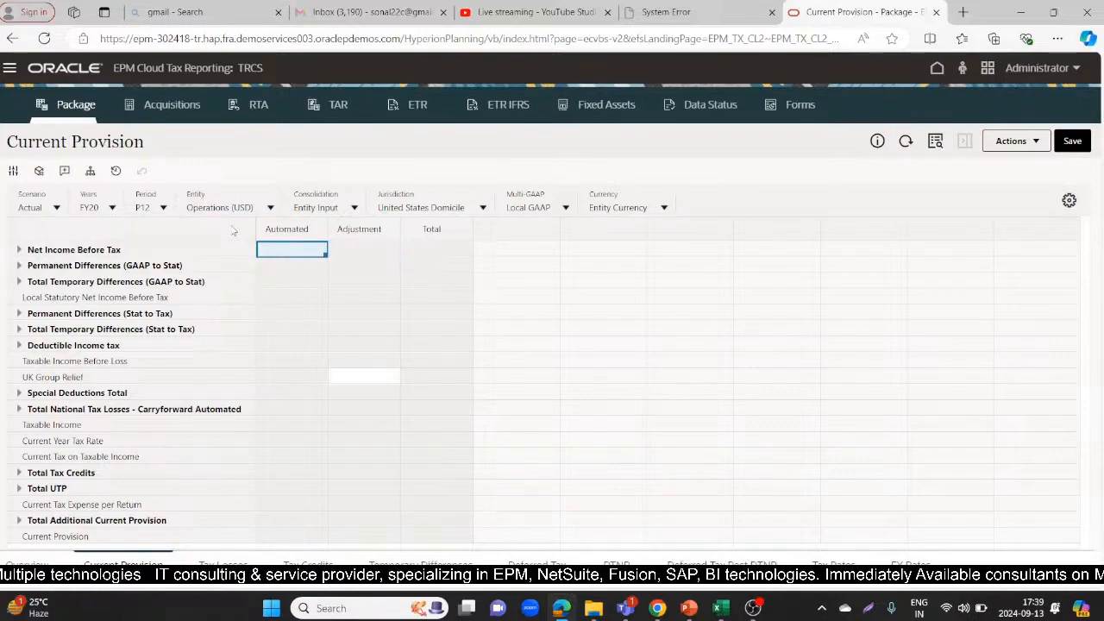
Expand Net Income Before Tax and Book Adjustments to NIBT, enter -2000000 as the NIBT adjustment, and save the form
left_click(19, 249)
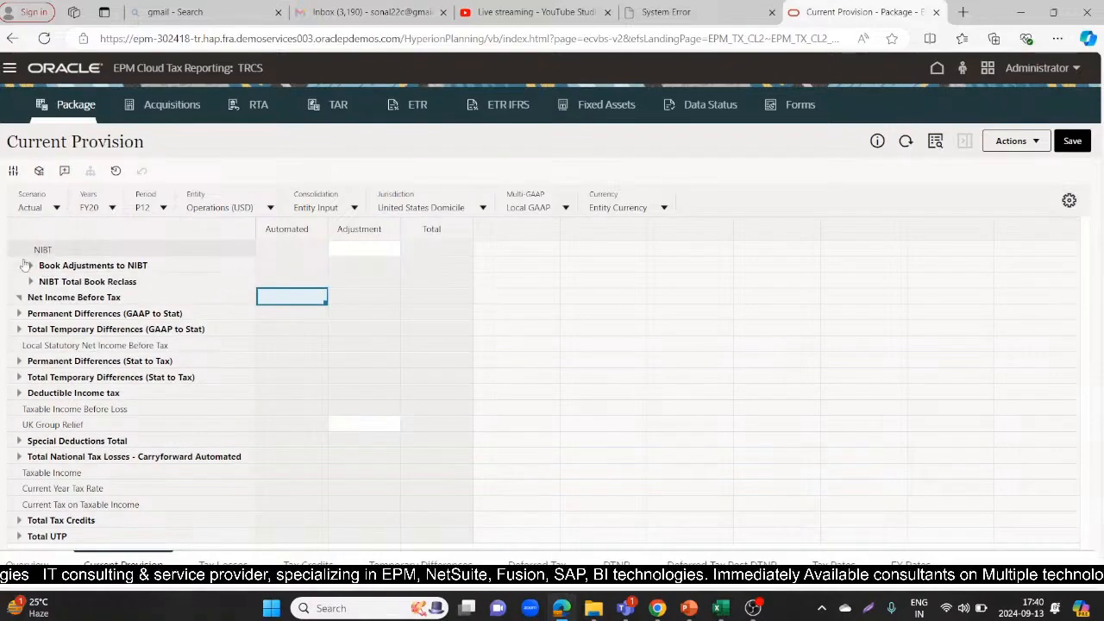
left_click(30, 265)
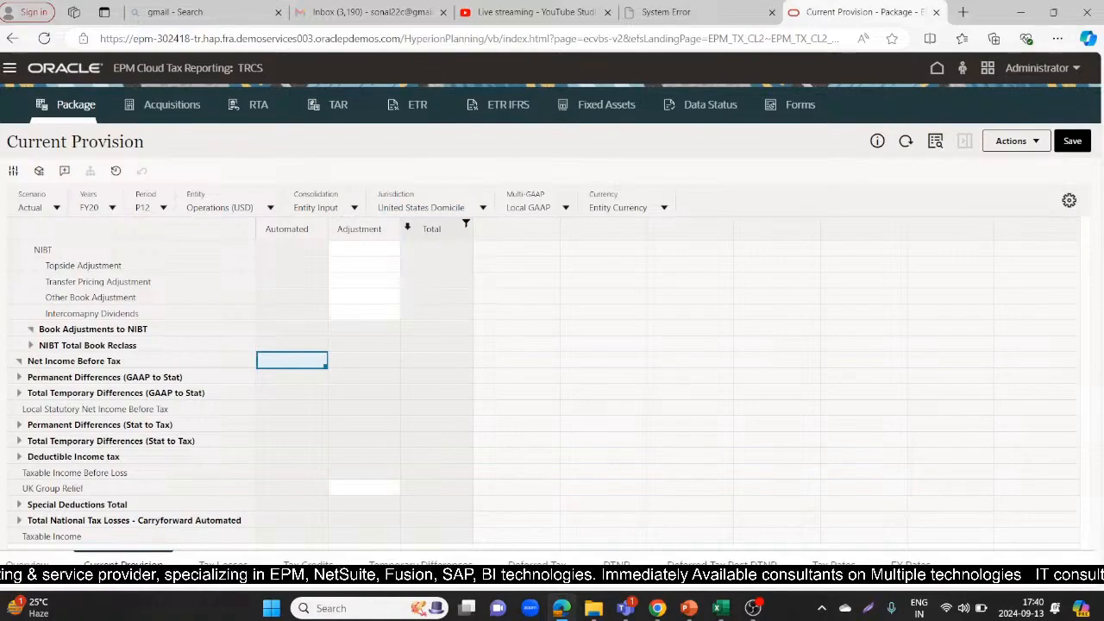
left_click(349, 247)
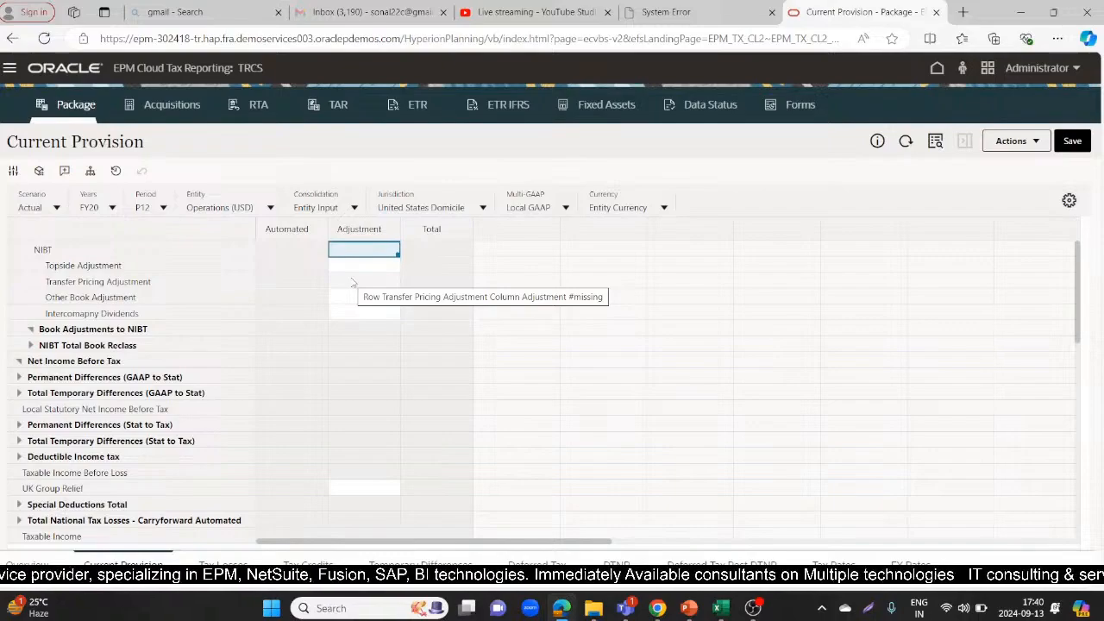
type("2")
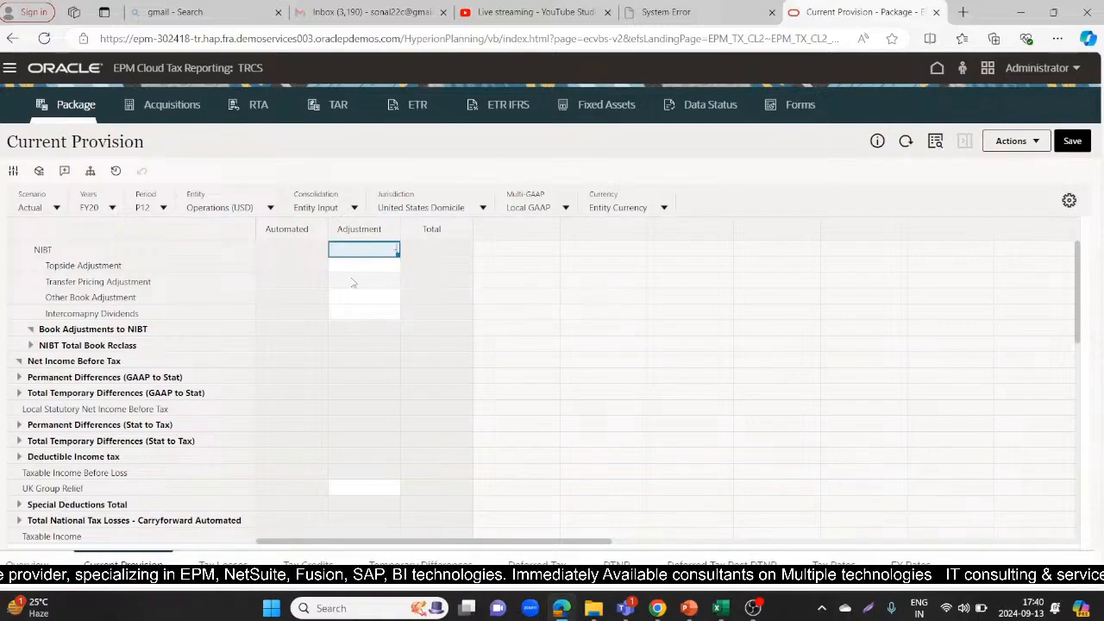
type("000000")
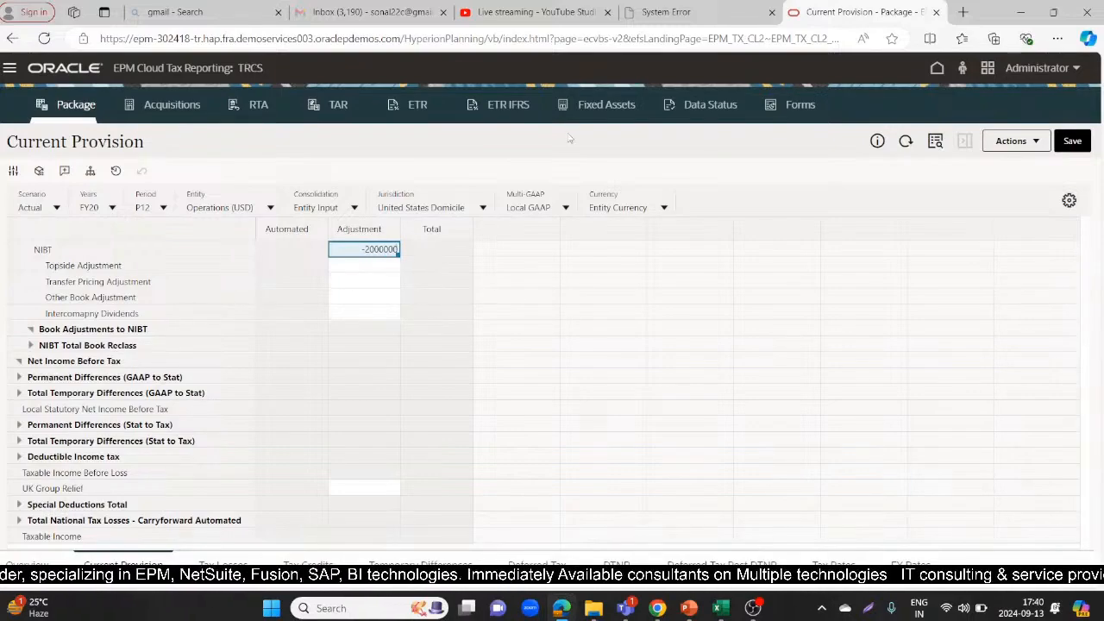
left_click(1071, 140)
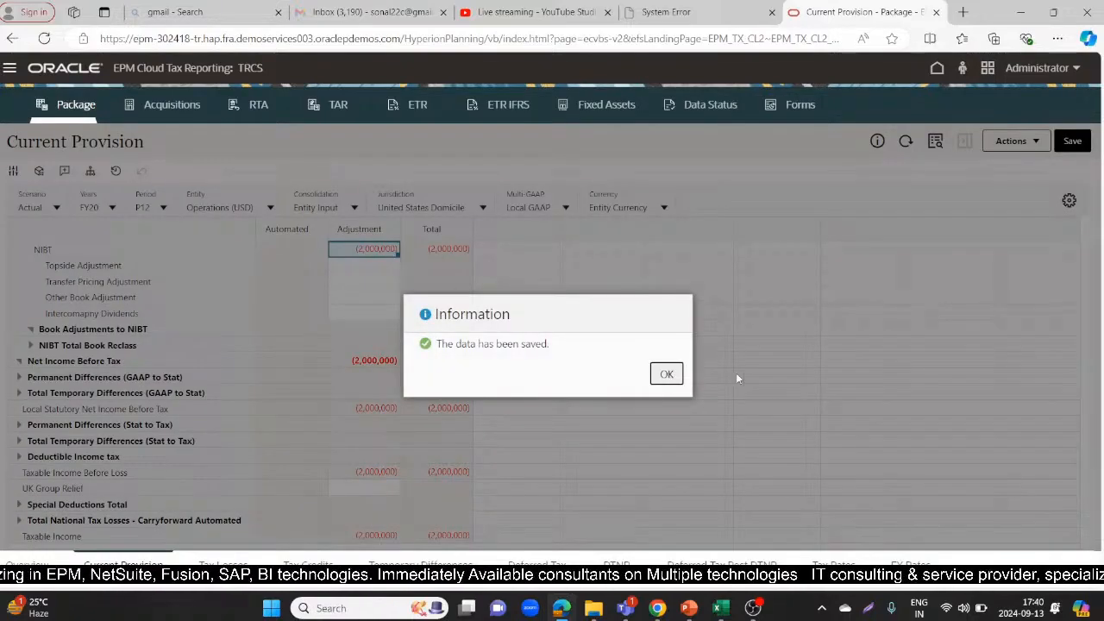
left_click(660, 372)
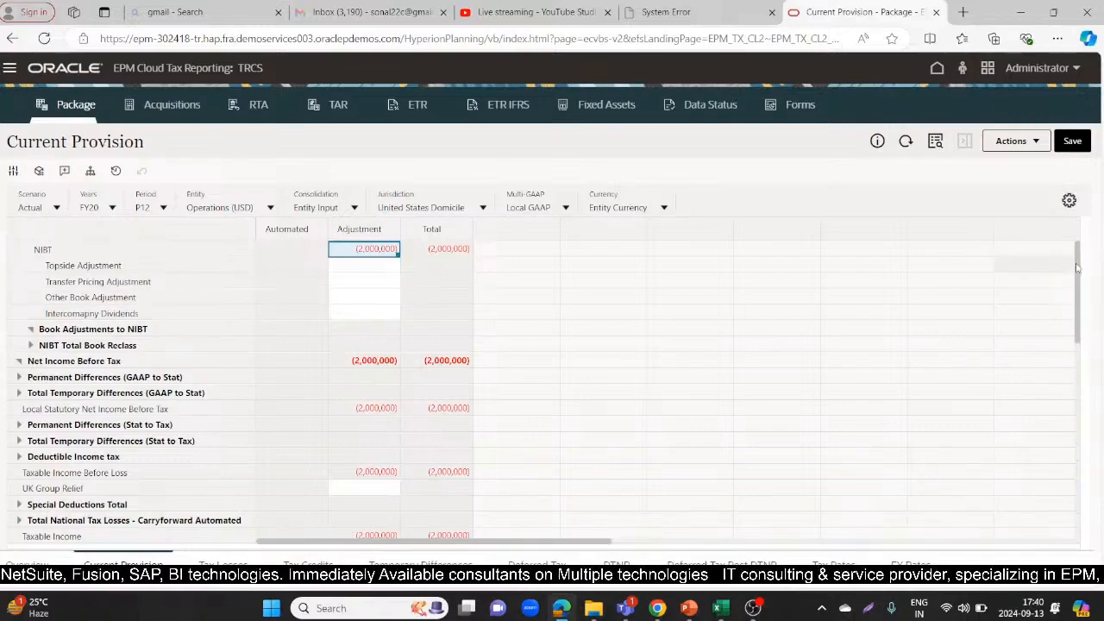
scroll(1082, 294, "down", 2)
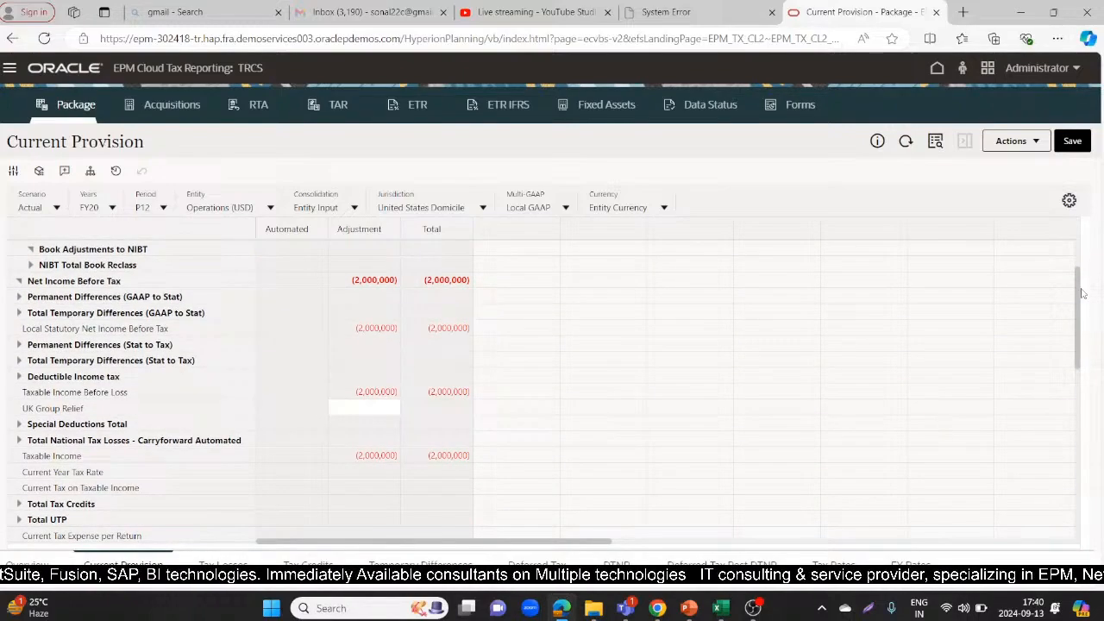
Expand Total National Tax Losses - Carryforward Automated in the FY20 Current Provision and select the Tax Losses - Carryforward Automated row
scroll(1082, 294, "down", 2)
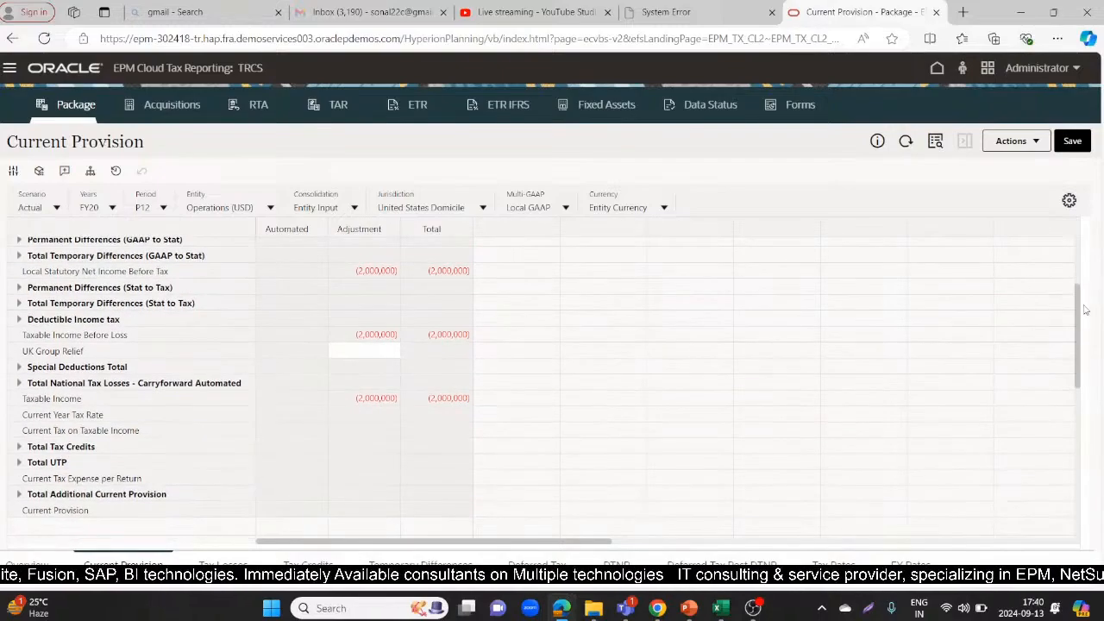
scroll(1085, 309, "down", 1)
left_click_drag(1082, 319, 1084, 335)
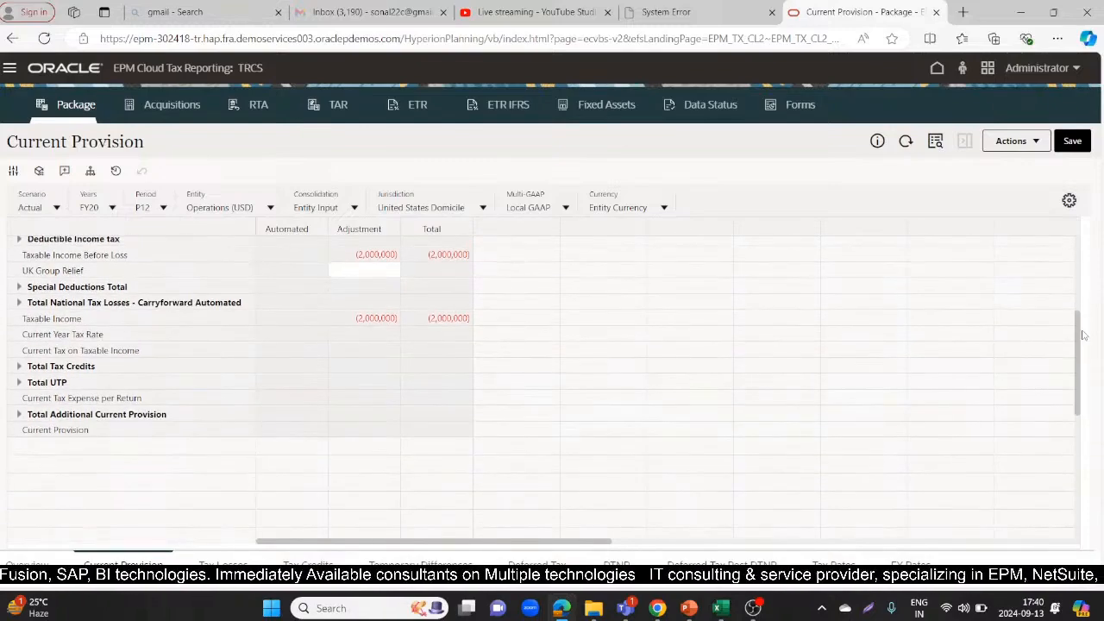
left_click(125, 318)
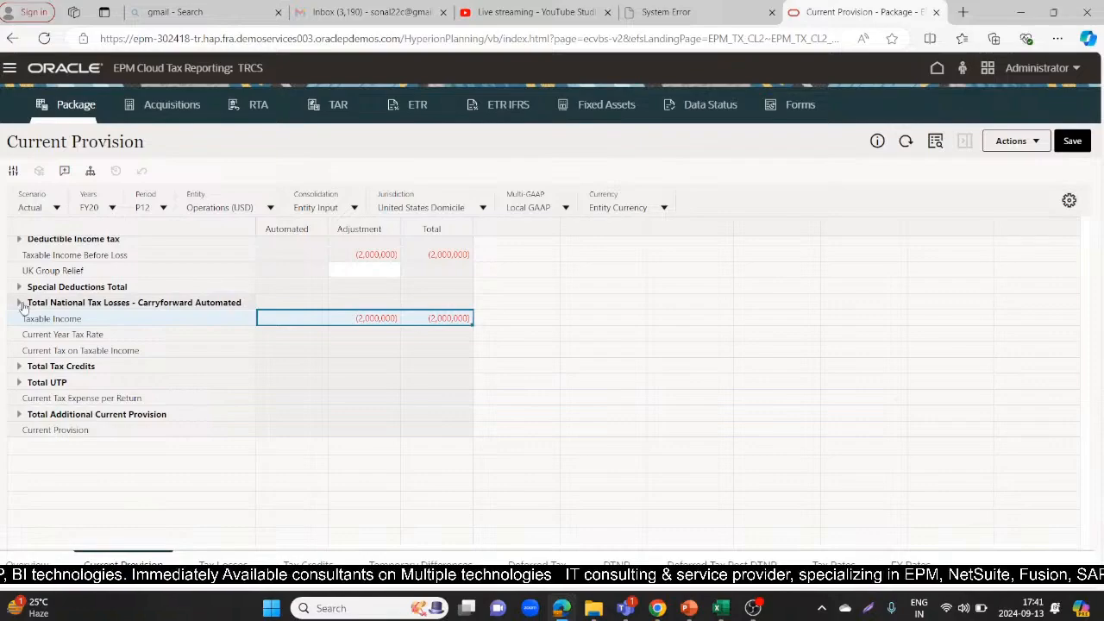
left_click(19, 302)
left_click(90, 304)
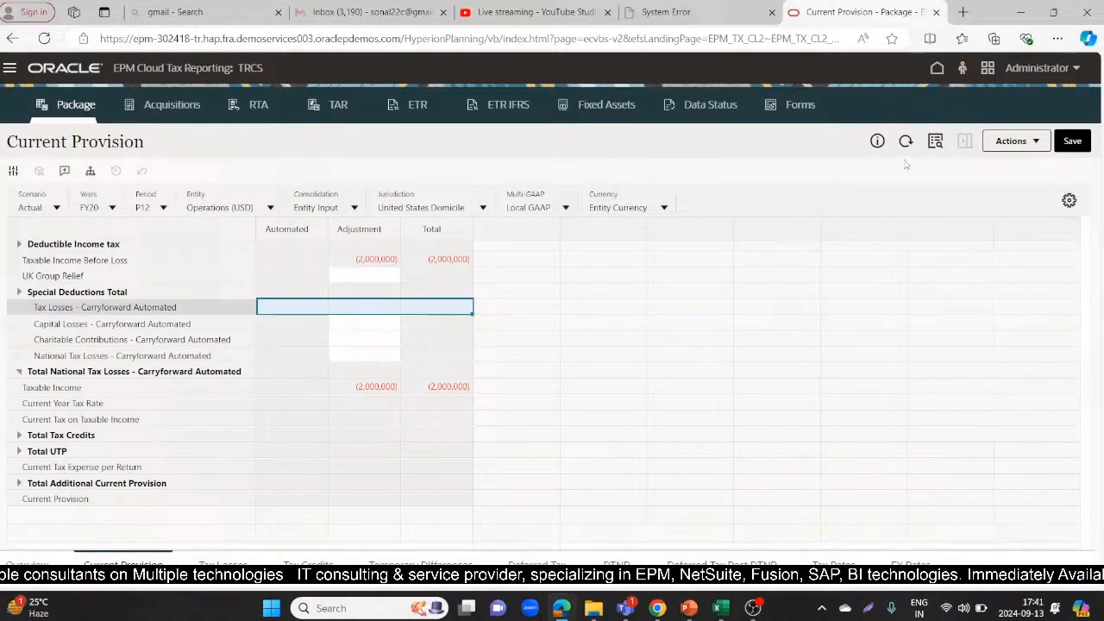
Start the Force Consolidate rule from the Current Provision form and choose Operations under North America as its entity
left_click(1039, 143)
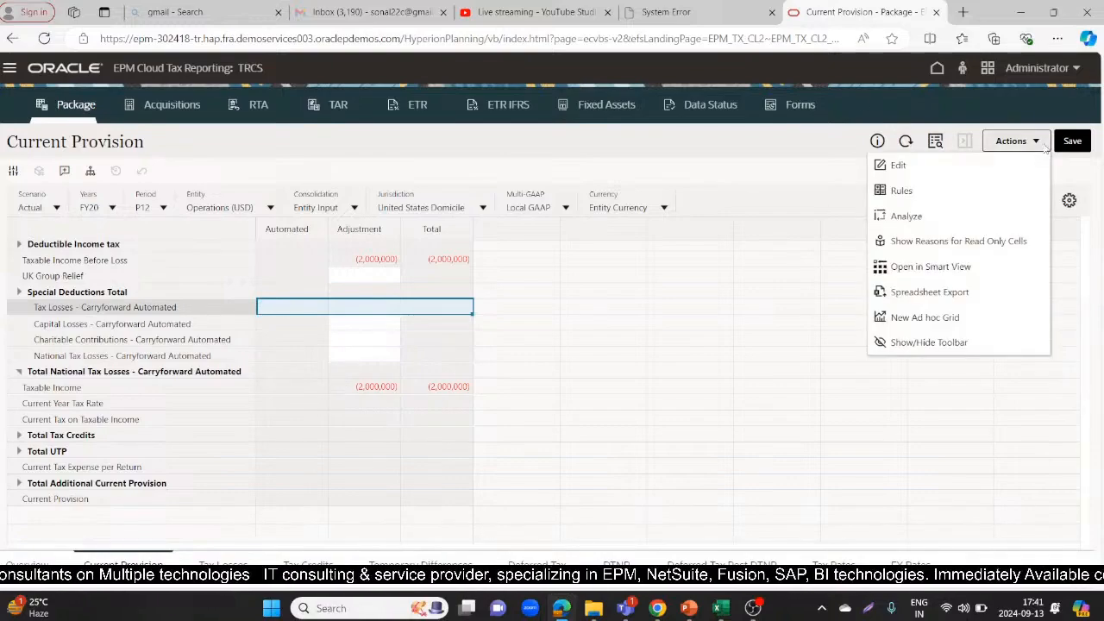
left_click(910, 188)
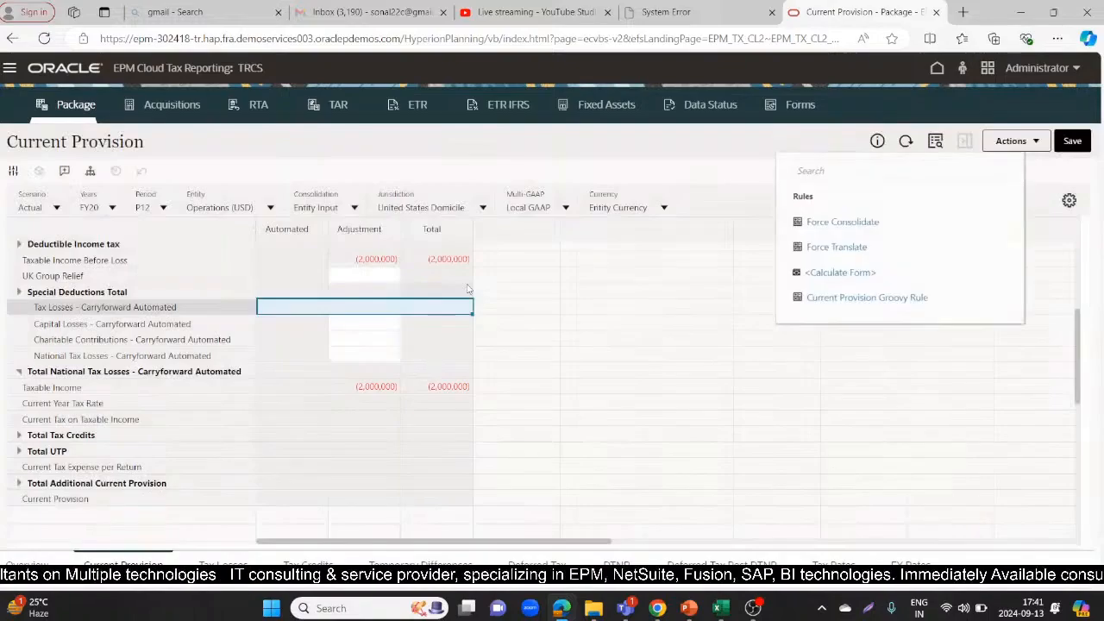
left_click(873, 227)
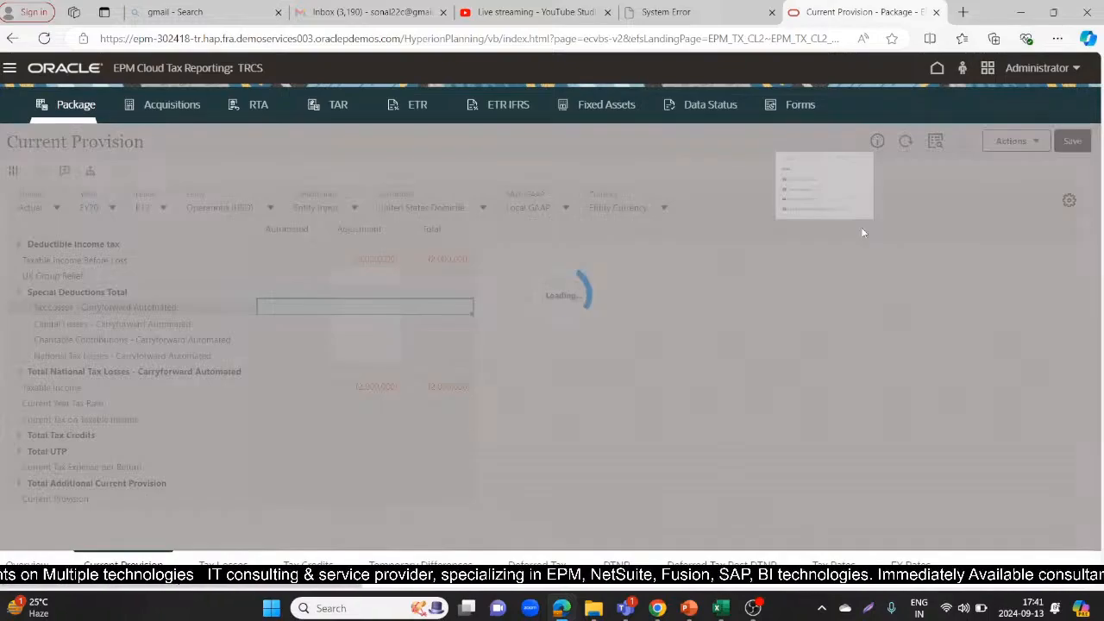
left_click(546, 211)
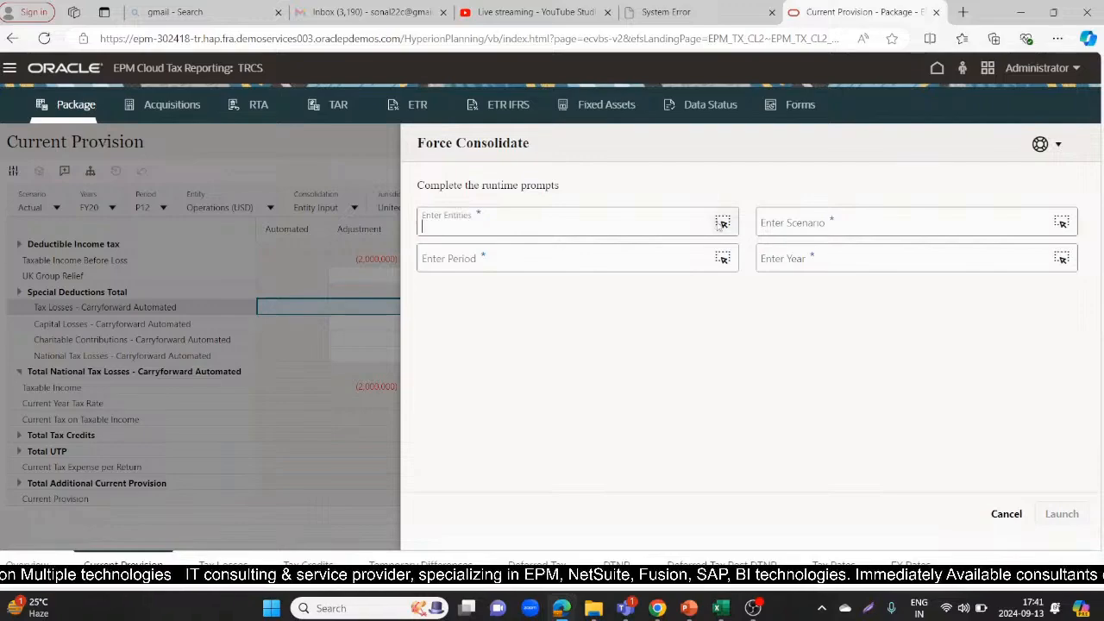
left_click(722, 223)
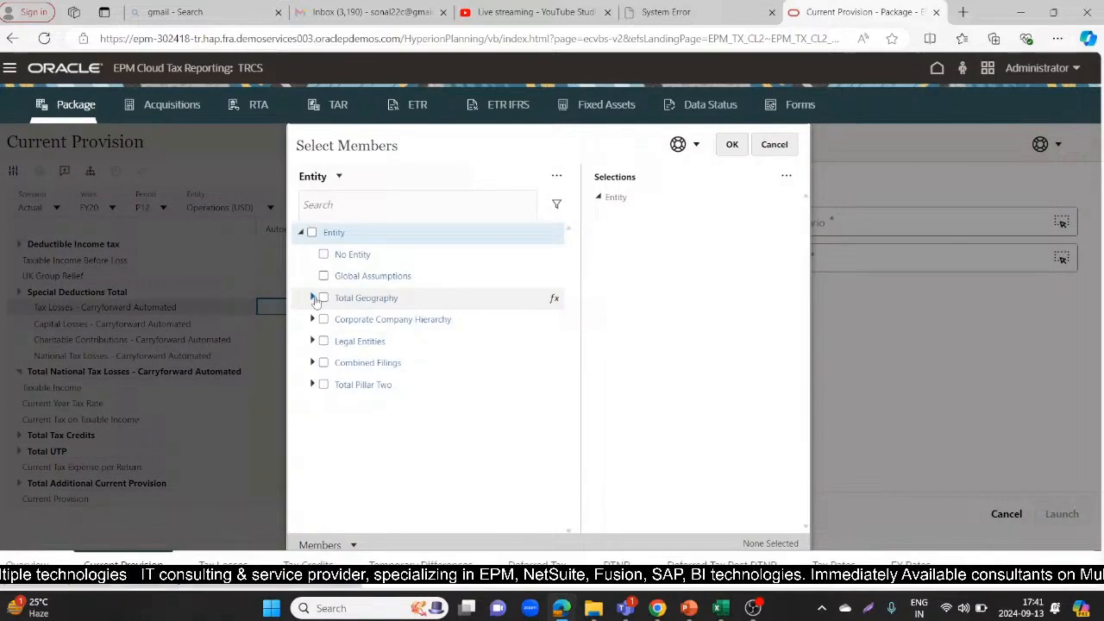
left_click(313, 297)
left_click(323, 319)
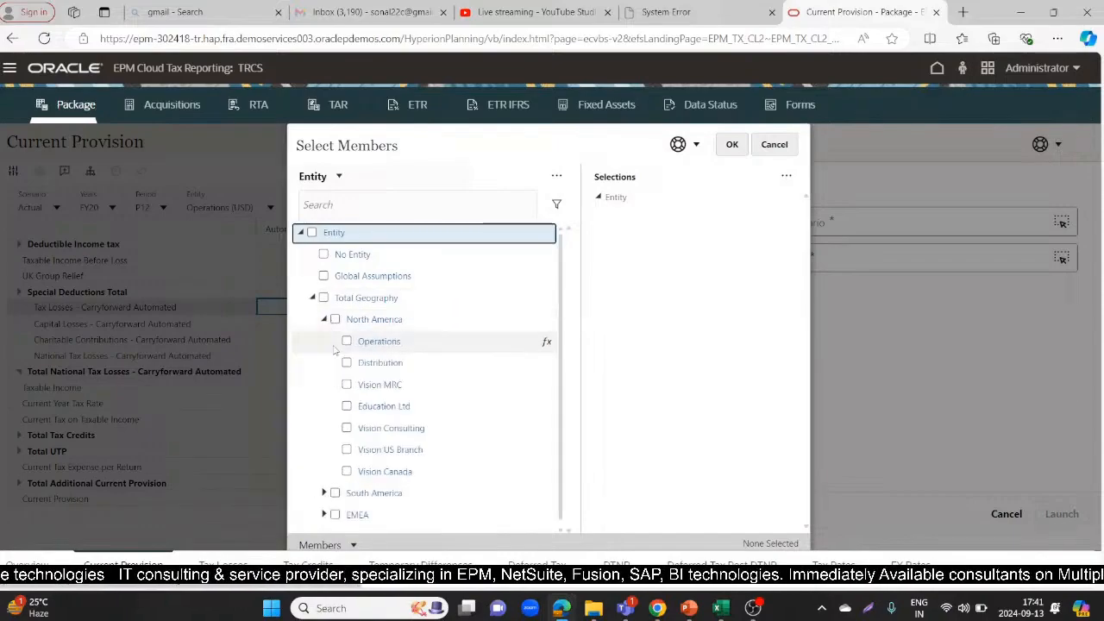
left_click(346, 342)
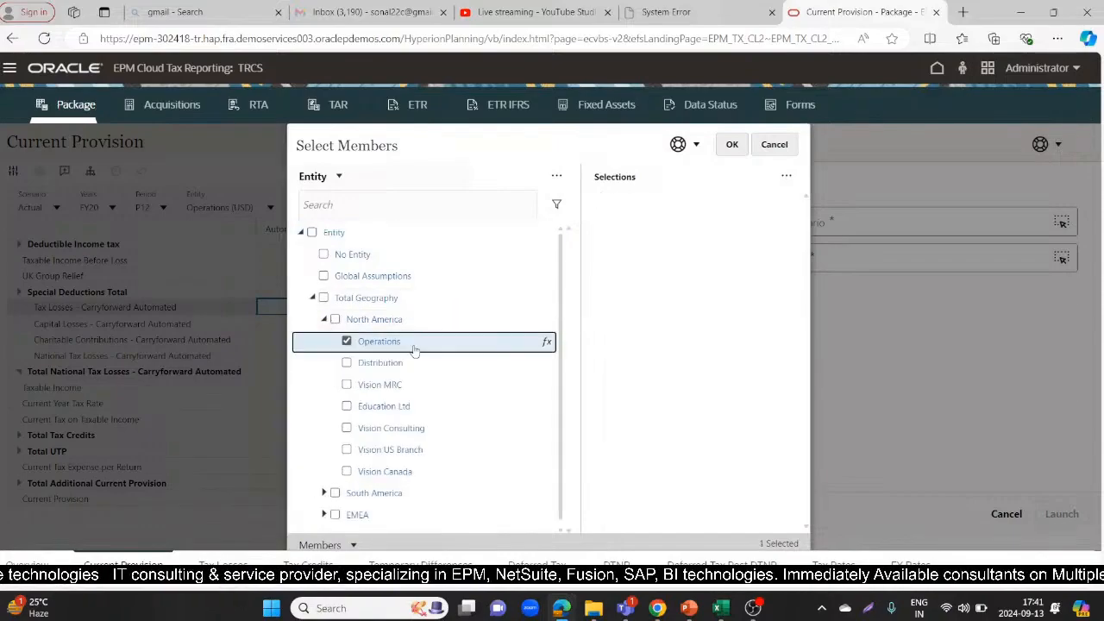
left_click(731, 144)
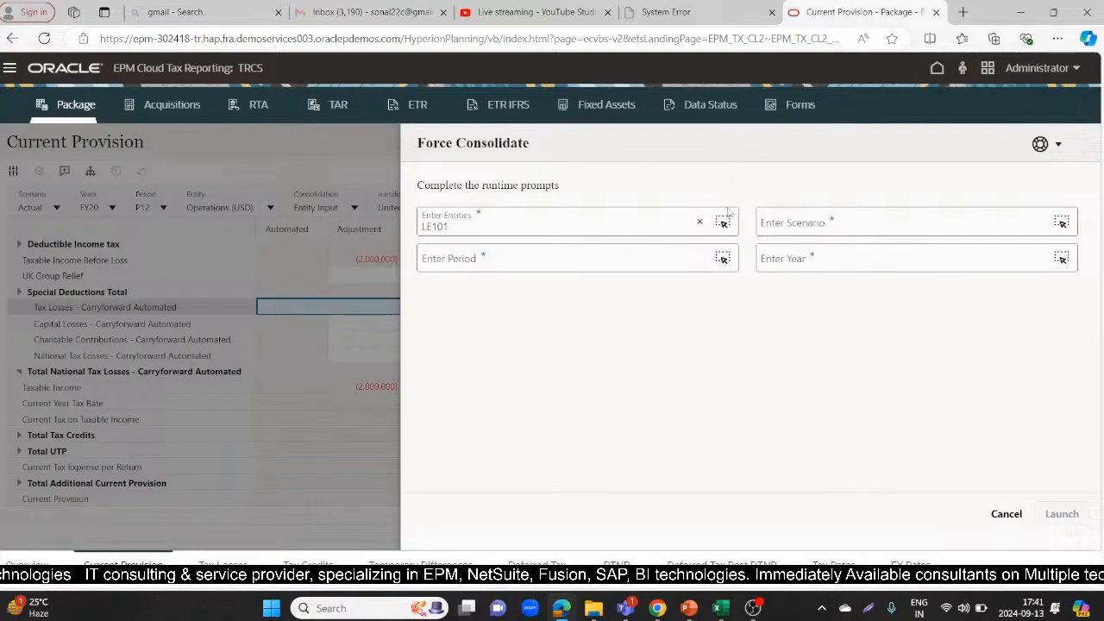
Fill the remaining Force Consolidate prompts with period P12, scenario Actual and year FY20
left_click(723, 258)
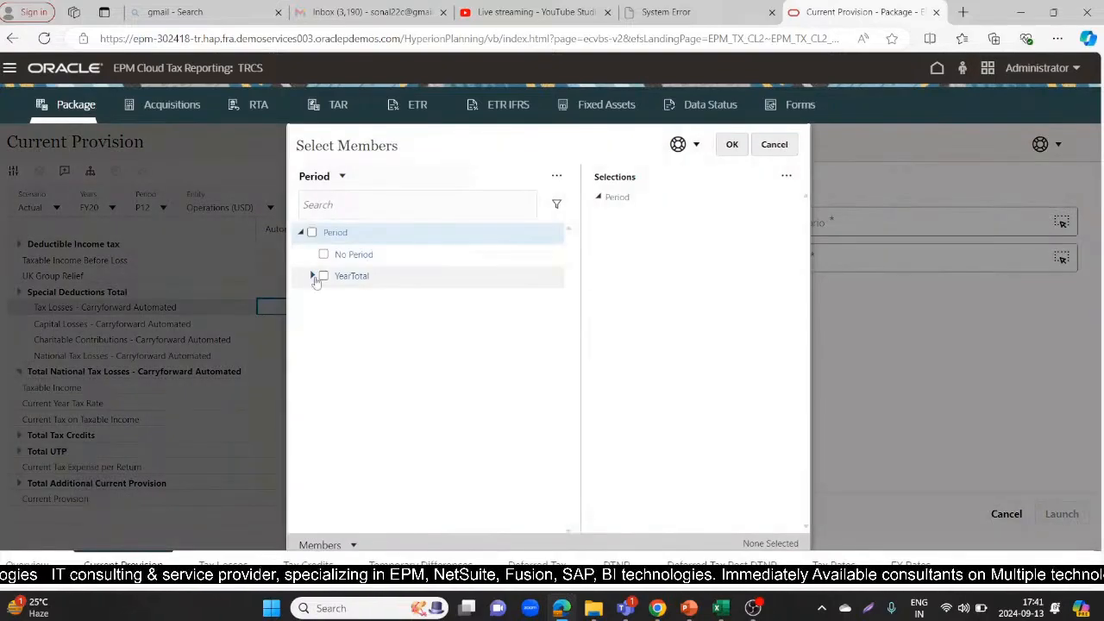
left_click(313, 276)
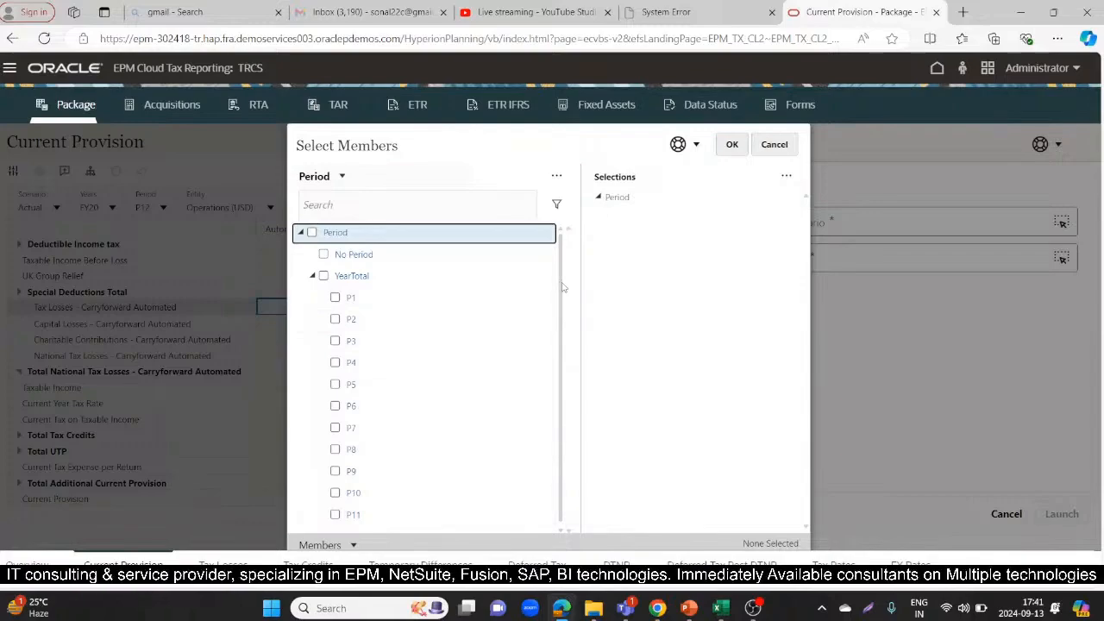
left_click_drag(561, 288, 563, 351)
left_click(334, 448)
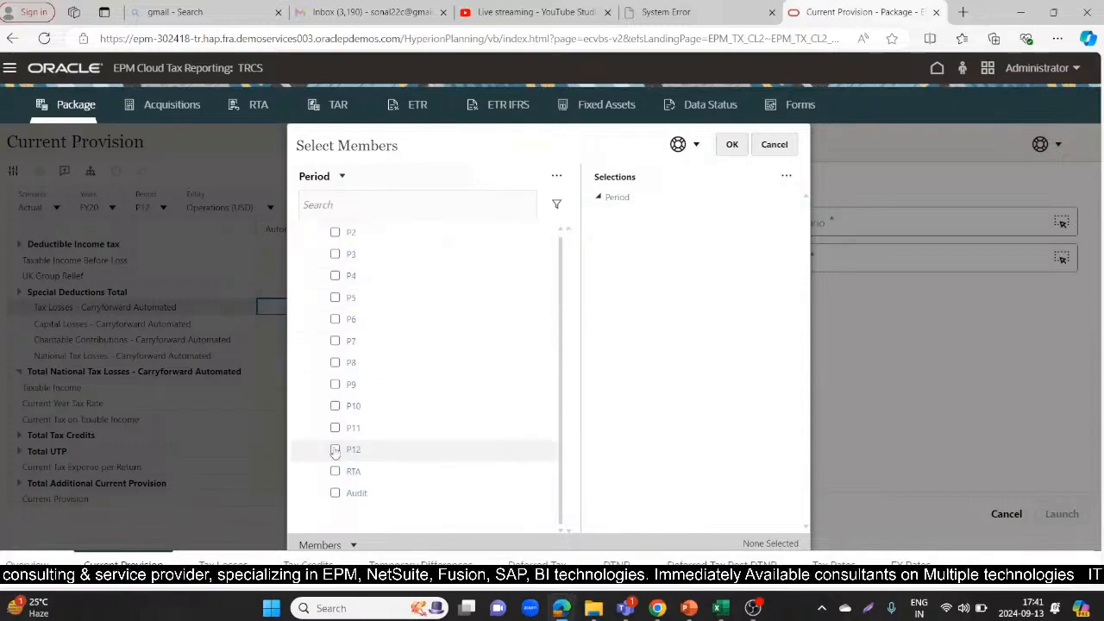
left_click(729, 142)
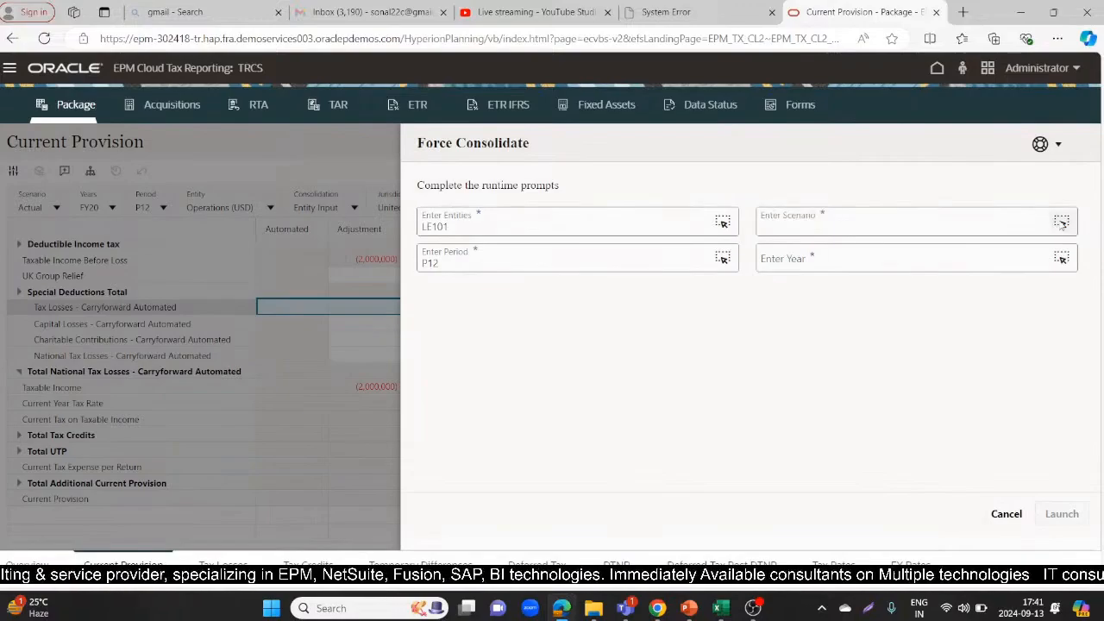
left_click(1060, 223)
left_click(323, 276)
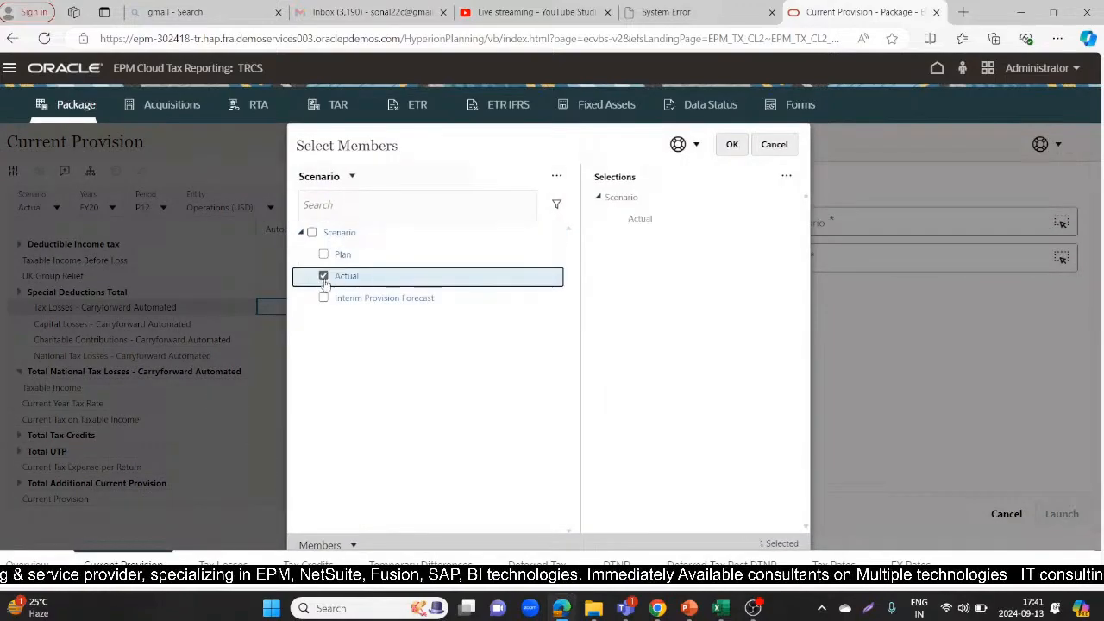
left_click(732, 144)
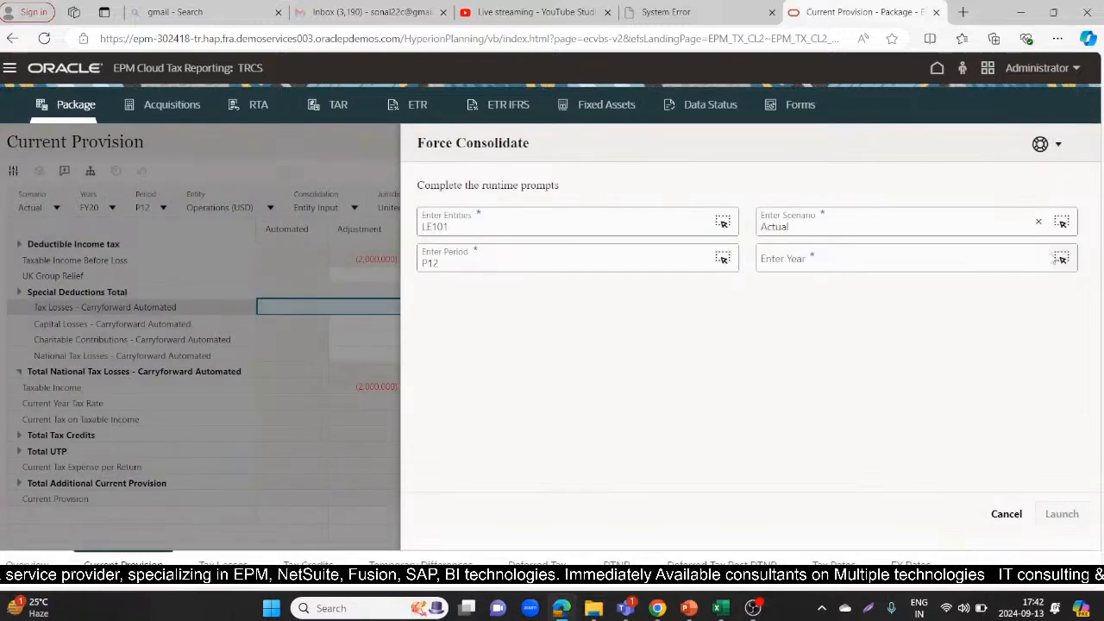
left_click(1060, 258)
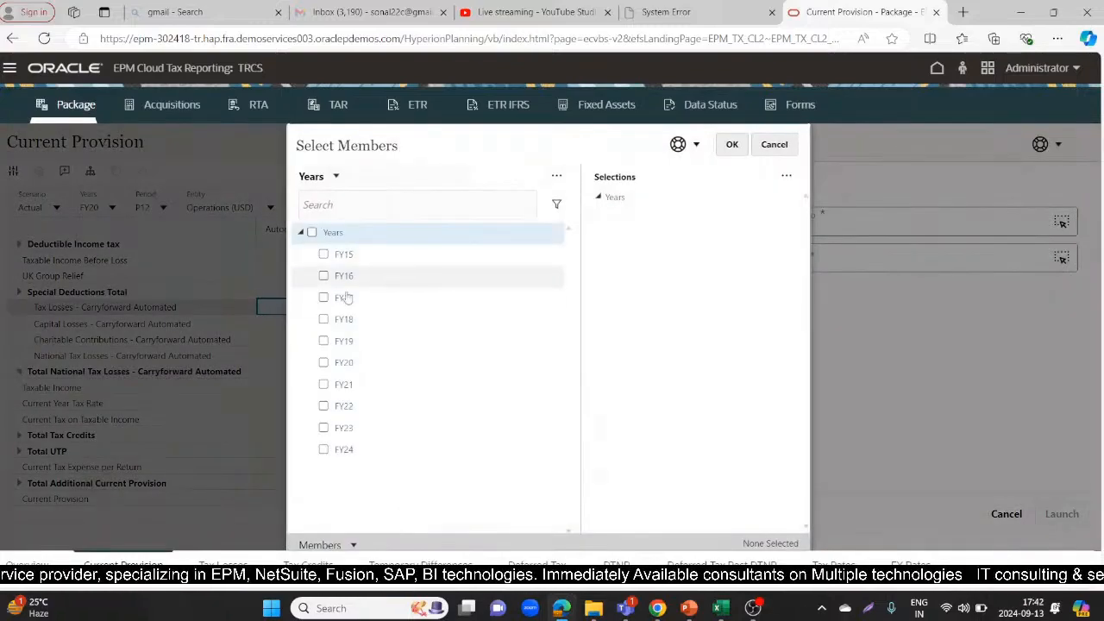
left_click(323, 363)
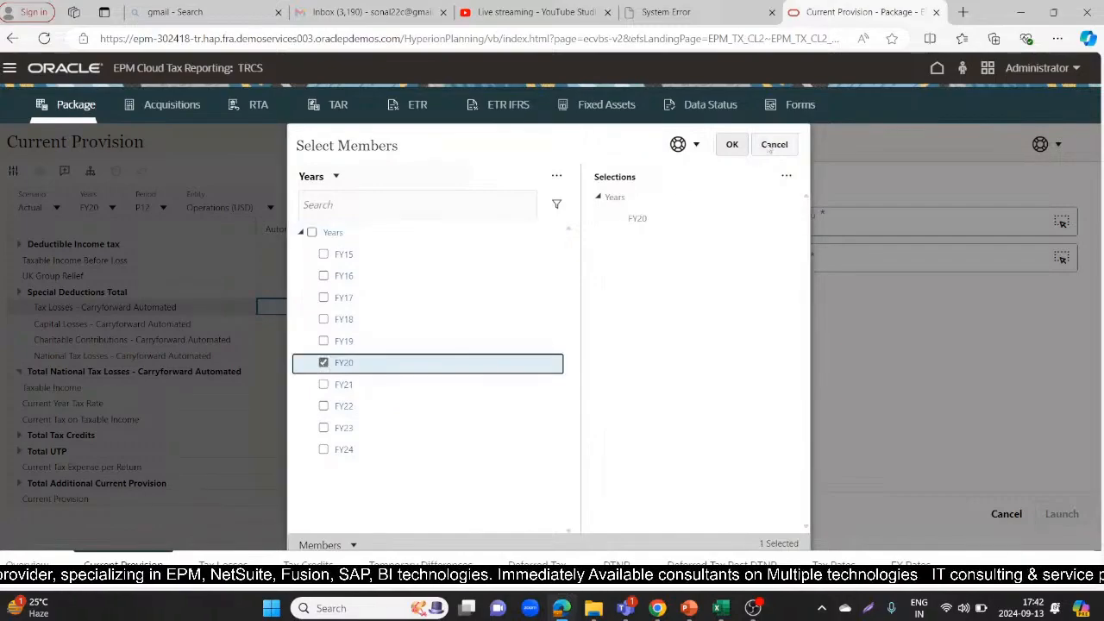
left_click(731, 144)
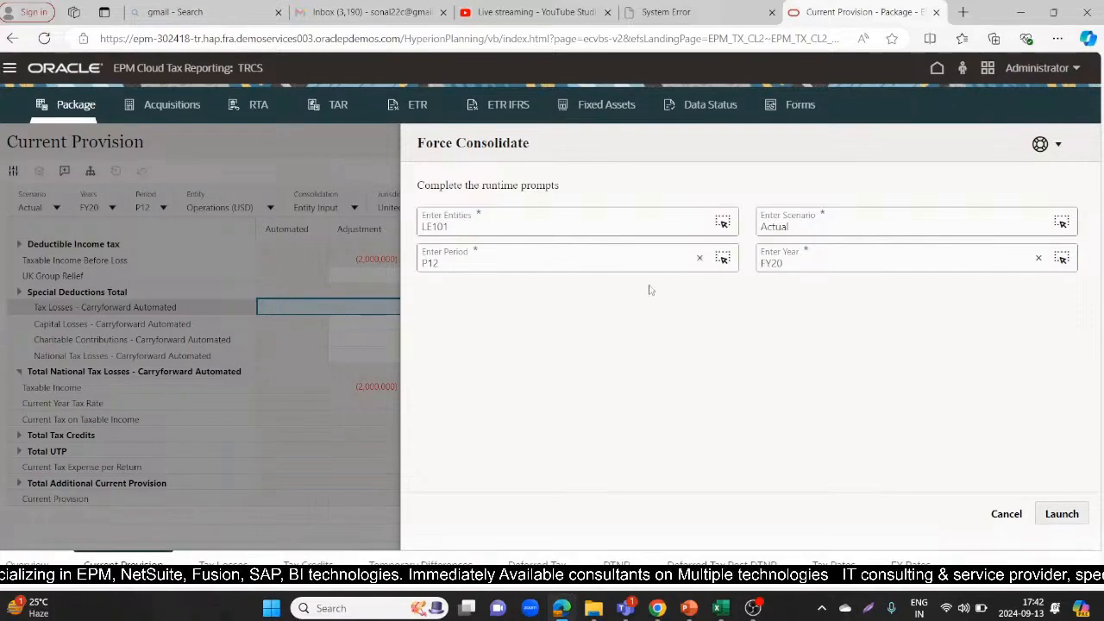
Launch Force Consolidate, dismiss its completion message, and check the Taxable Income and Tax Losses - Carryforward Automated rows
left_click(1077, 515)
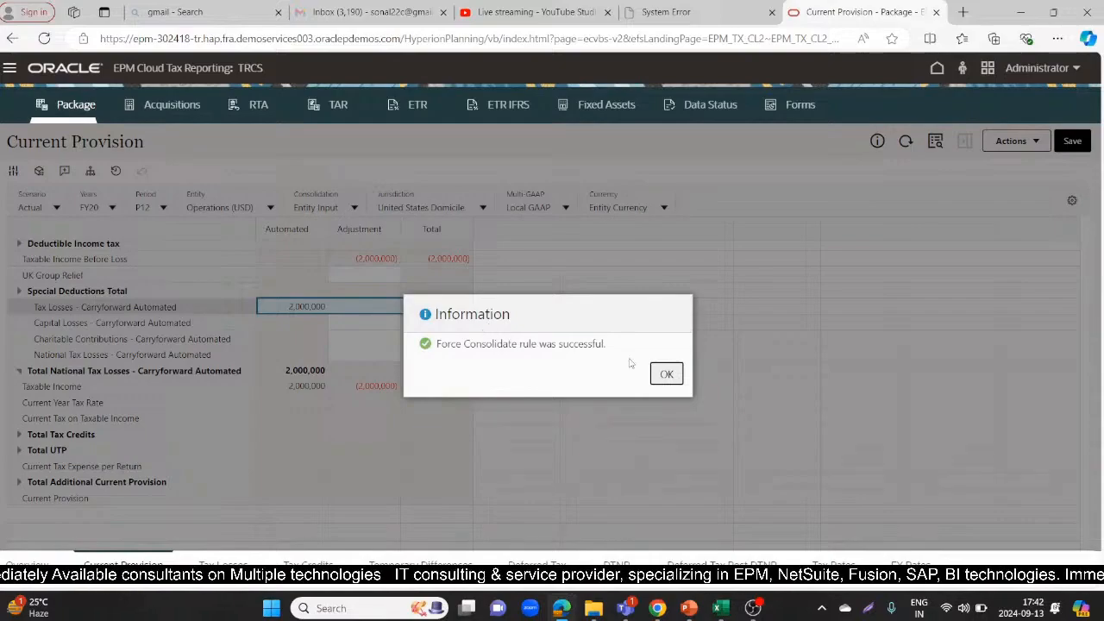
left_click(666, 373)
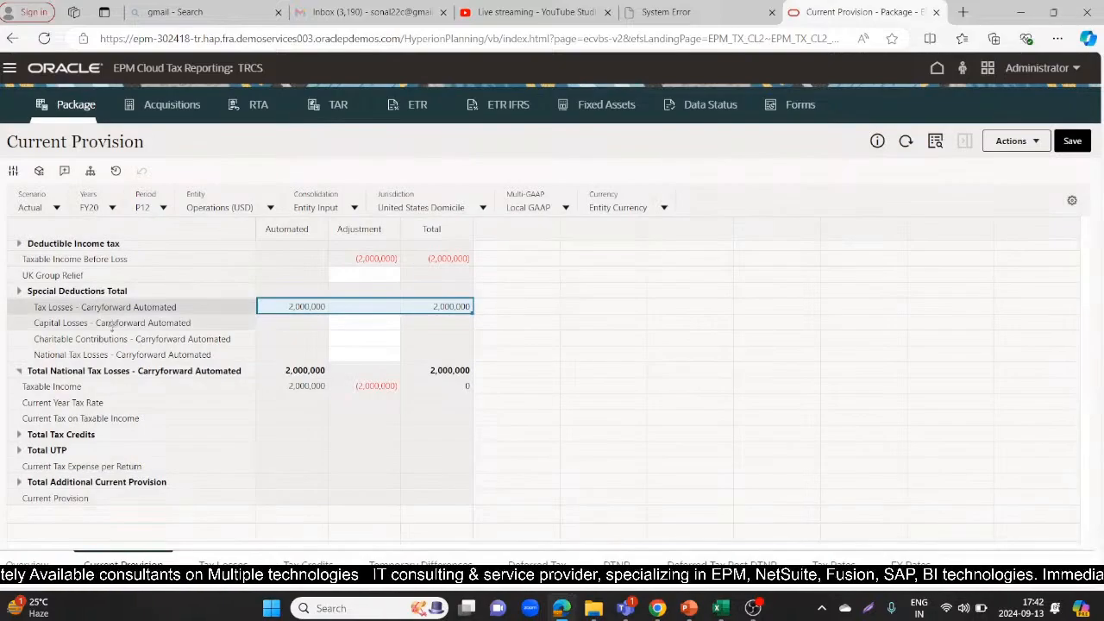
left_click(101, 387)
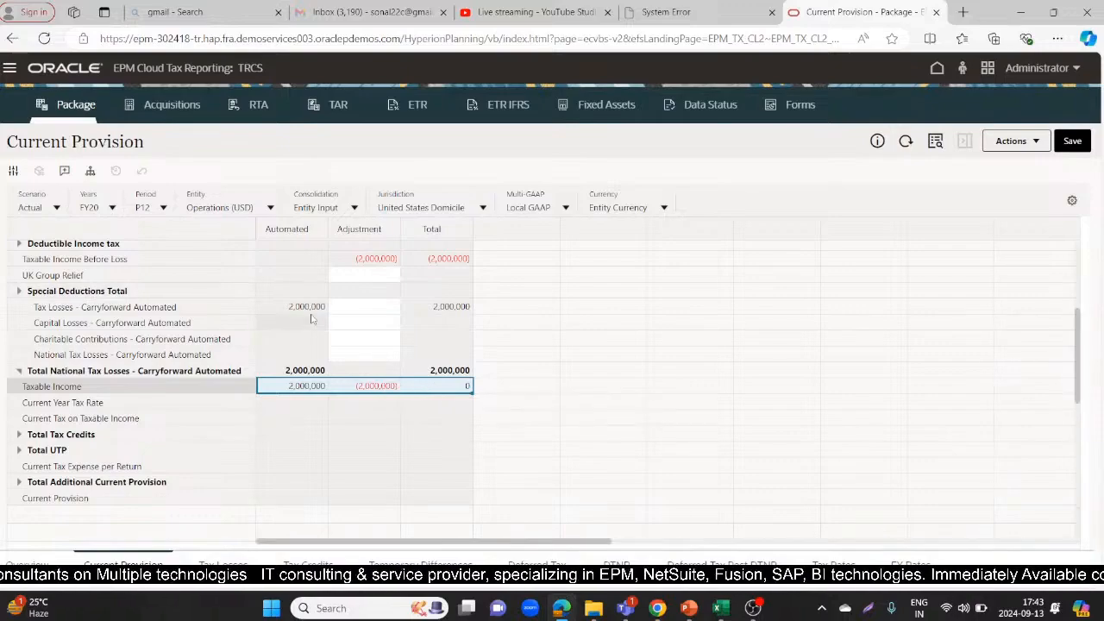
left_click(142, 307)
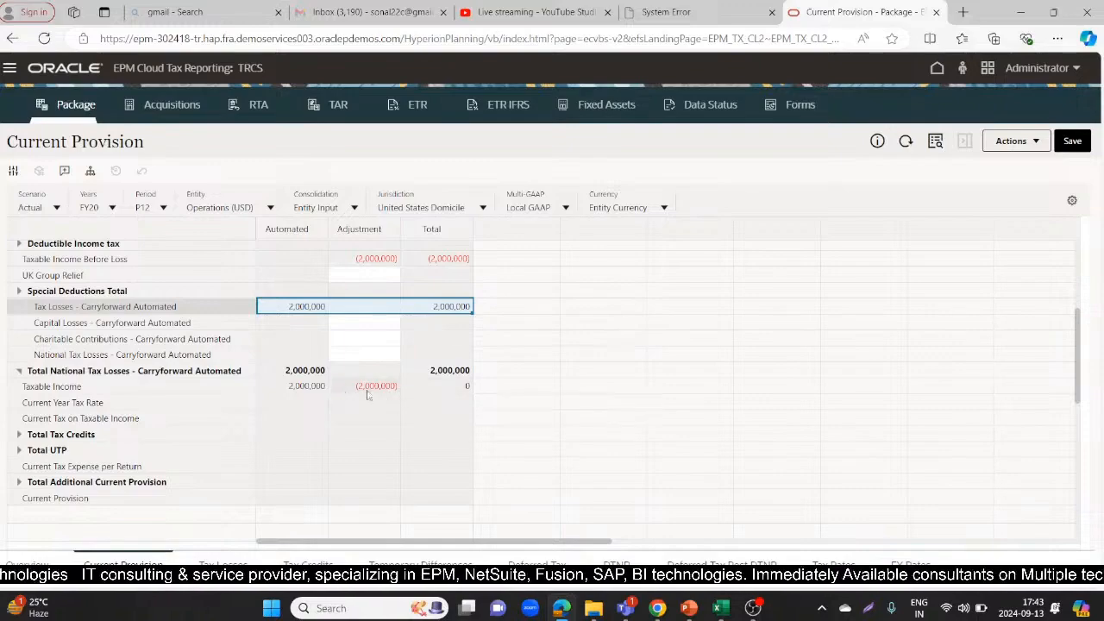
Switch the Current Provision year to FY21 and examine its Taxable Income row
left_click(111, 208)
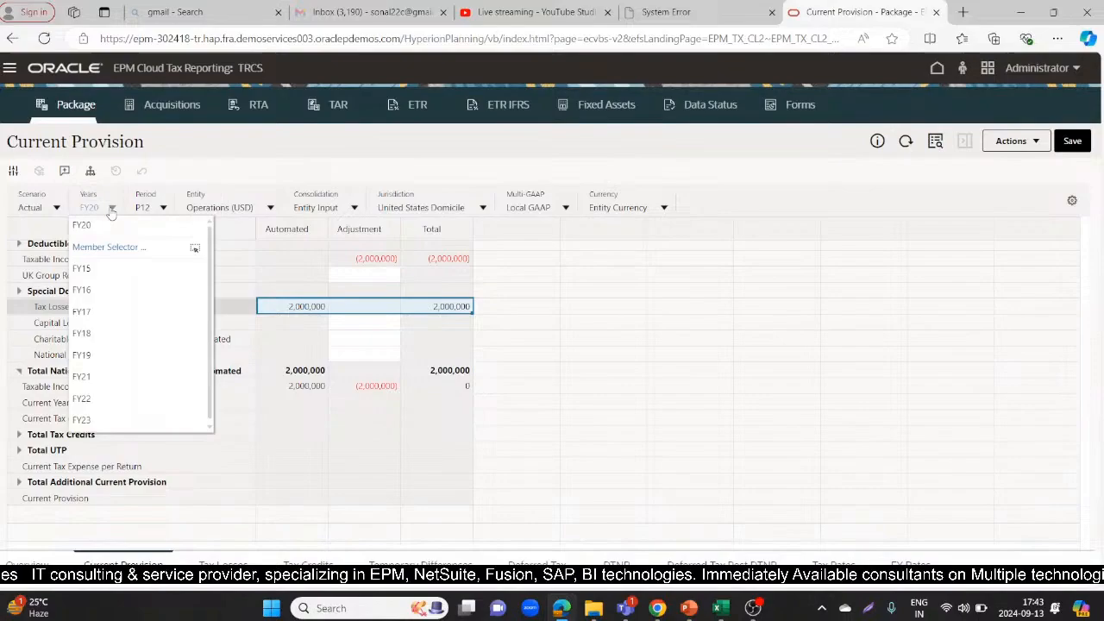
left_click(81, 377)
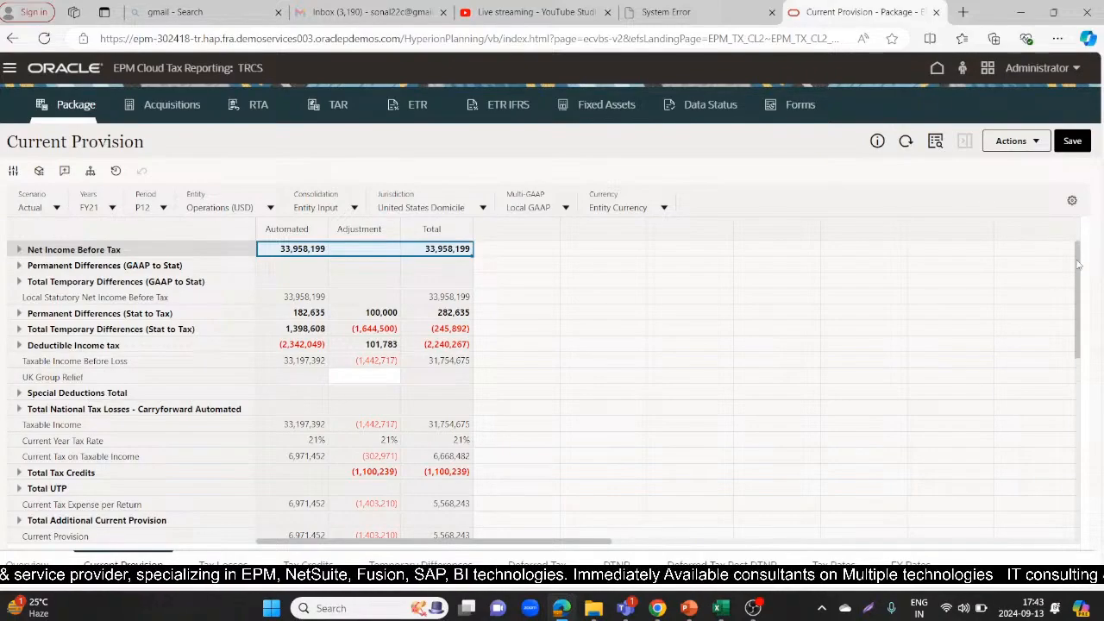
left_click_drag(1077, 265, 1097, 306)
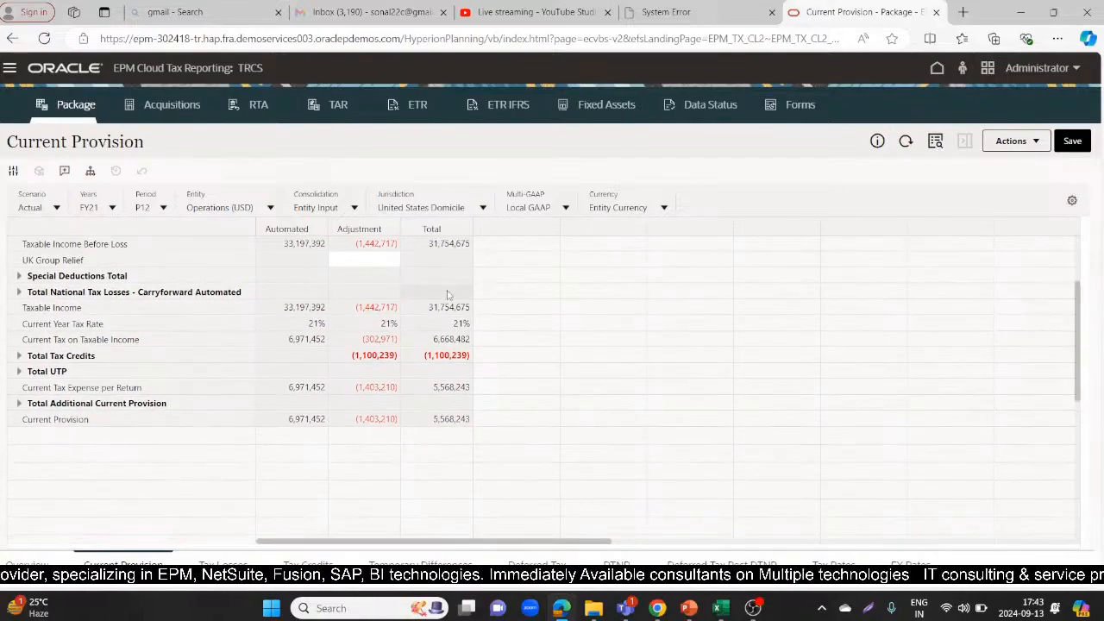
left_click(121, 302)
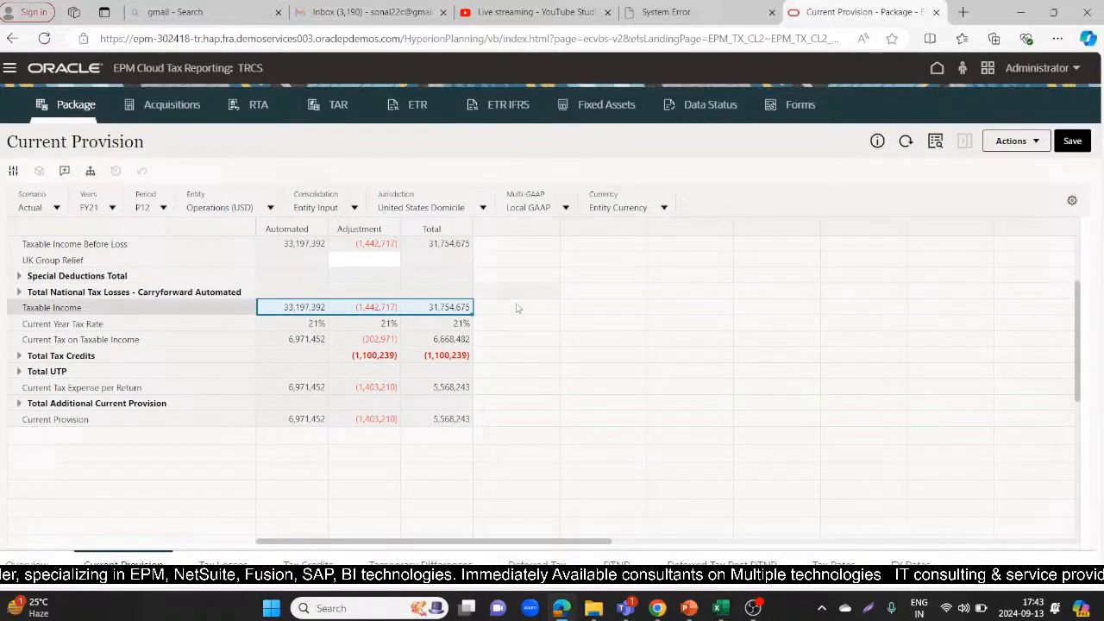
Expand Net Income Before Tax in the FY21 Current Provision and enter -6000000 as the NIBT adjustment
scroll(1076, 313, "up", 5)
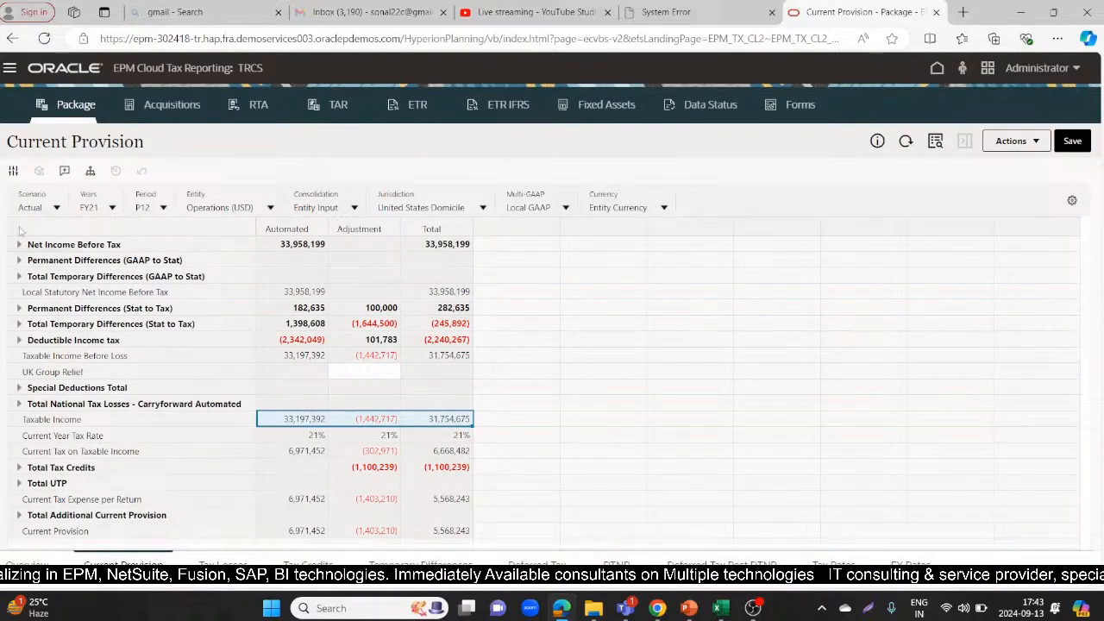
left_click(19, 245)
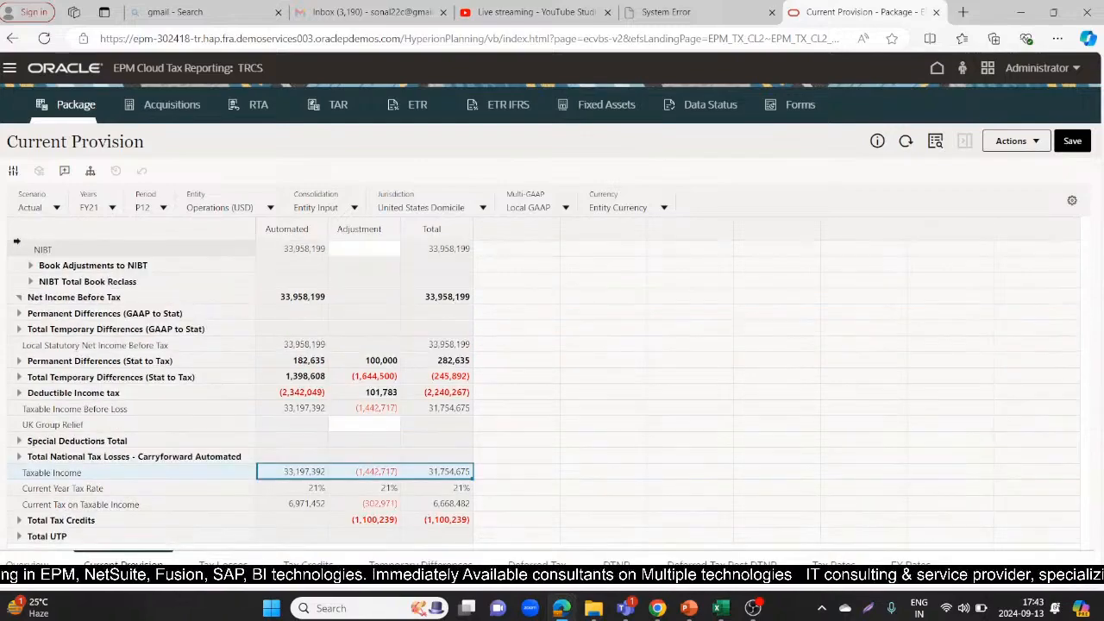
left_click(362, 250)
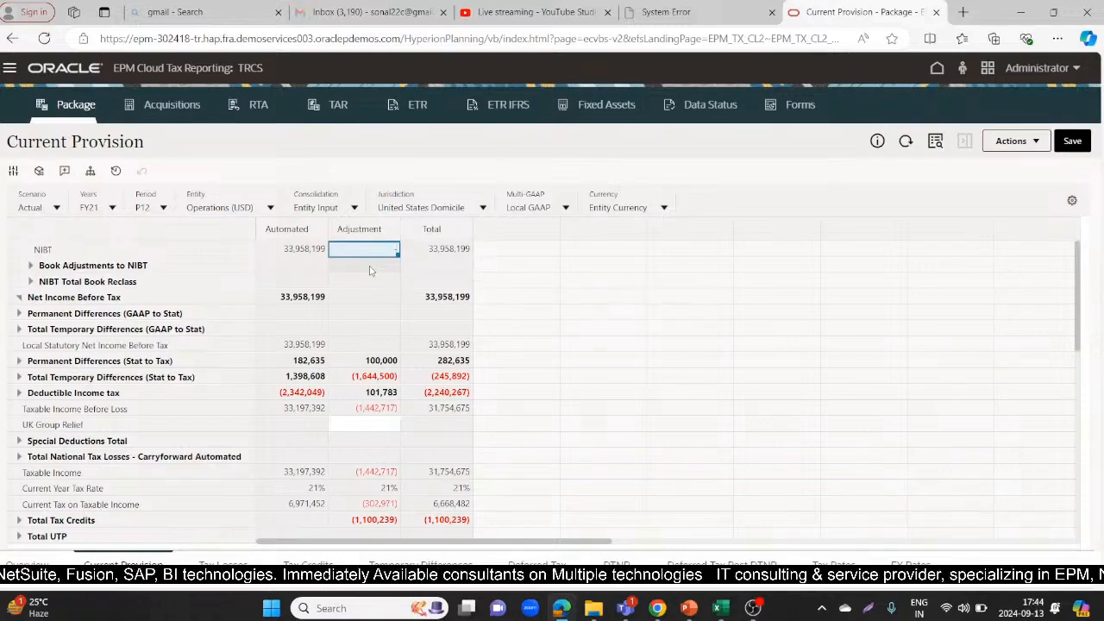
type("-6")
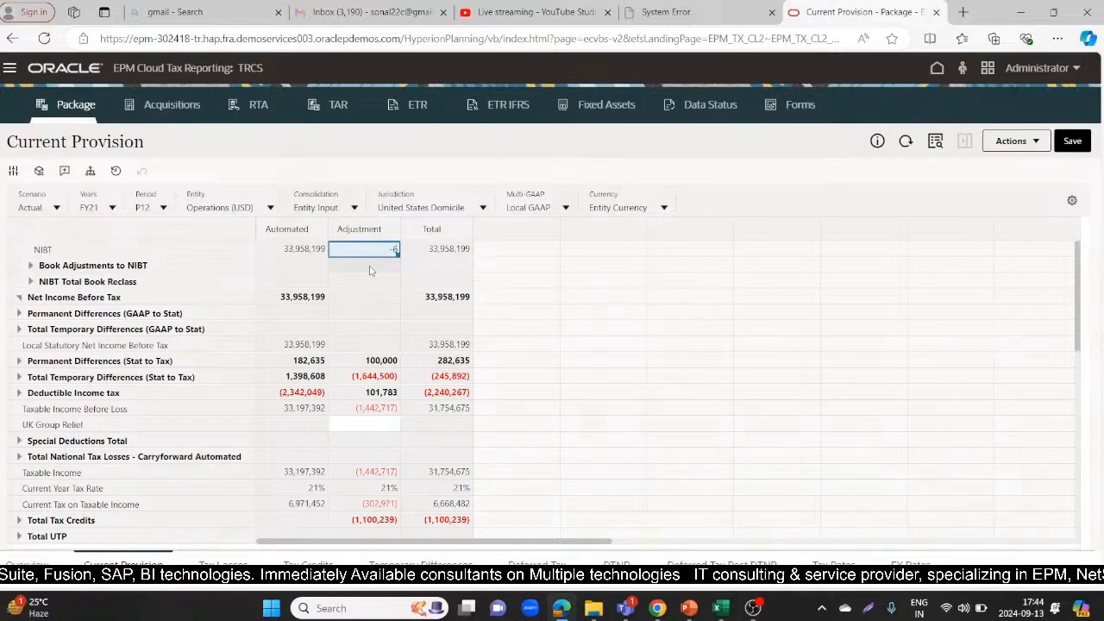
type("000000")
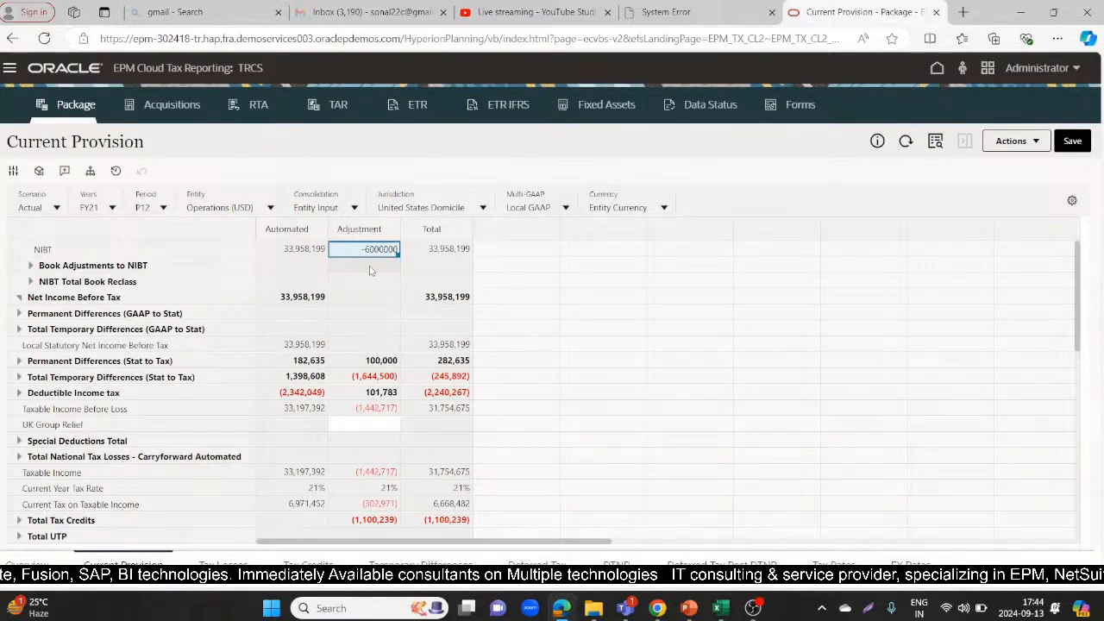
key("Return")
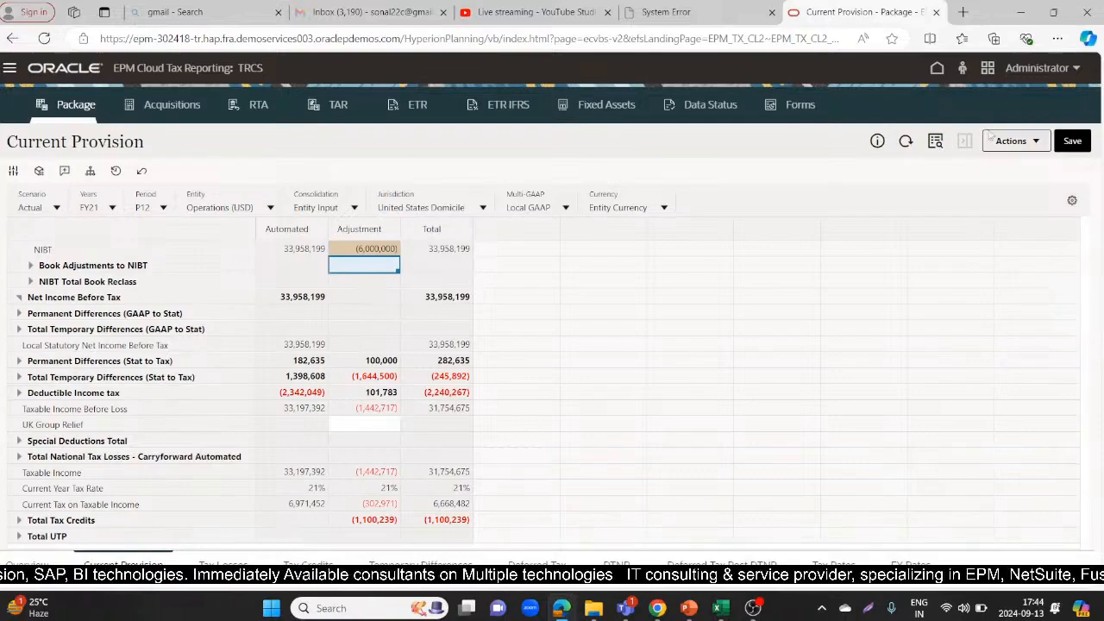
Save the NIBT adjustment, then expand Total National Tax Losses - Carryforward Automated and check its rows
left_click(1082, 142)
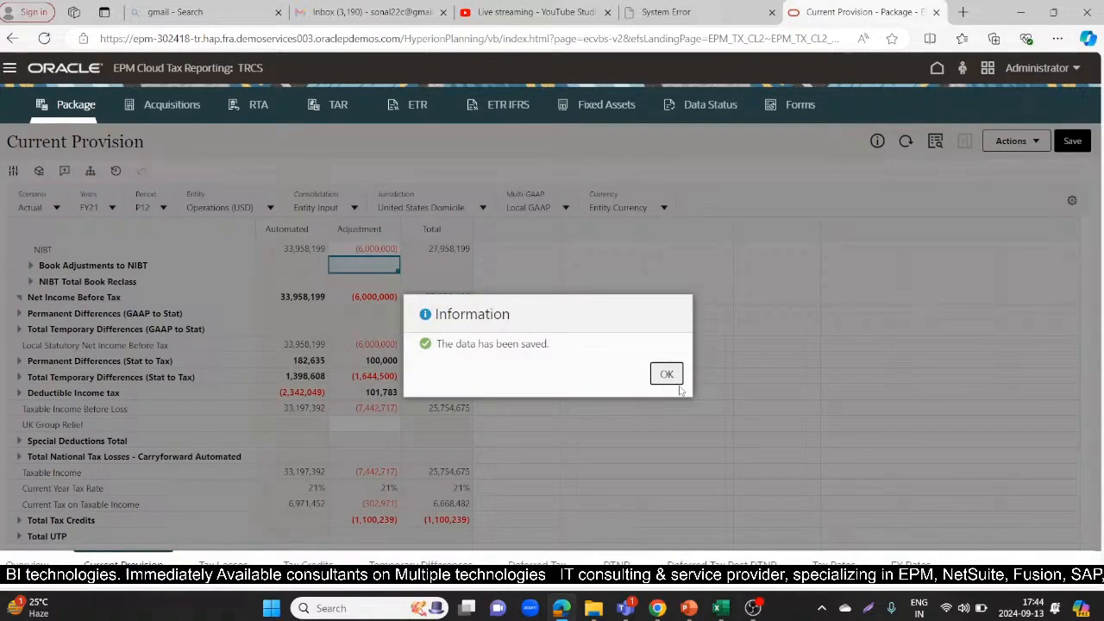
left_click(676, 377)
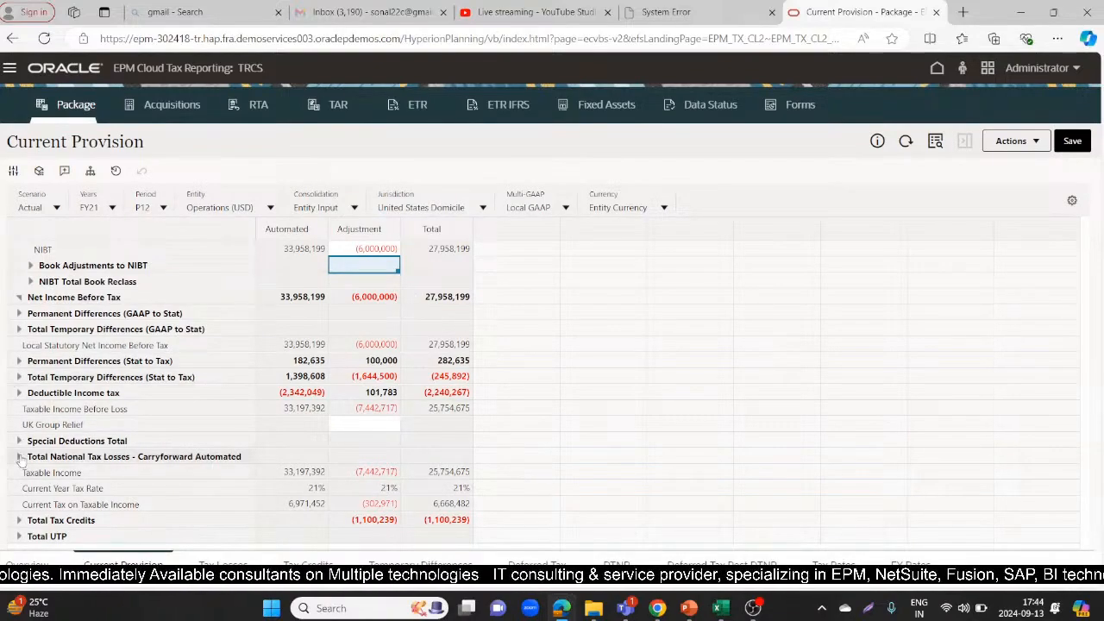
left_click(19, 457)
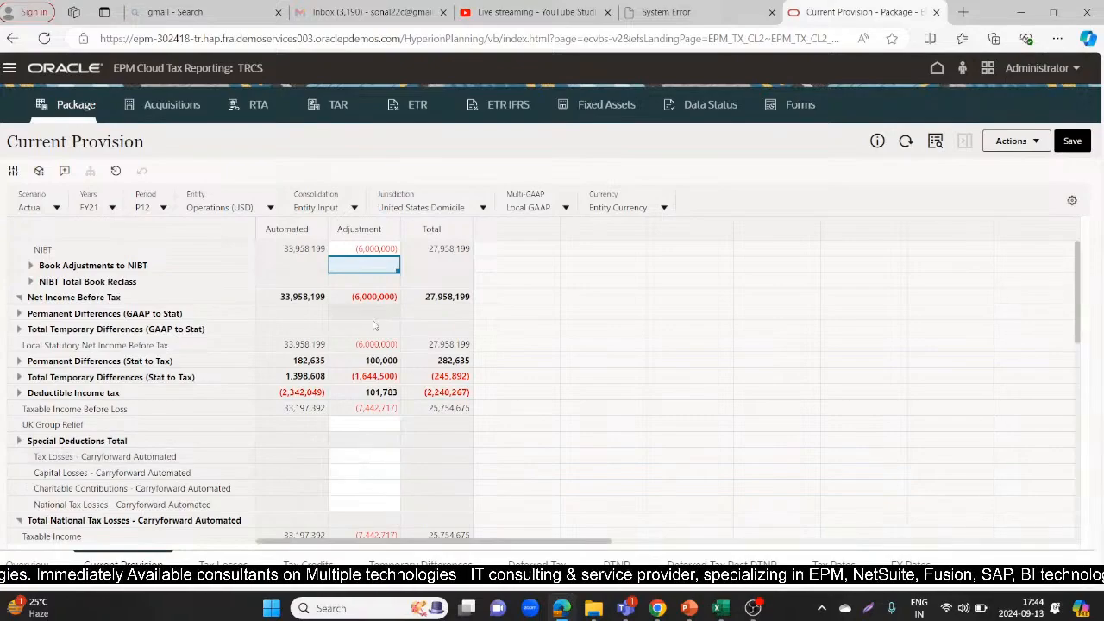
scroll(1081, 323, "down", 3)
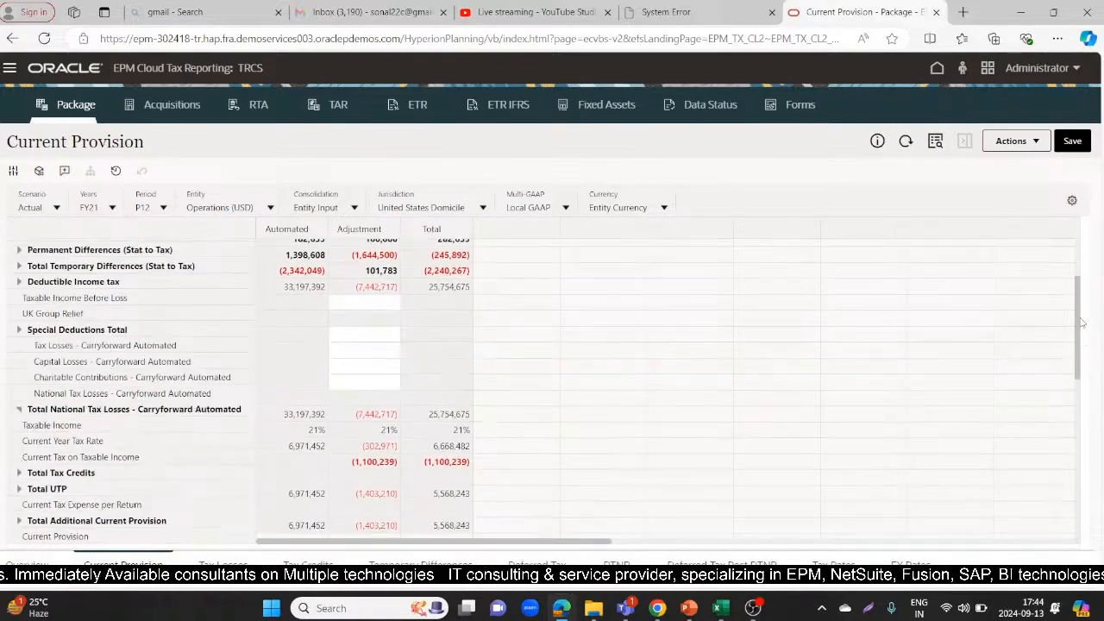
left_click_drag(1082, 323, 1086, 237)
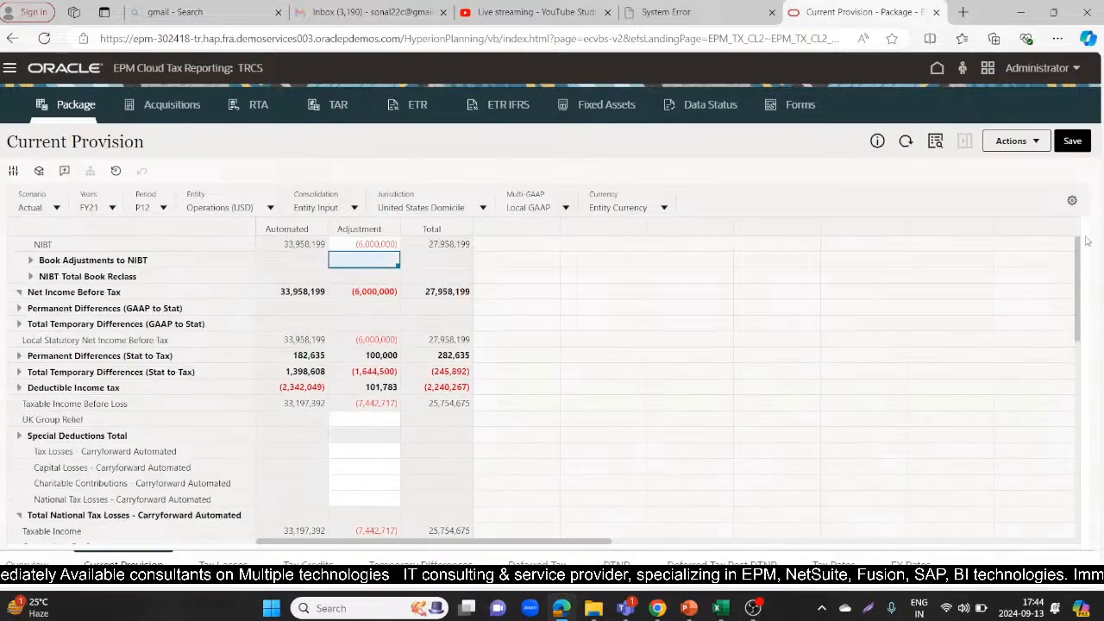
Clear the FY21 NIBT adjustment, save the form, and check the Taxable Income and carryforward rows
left_click(335, 244)
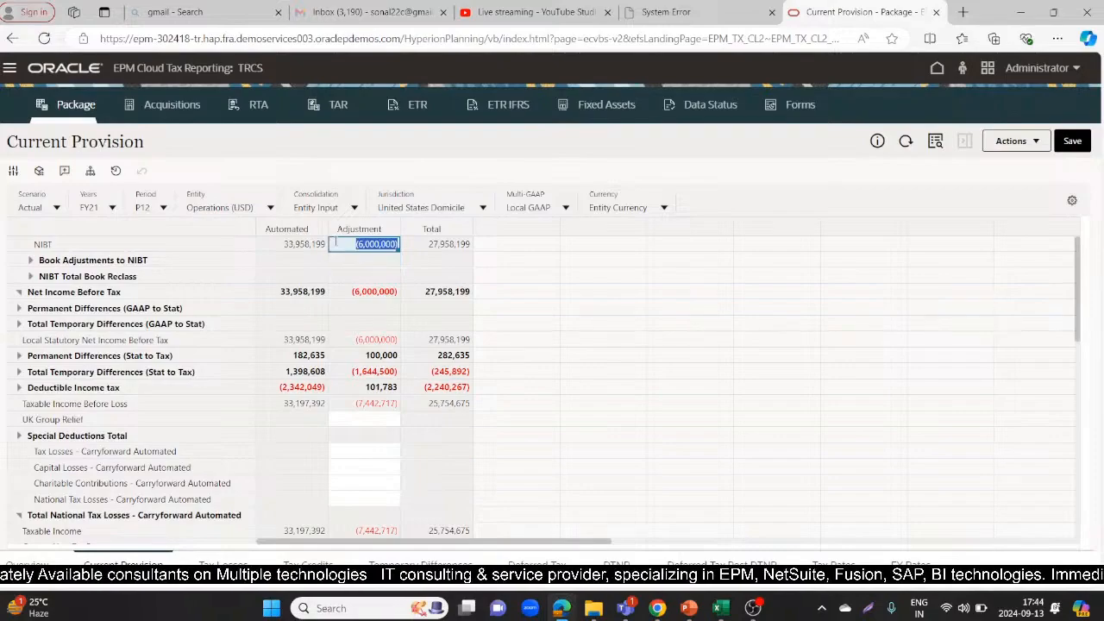
key("Delete")
left_click(776, 260)
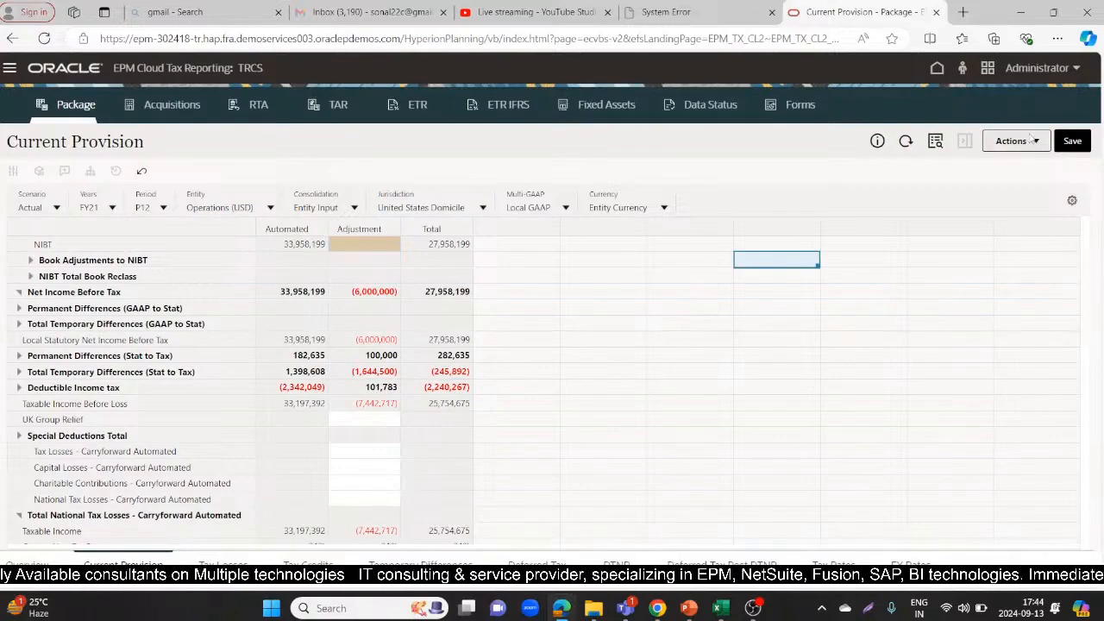
left_click(1073, 142)
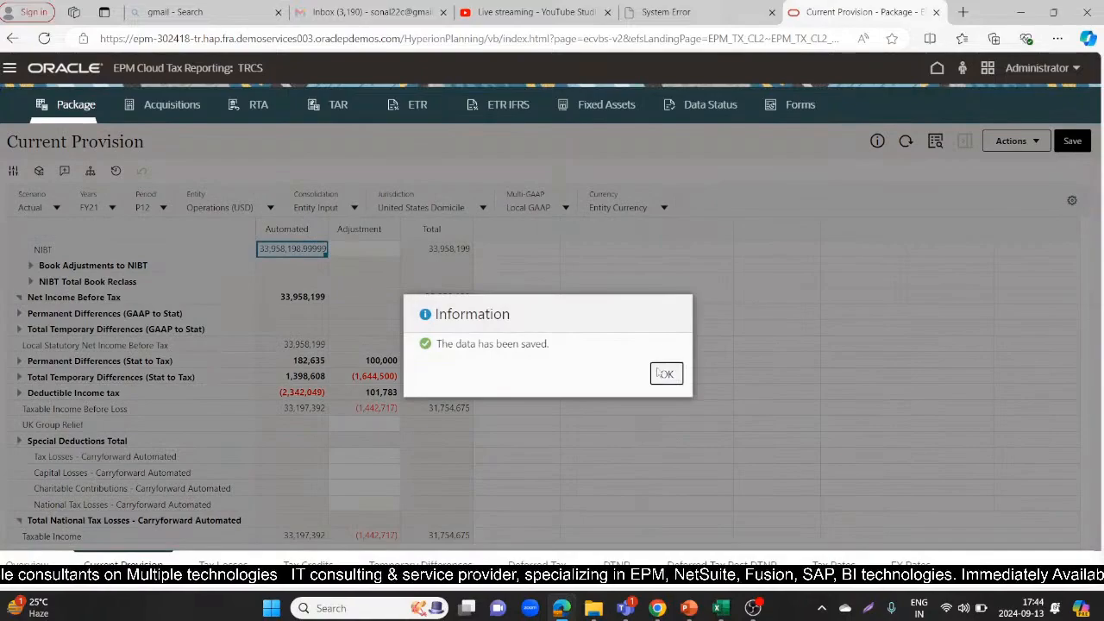
left_click(665, 375)
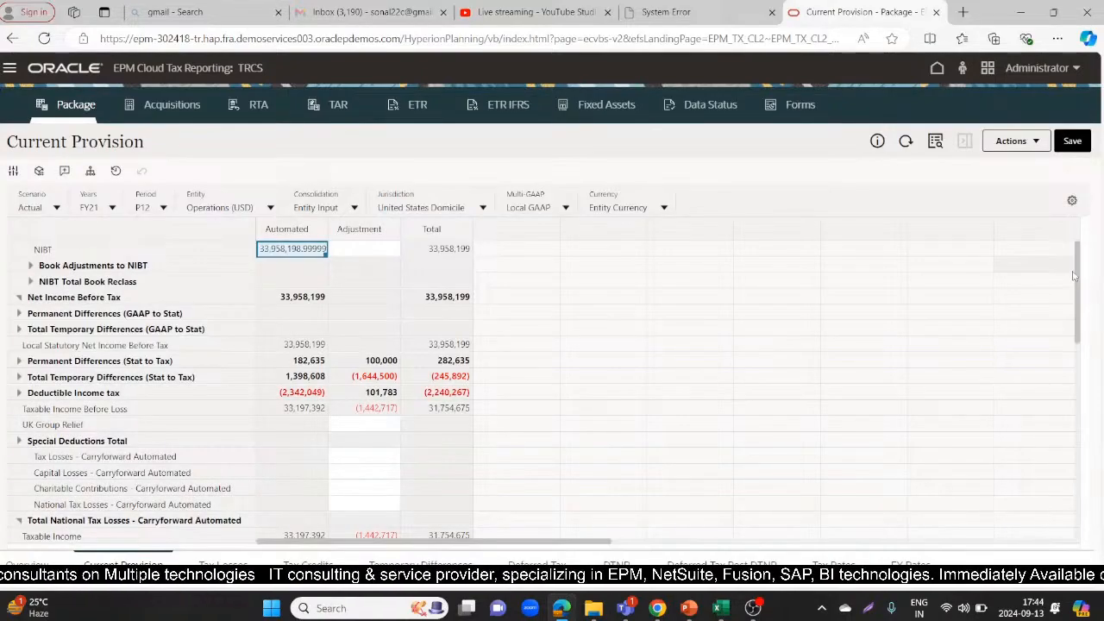
left_click_drag(1077, 269, 1084, 321)
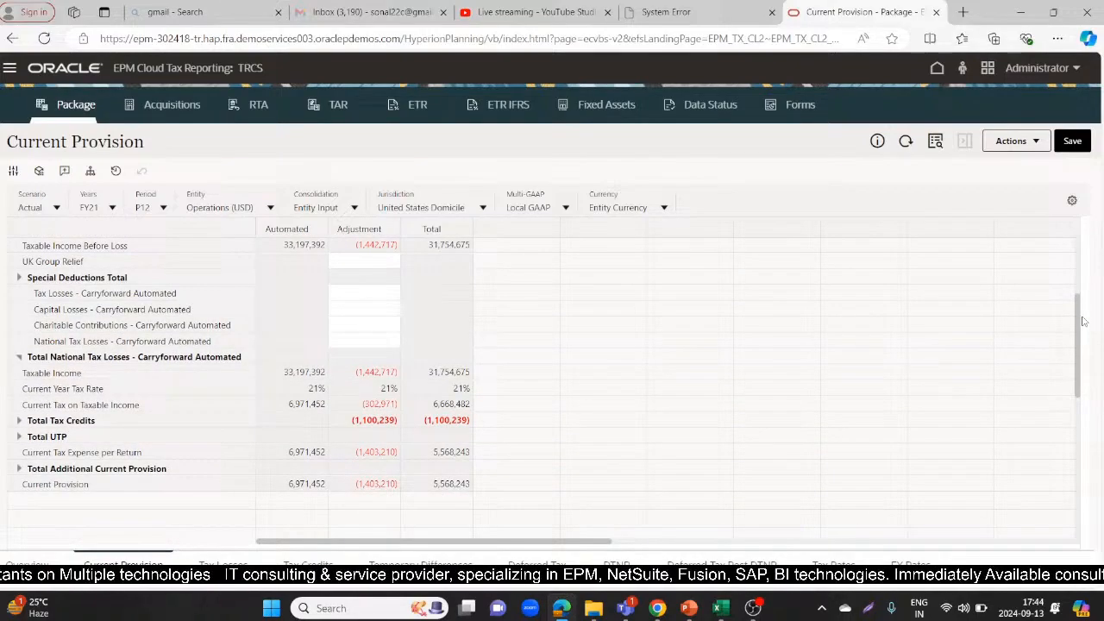
left_click(127, 372)
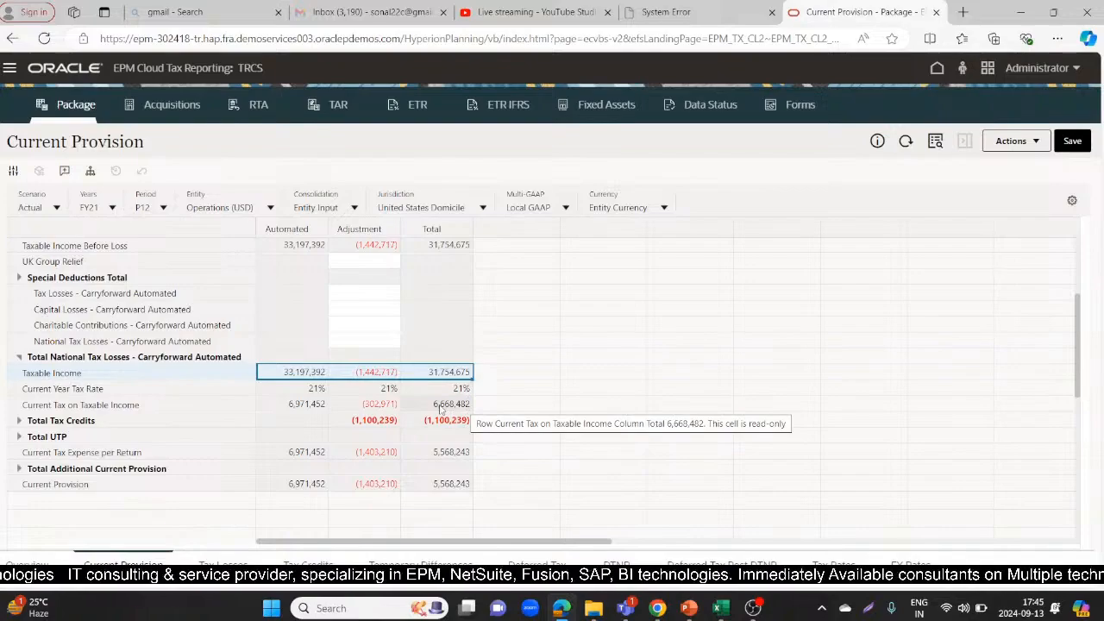
scroll(1076, 287, "up", 1)
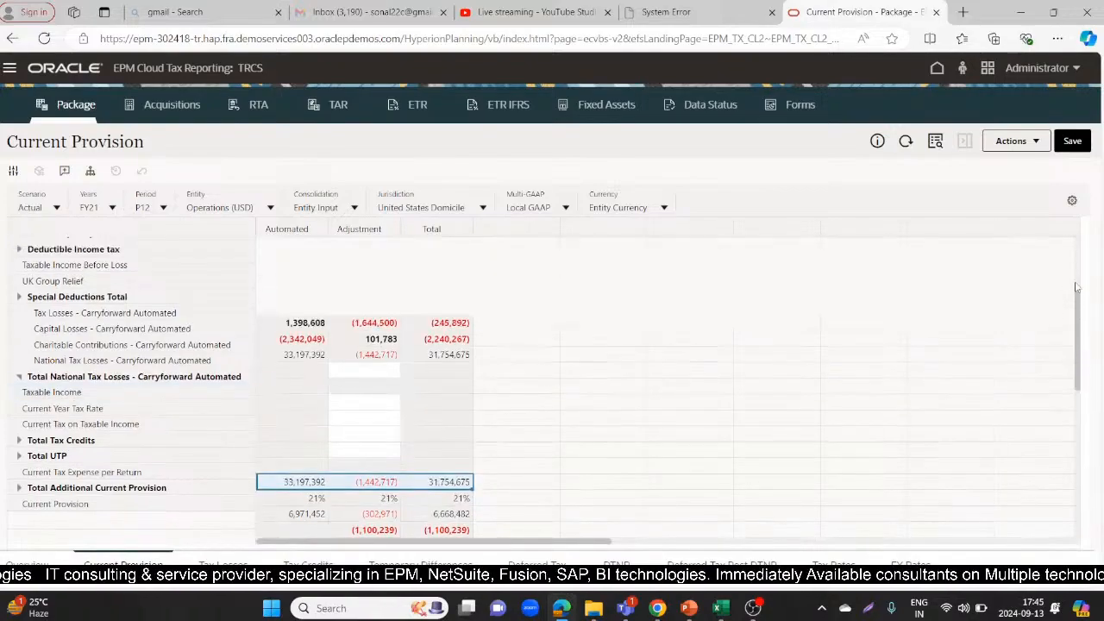
left_click_drag(1075, 287, 1077, 320)
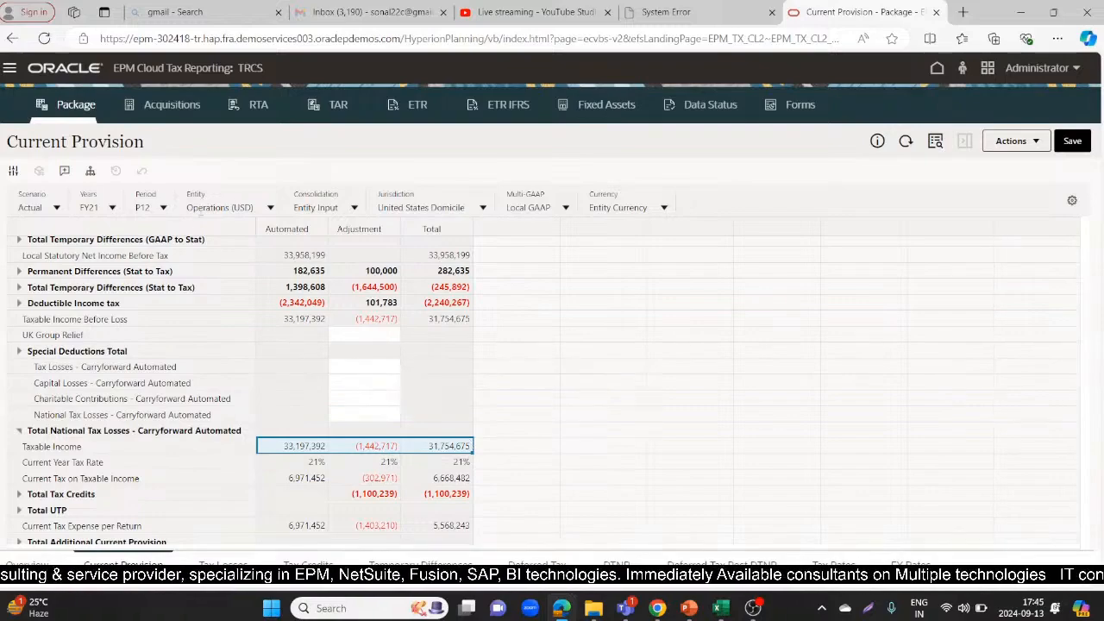
Run the Force Consolidate rule for entity LE101, scenario Actual, period P12 and year FY20, and dismiss its message
left_click(1043, 142)
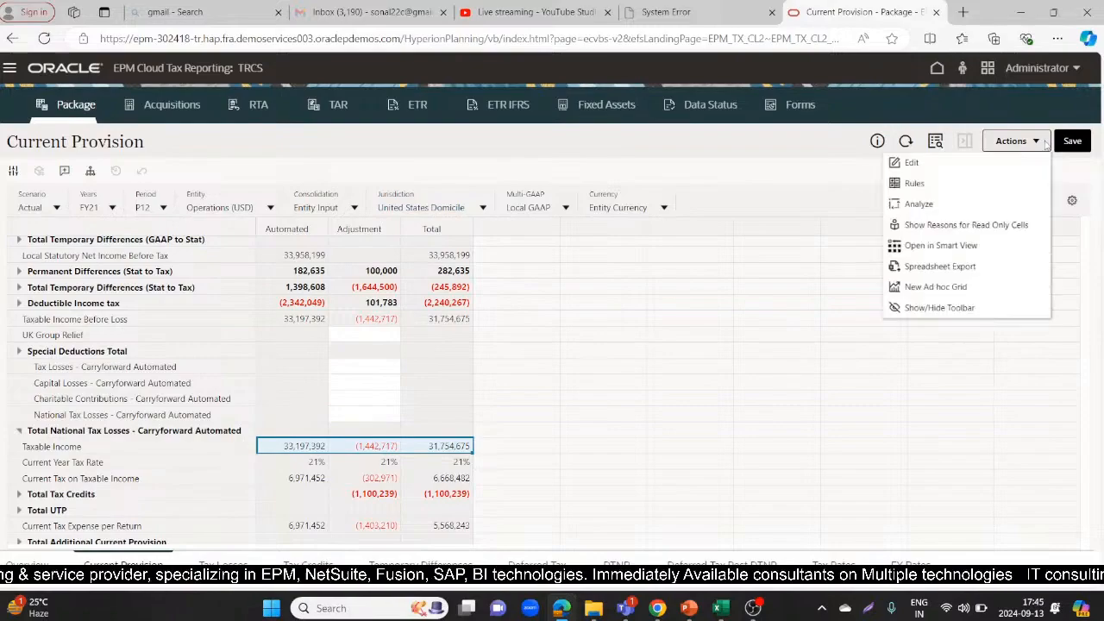
left_click(942, 190)
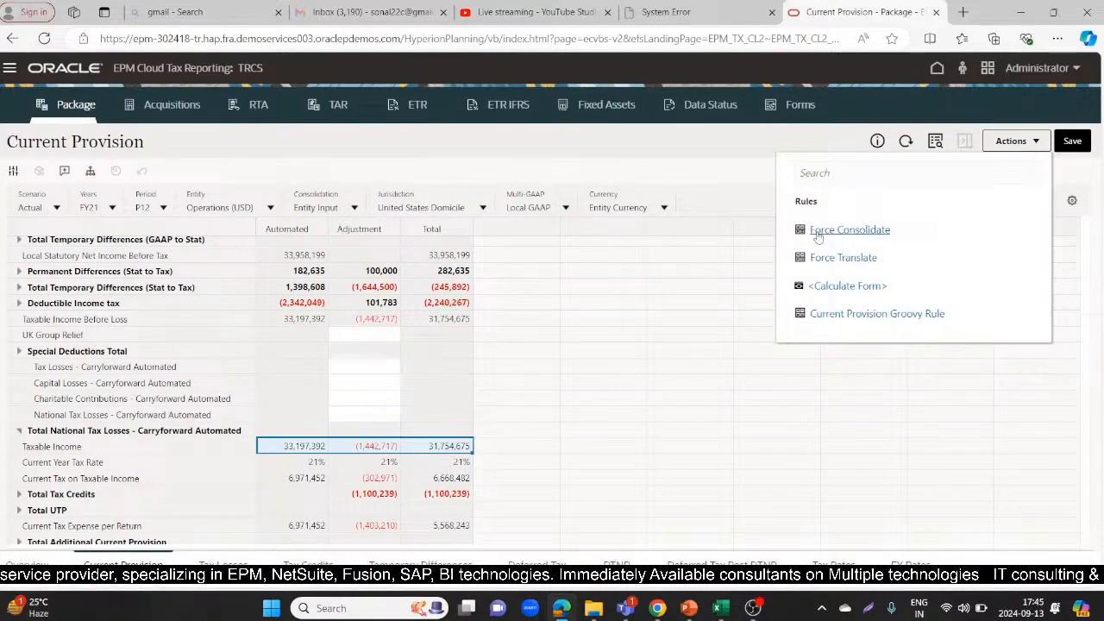
left_click(818, 235)
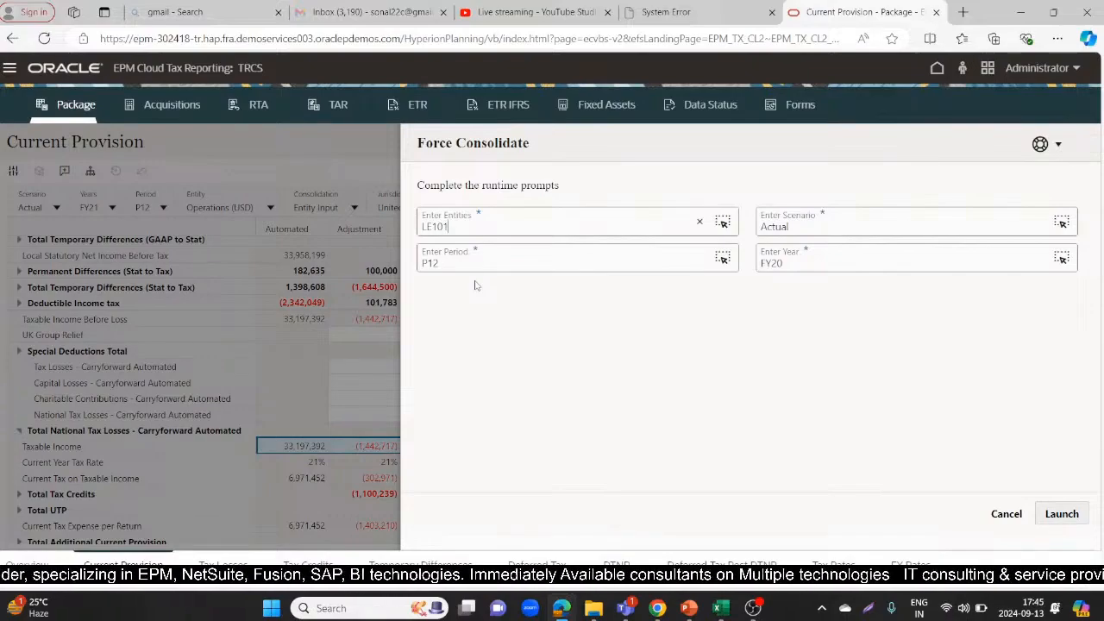
left_click(1062, 514)
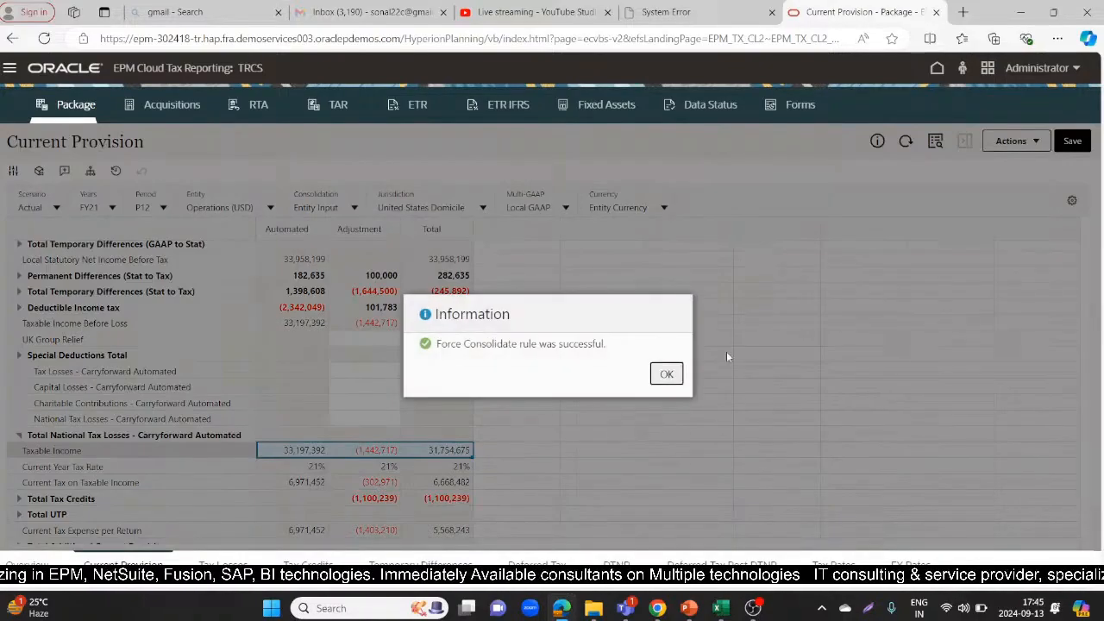
left_click(666, 374)
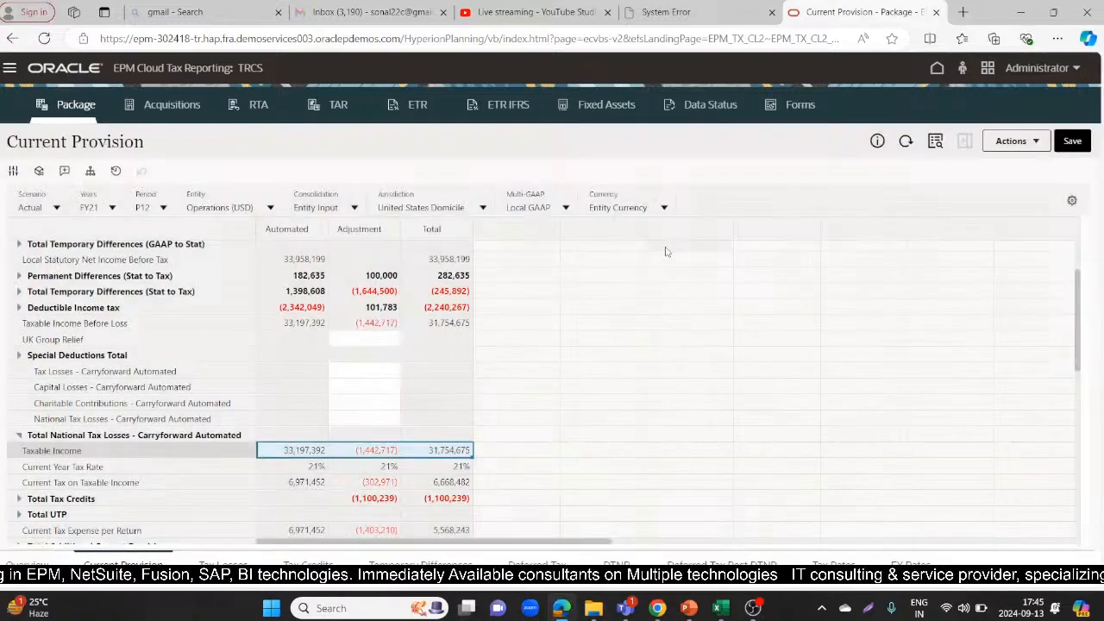
Launch the Force Consolidate rule for entity LE101, scenario Actual and period P12 with the year set to FY21
left_click(1017, 141)
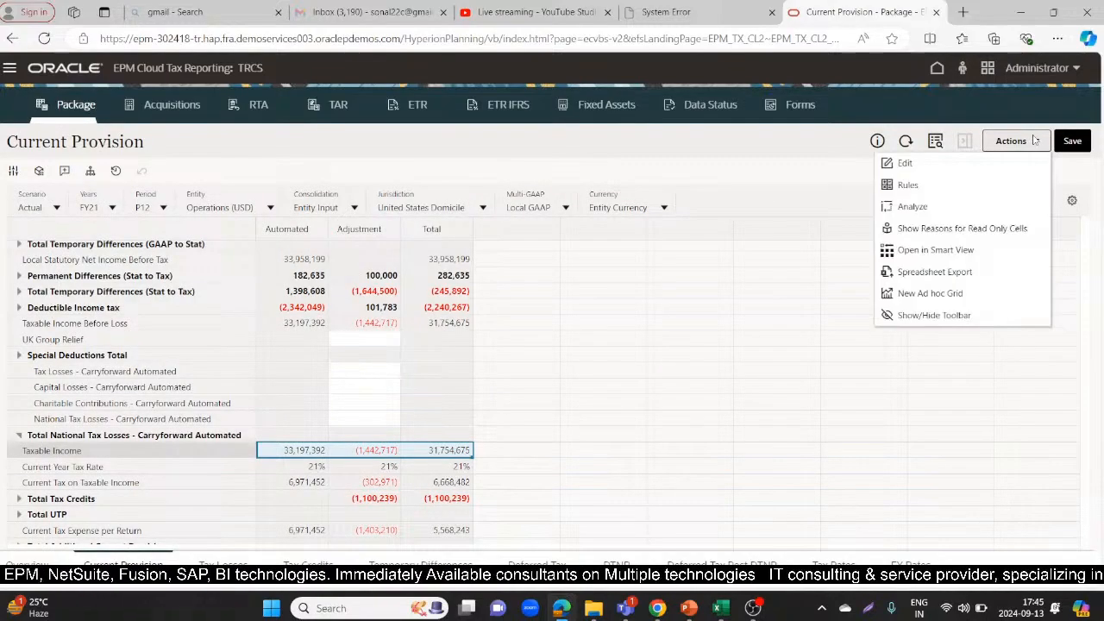
left_click(907, 184)
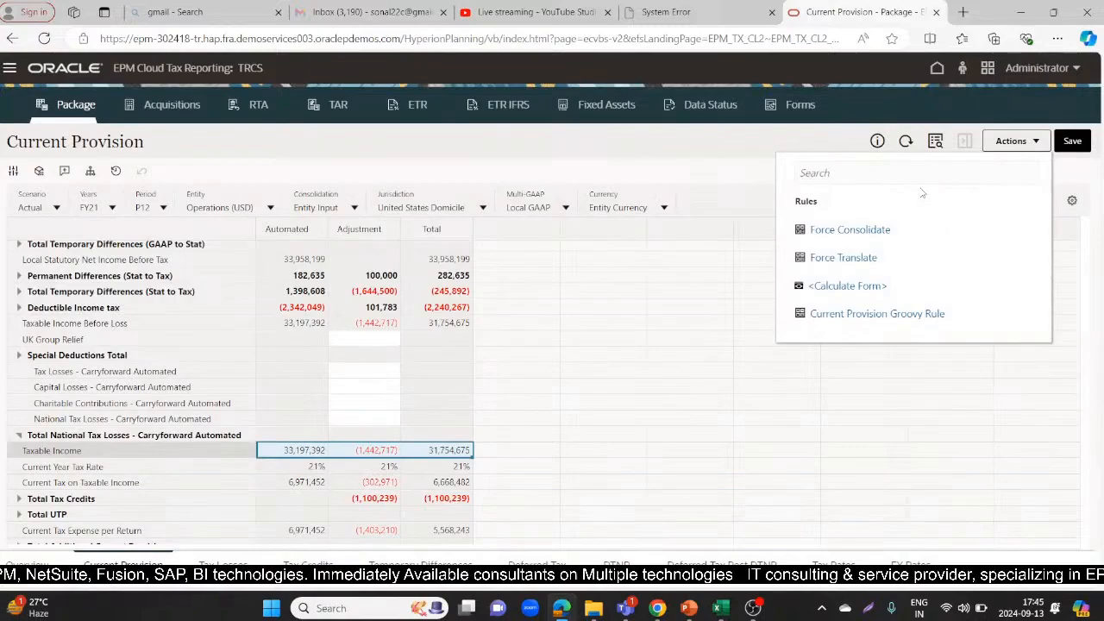
left_click(849, 230)
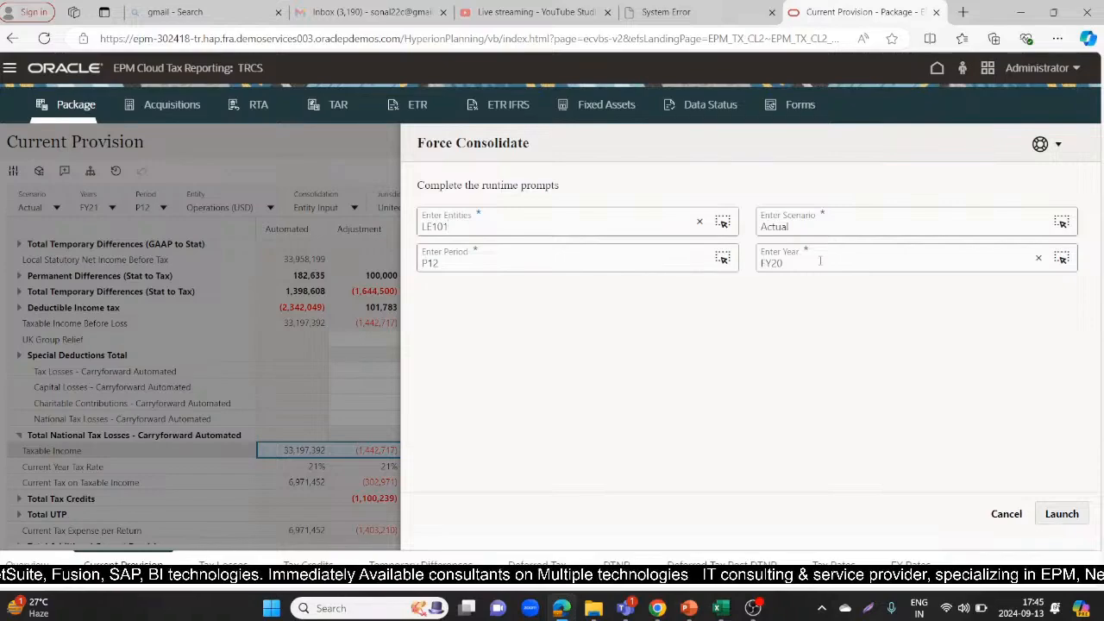
left_click(820, 260)
left_click(772, 332)
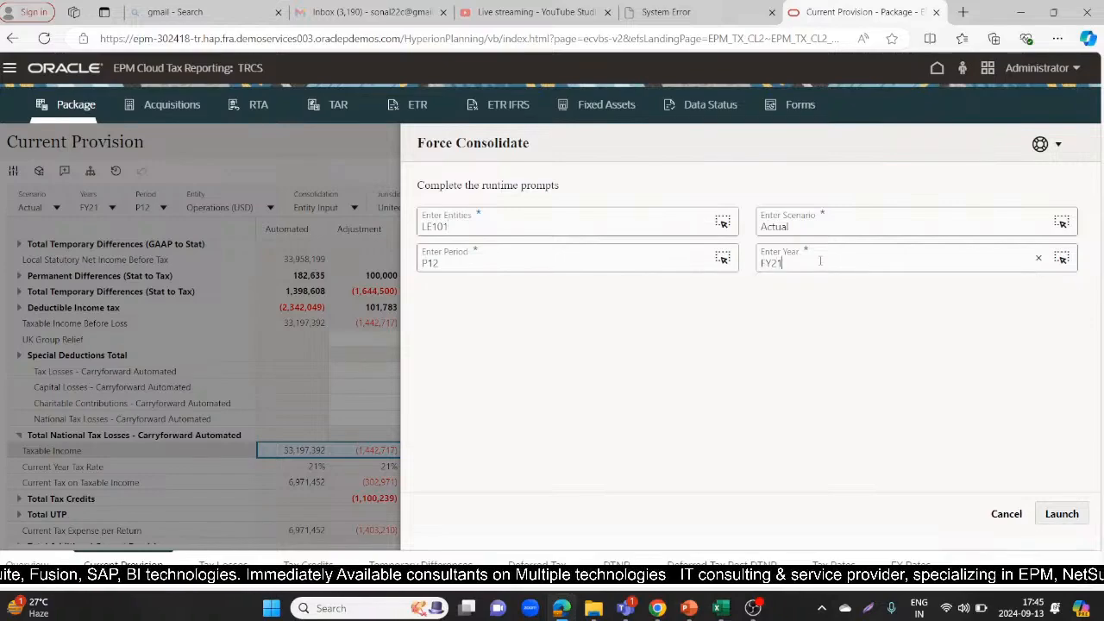
left_click(1062, 510)
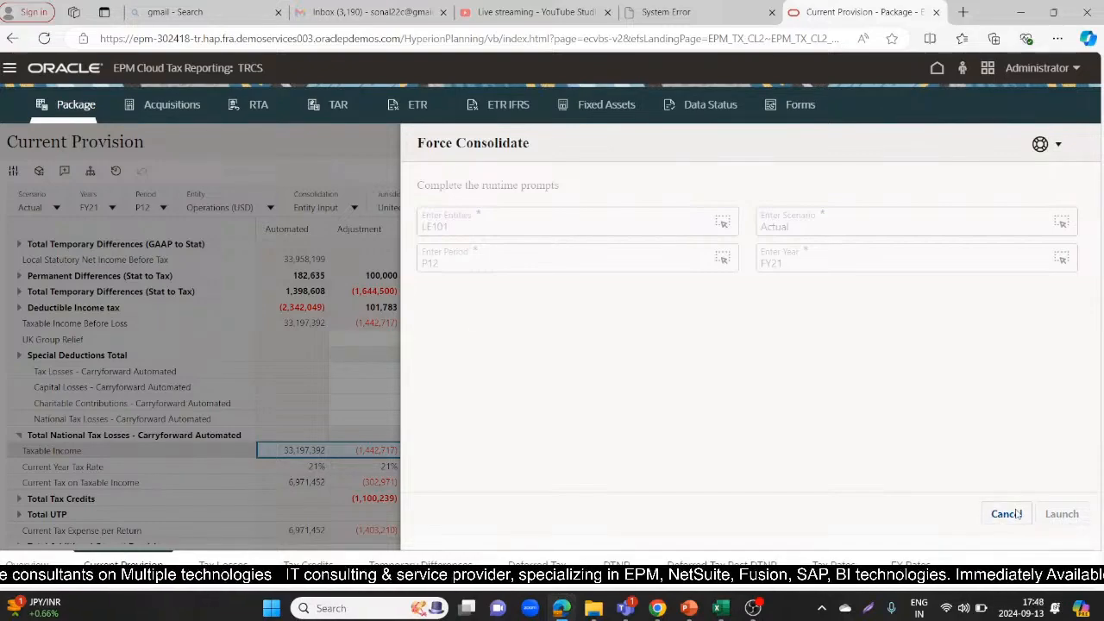
Cancel out of the Force Consolidate prompts and confirm proceeding despite unsaved data
left_click(1061, 153)
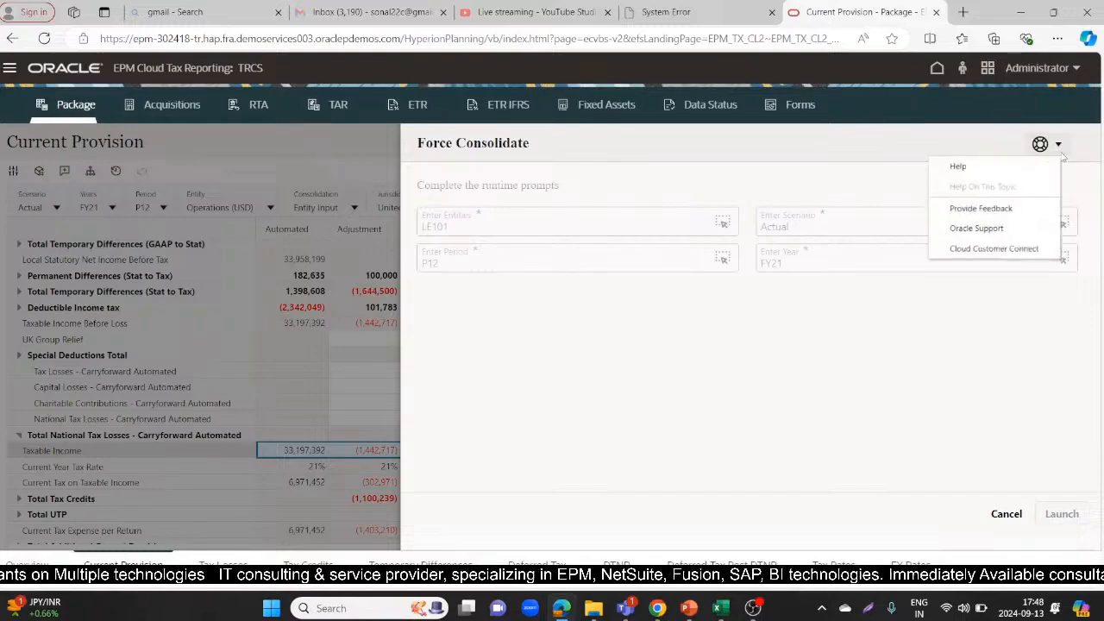
left_click(913, 352)
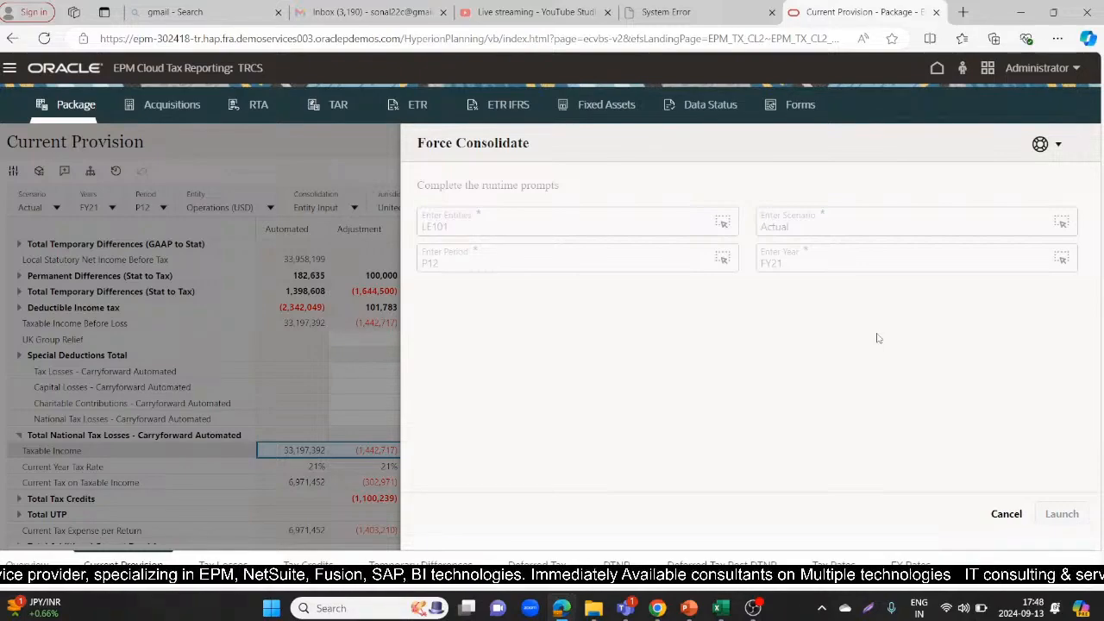
left_click(1006, 514)
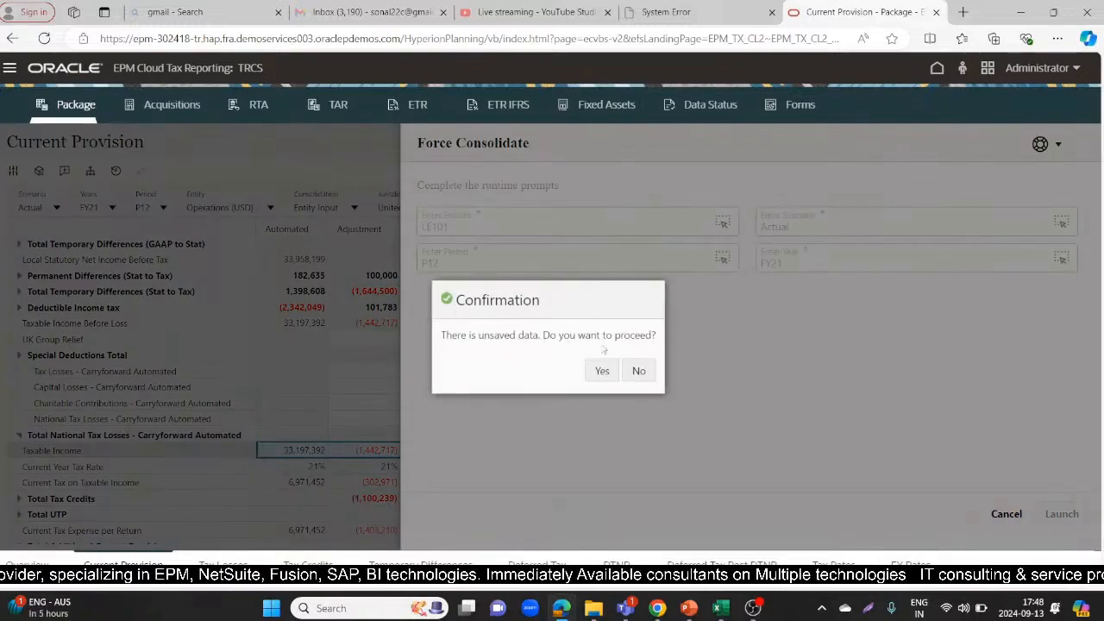
left_click(606, 374)
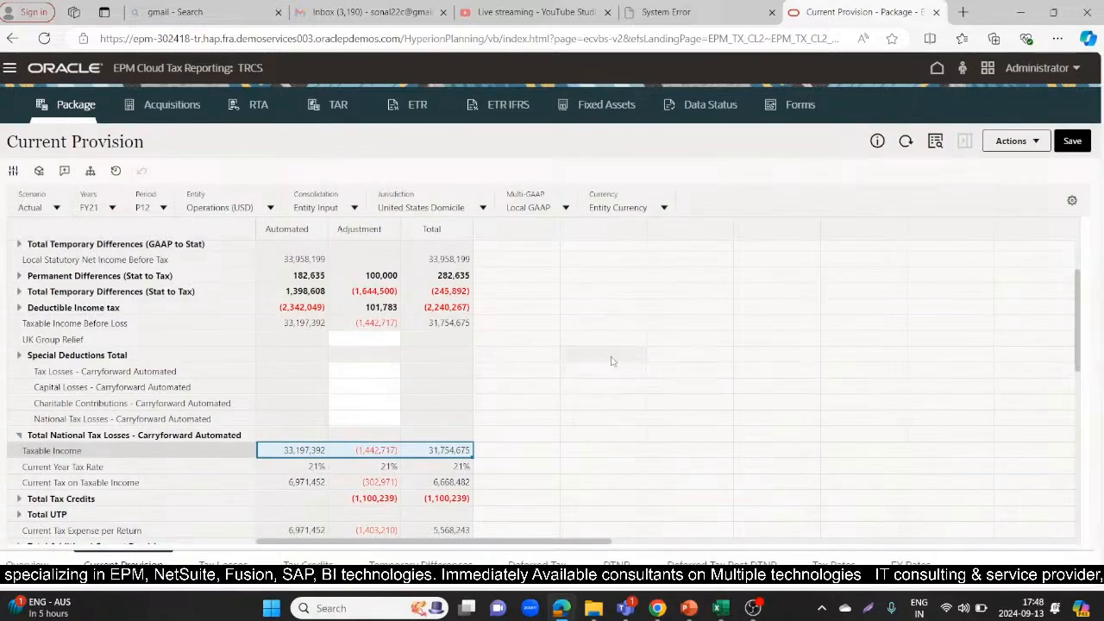
Reopen the Force Consolidate prompts from the Current Provision form and dismiss the information message
left_click(1035, 141)
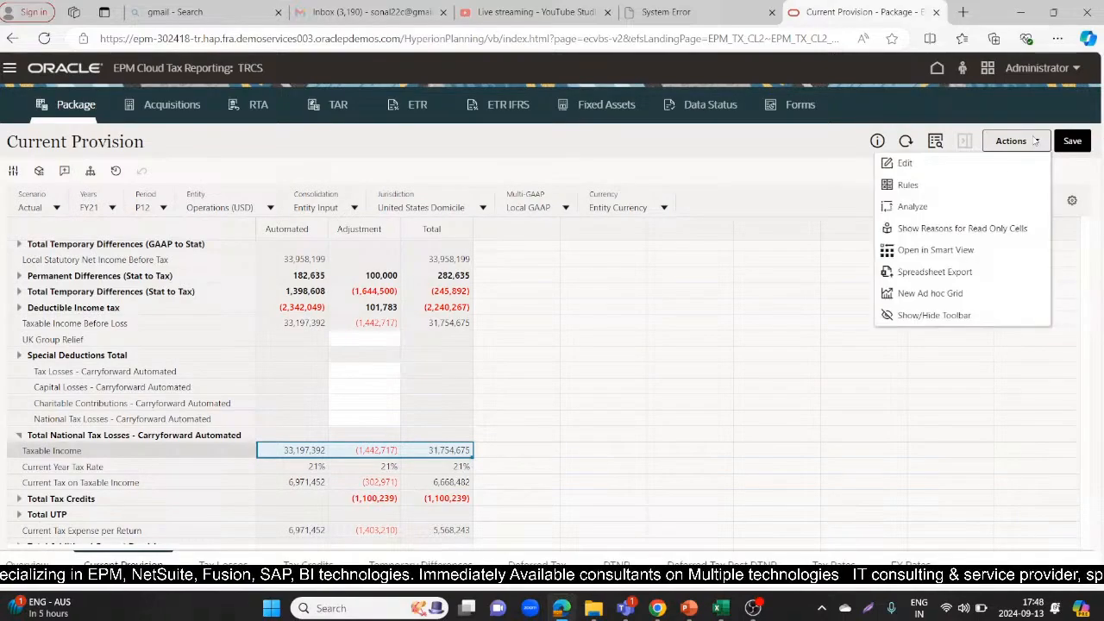
left_click(963, 190)
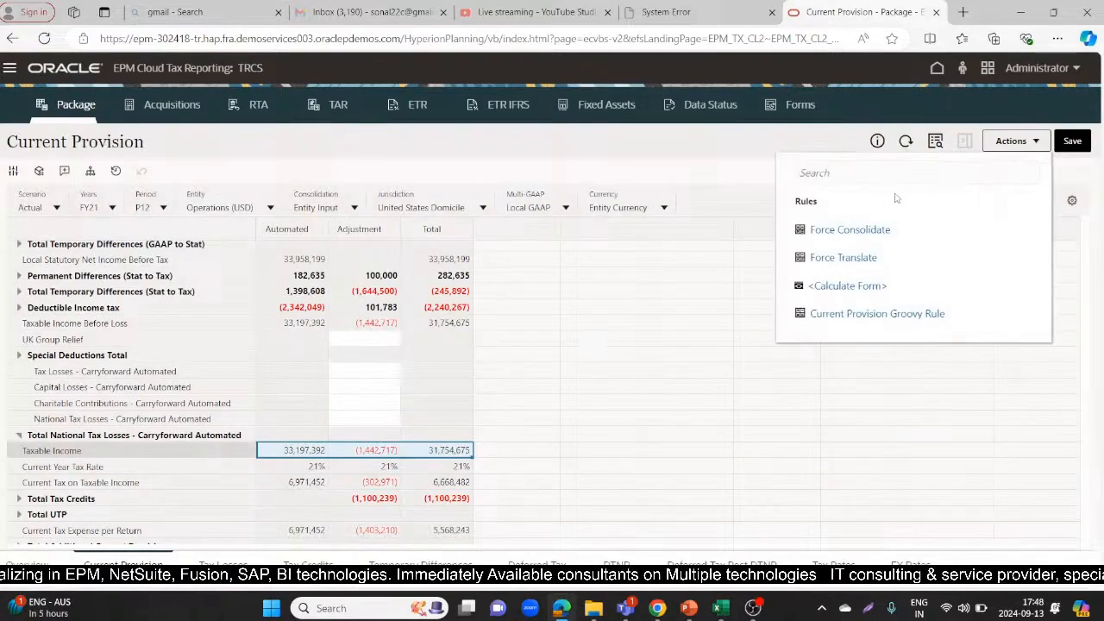
left_click(859, 223)
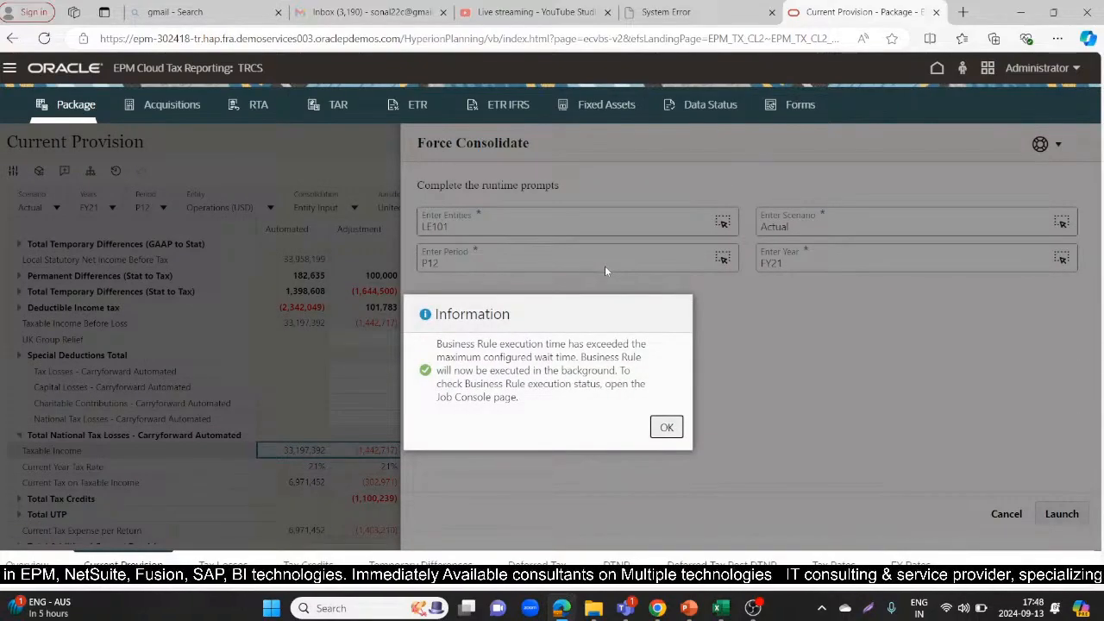
left_click(667, 427)
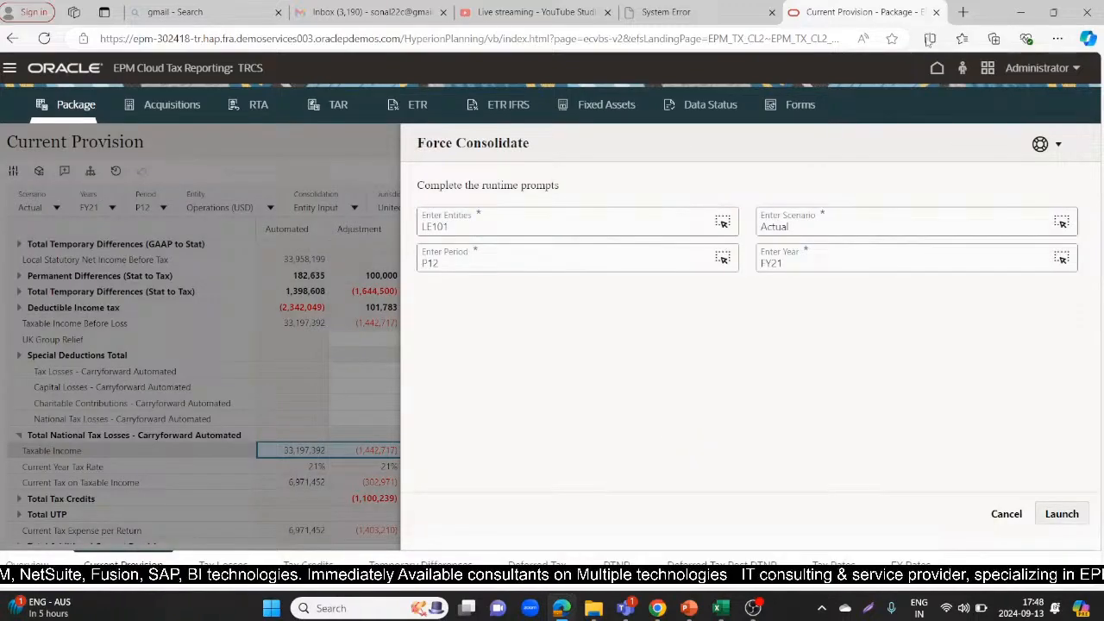
Go to the application's Jobs page, refresh the recent activity, and open the details of the processing Force Consolidate job
left_click(937, 69)
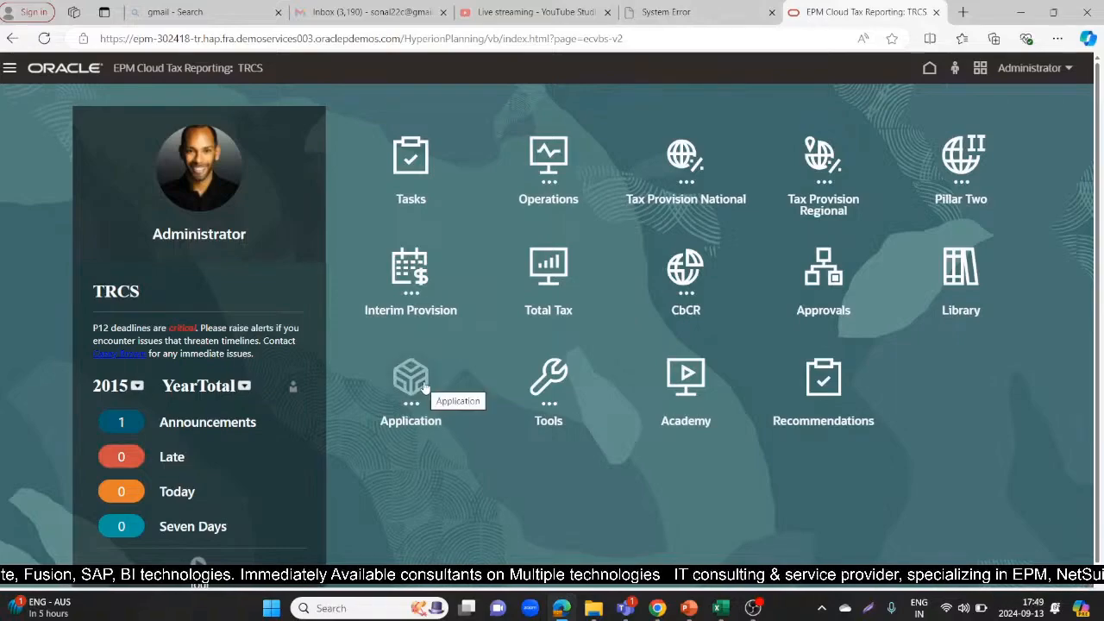
left_click(423, 392)
left_click(635, 557)
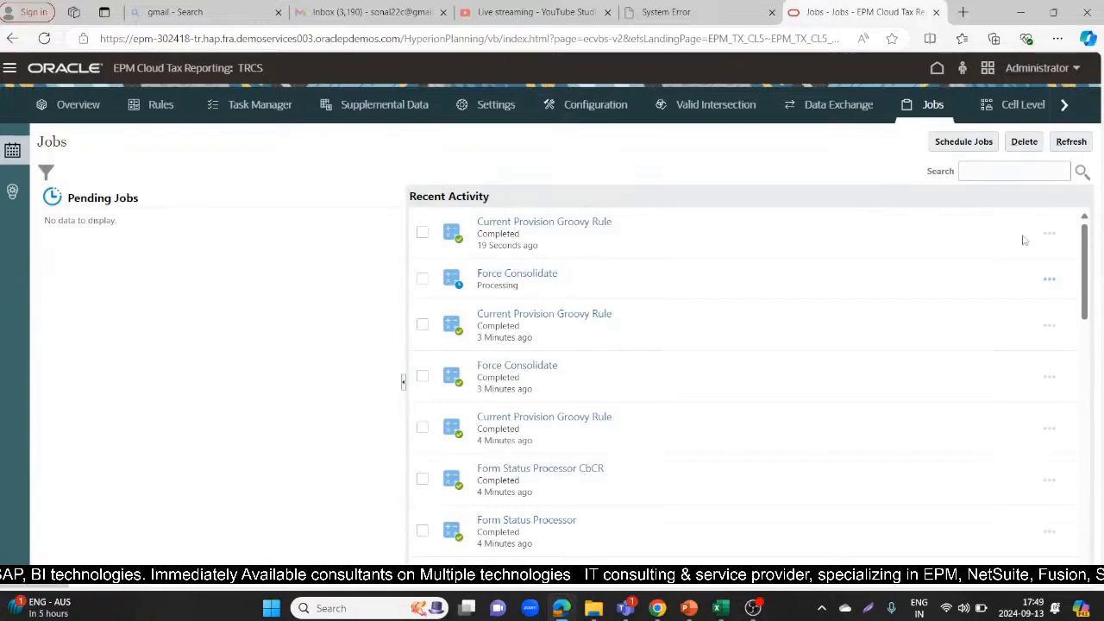
left_click(1075, 142)
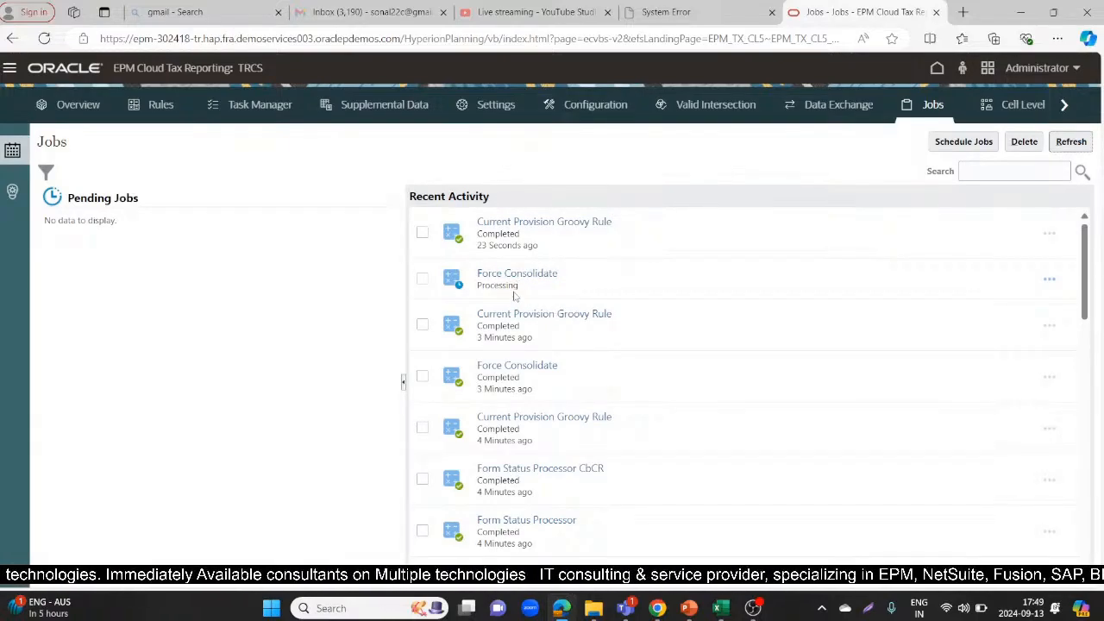
left_click(518, 275)
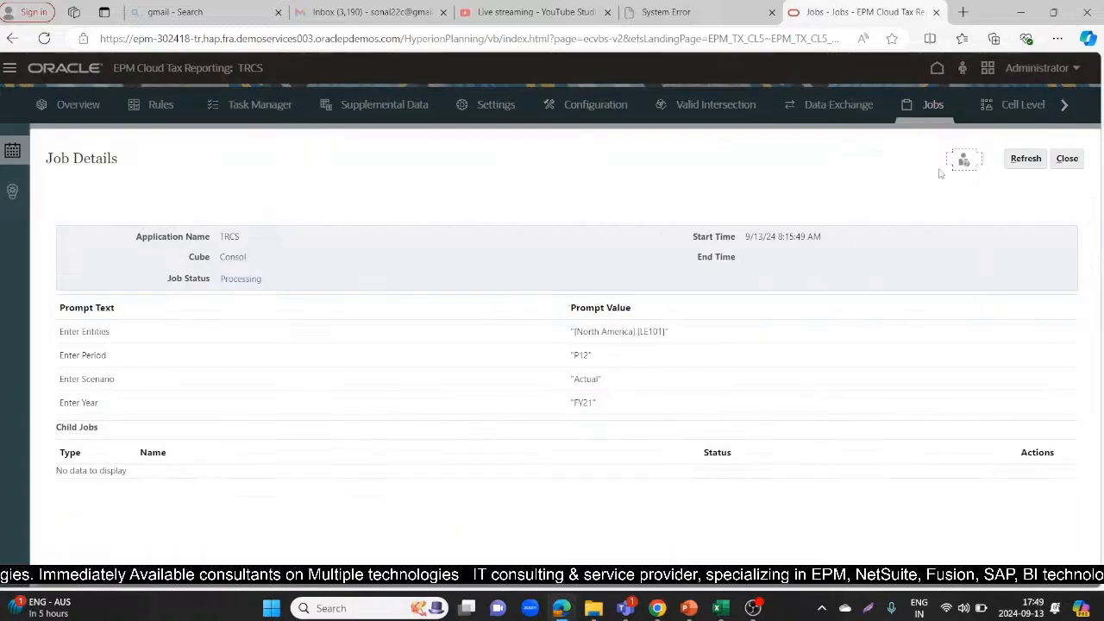
Refresh the details of the FY21 Force Consolidate job repeatedly to check its status
left_click(1035, 160)
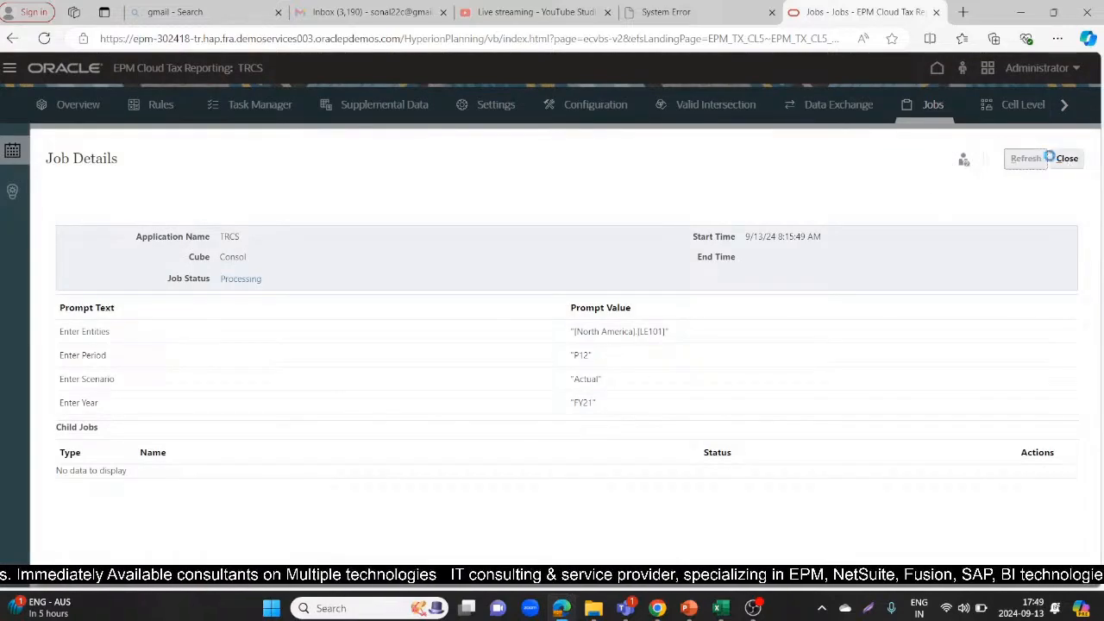
left_click(1028, 160)
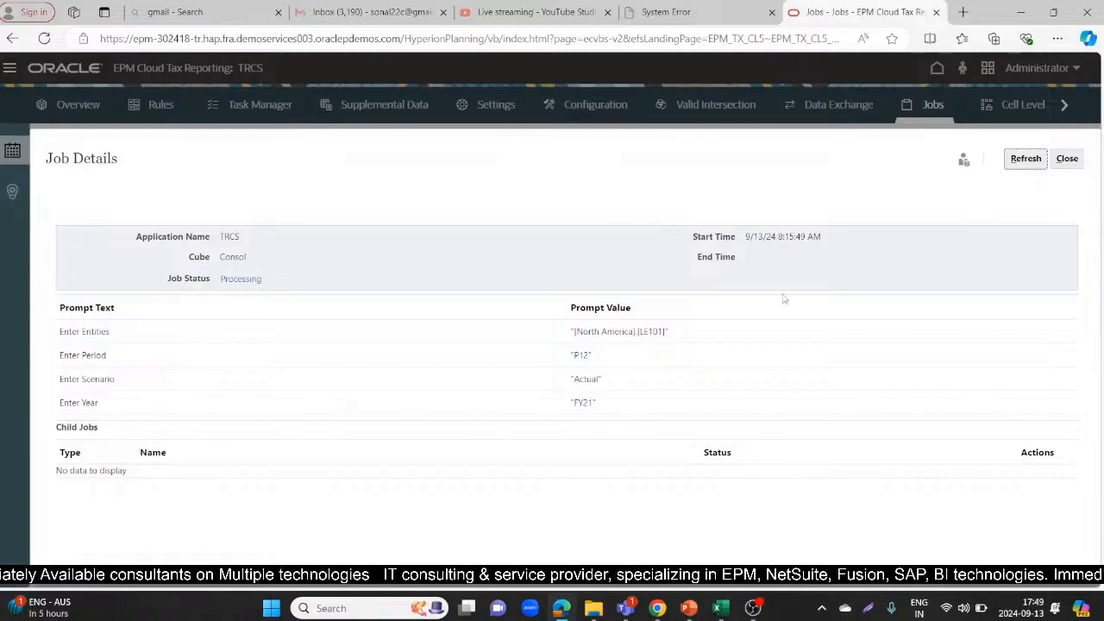
left_click(1016, 167)
left_click(1015, 168)
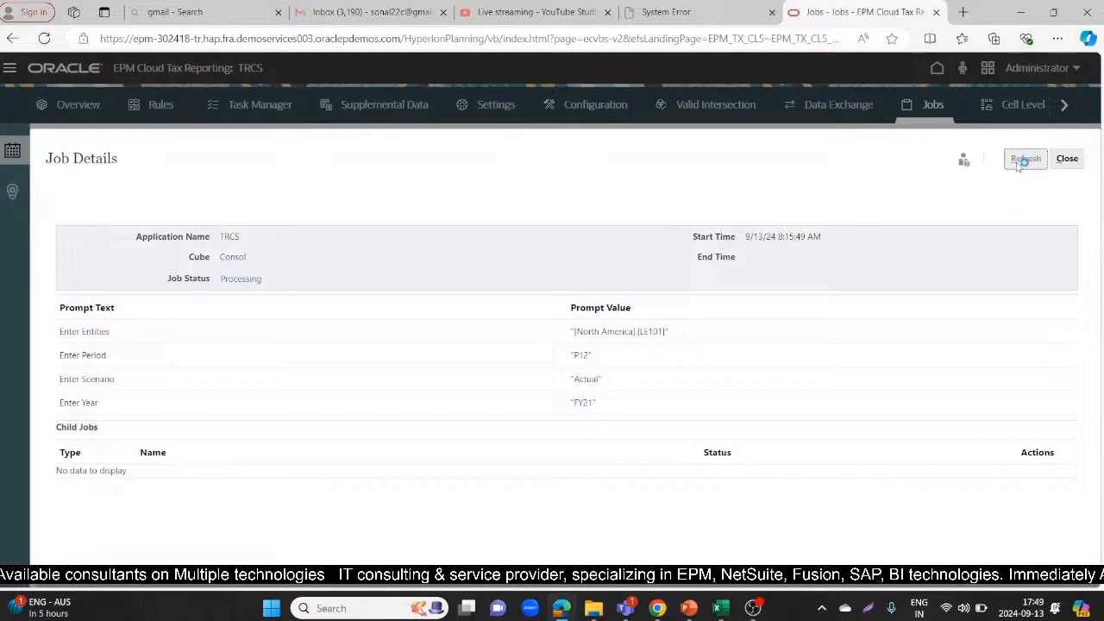
left_click(1014, 169)
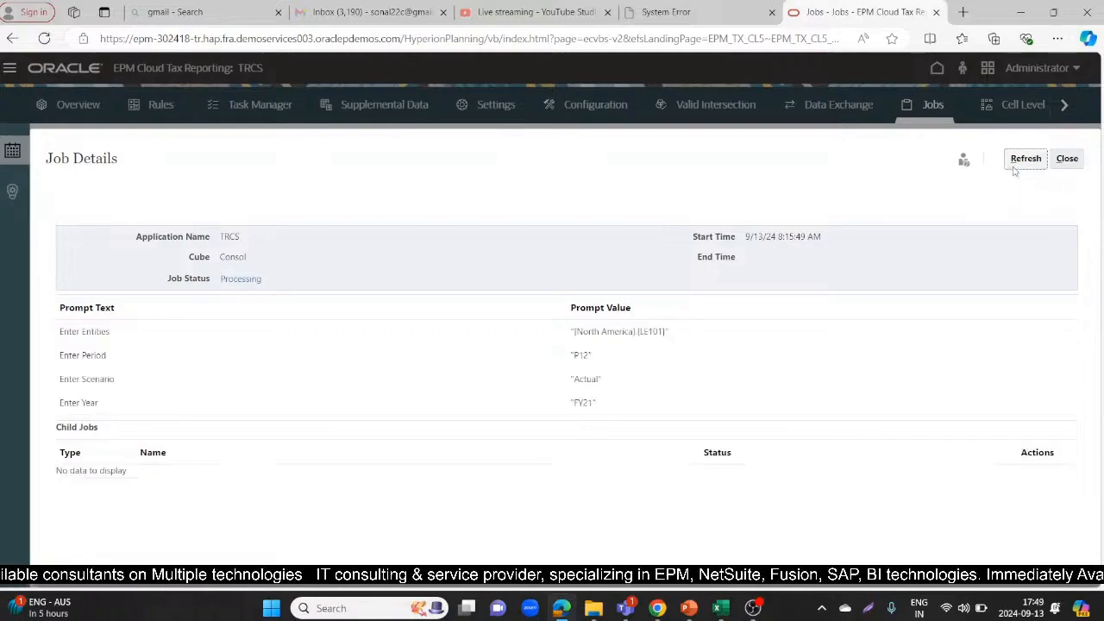
left_click(1014, 169)
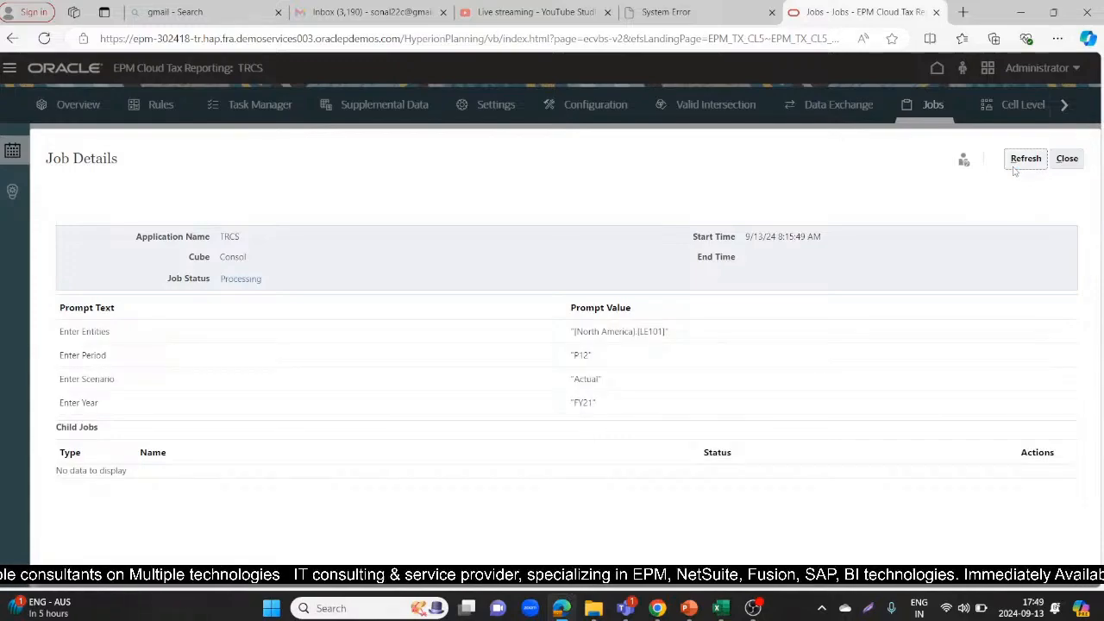
left_click(1014, 169)
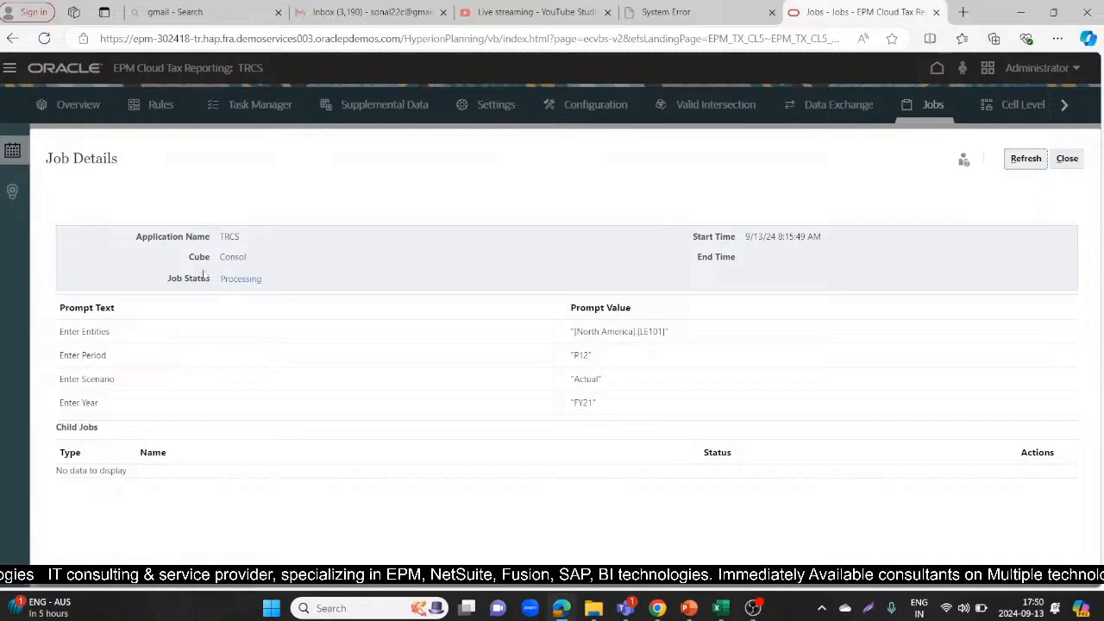
Open the status information of the FY21 Force Consolidate job and return to the jobs list
left_click(256, 281)
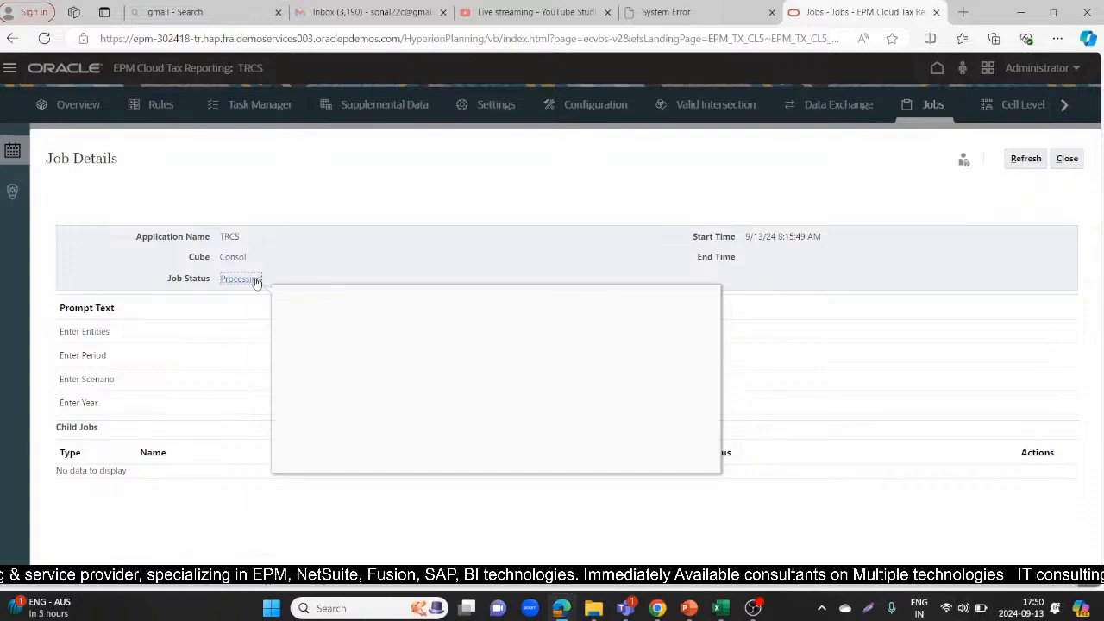
left_click(1039, 163)
left_click(1041, 164)
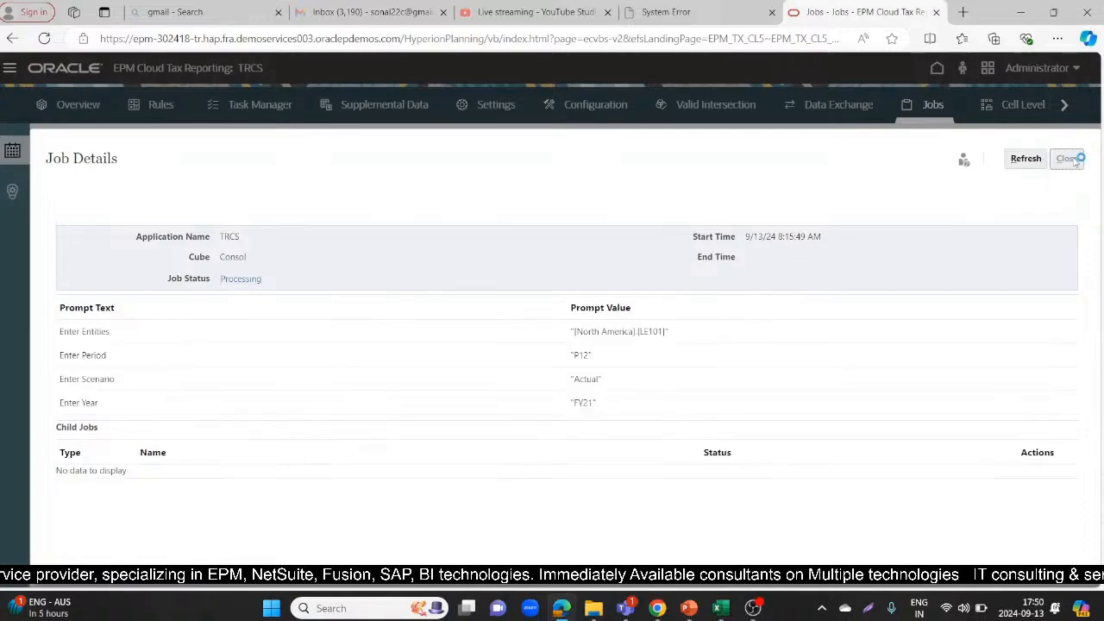
left_click(1066, 159)
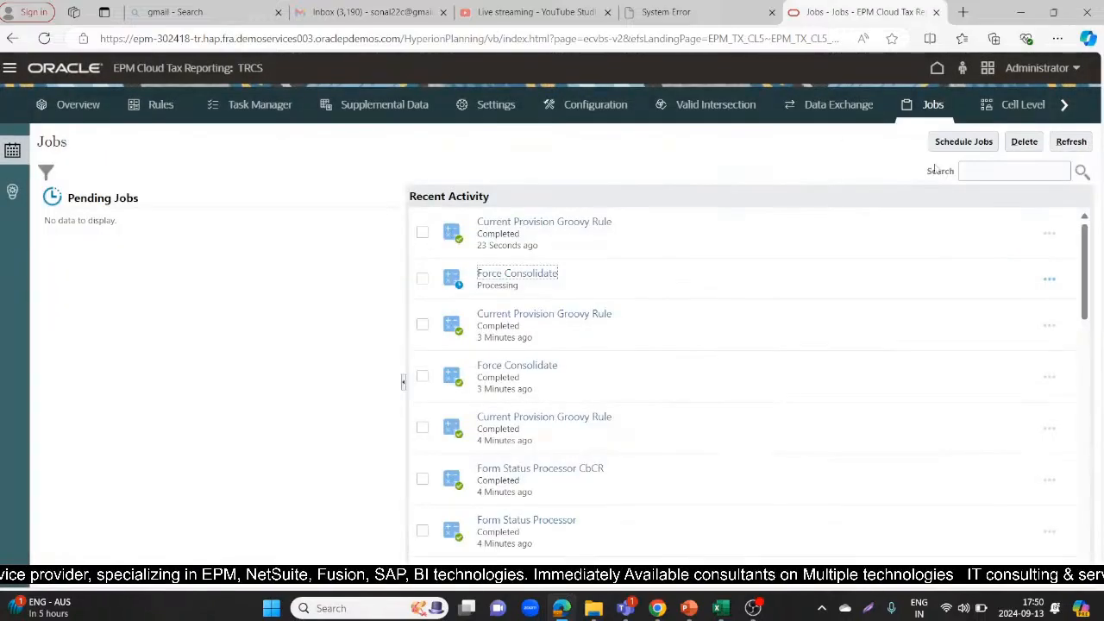
Refresh the recent activity, view the details of the earlier completed Force Consolidate job, and close them
left_click(1070, 144)
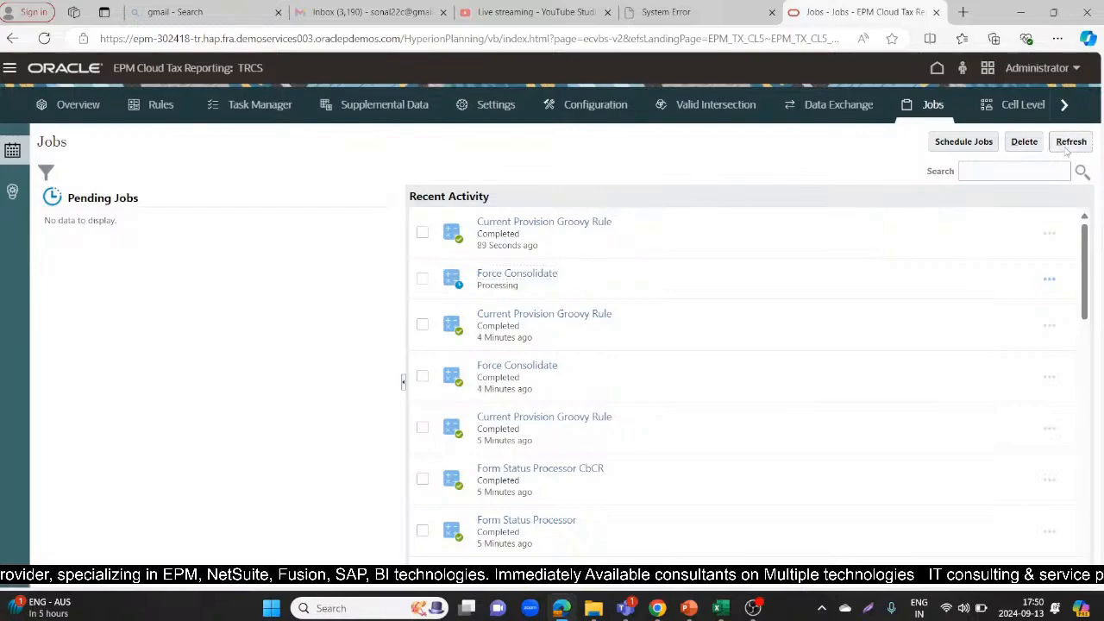
left_click(1068, 147)
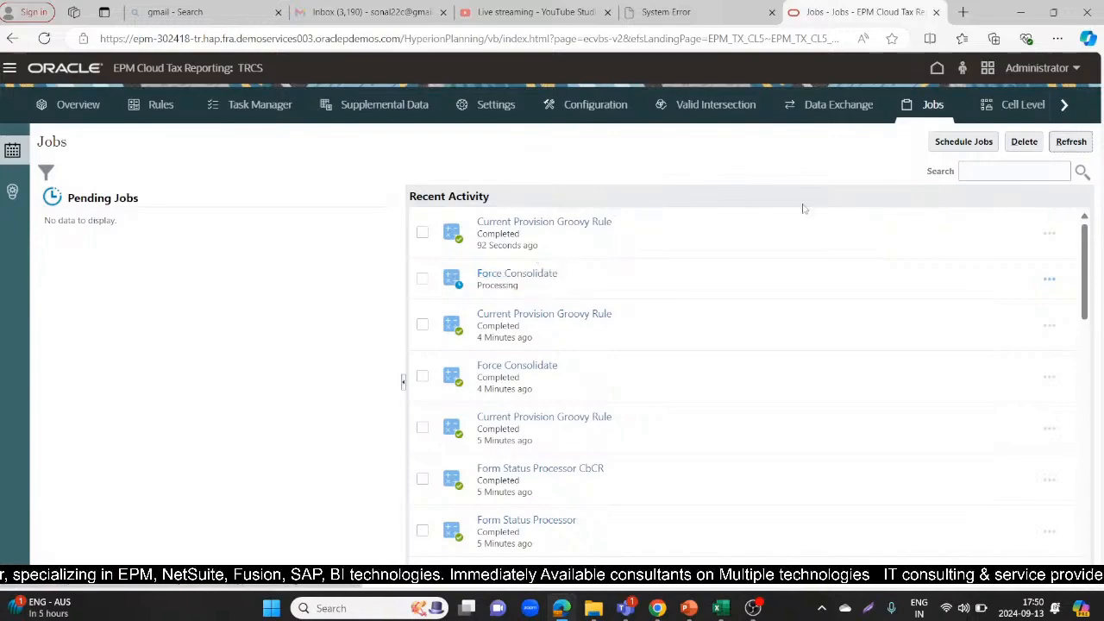
left_click(501, 373)
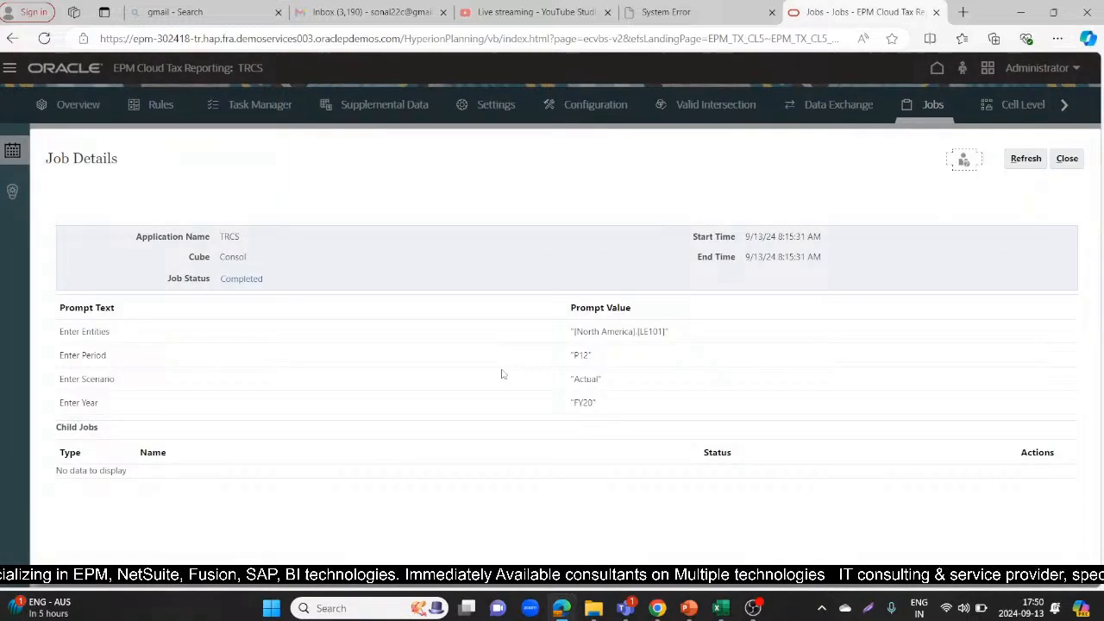
left_click(1067, 159)
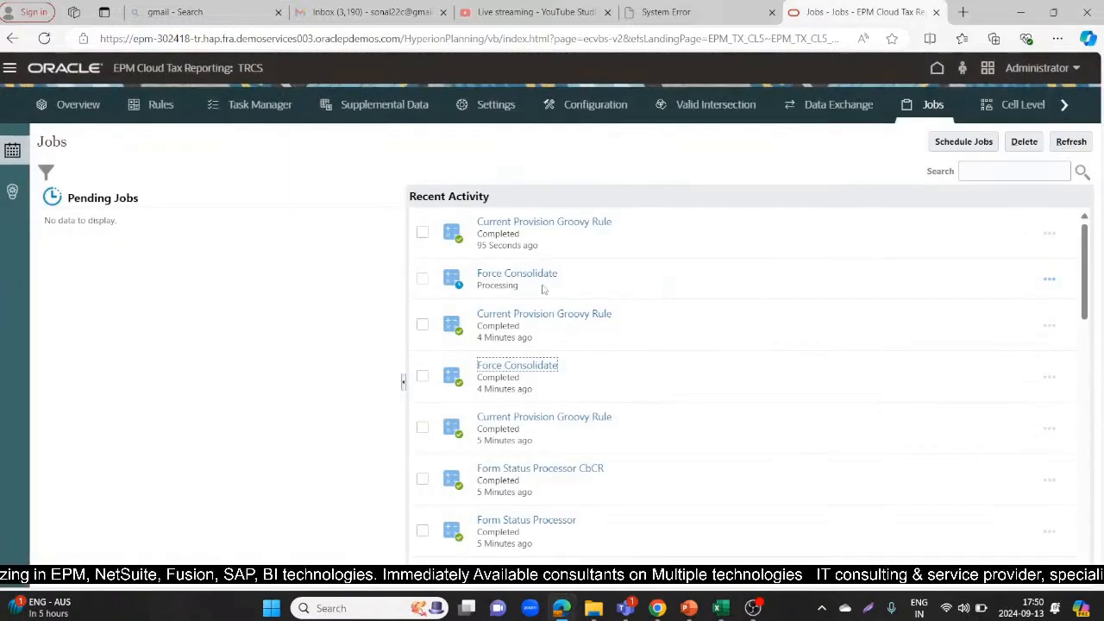
Keep refreshing the recent activity to check the status of the processing Force Consolidate job
left_click(1071, 145)
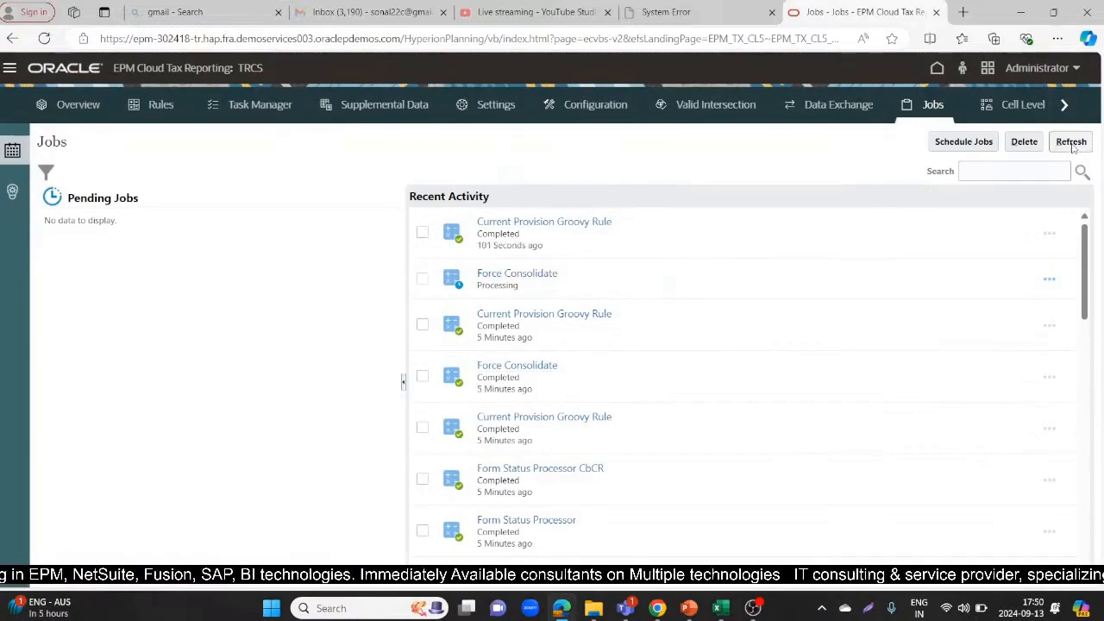
left_click(1072, 145)
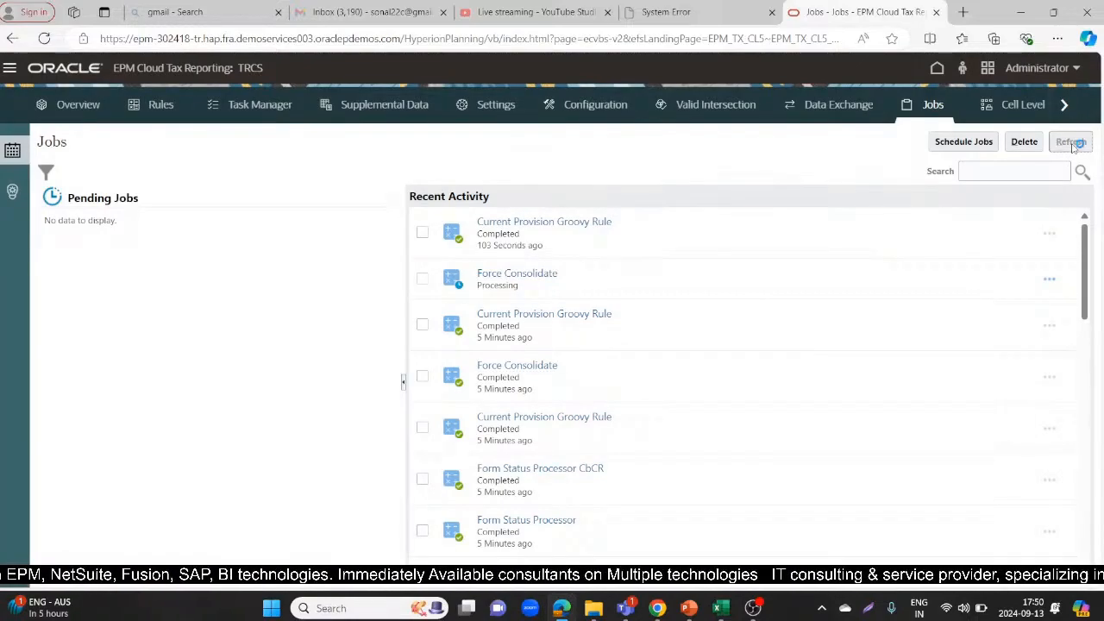
left_click(1072, 145)
left_click(1072, 145)
left_click(1071, 146)
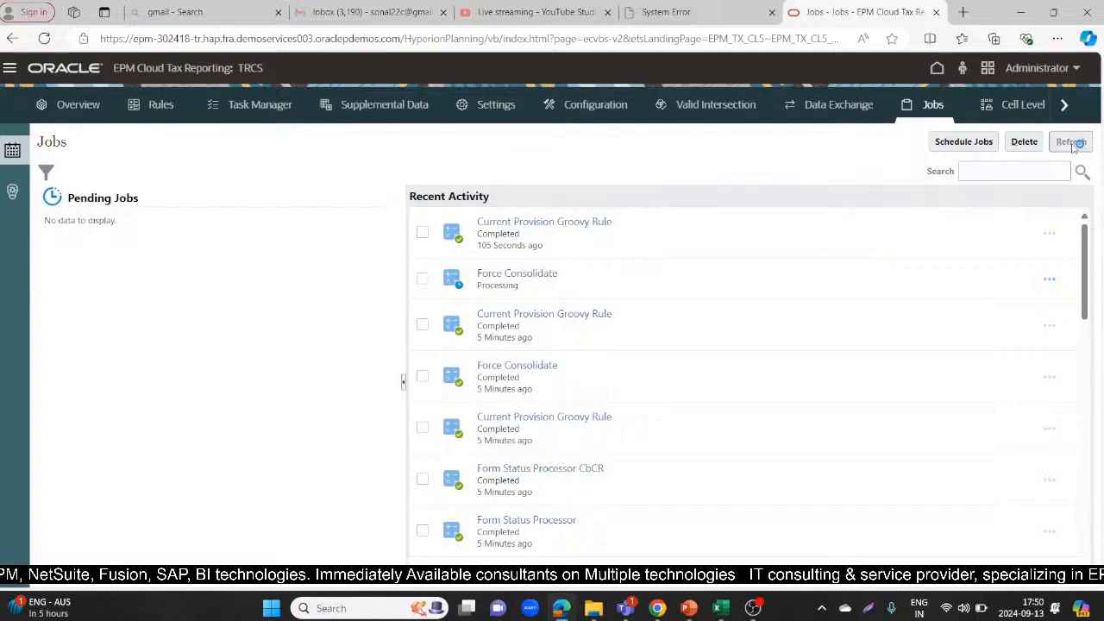
left_click(1072, 146)
left_click(1071, 146)
left_click(1071, 146)
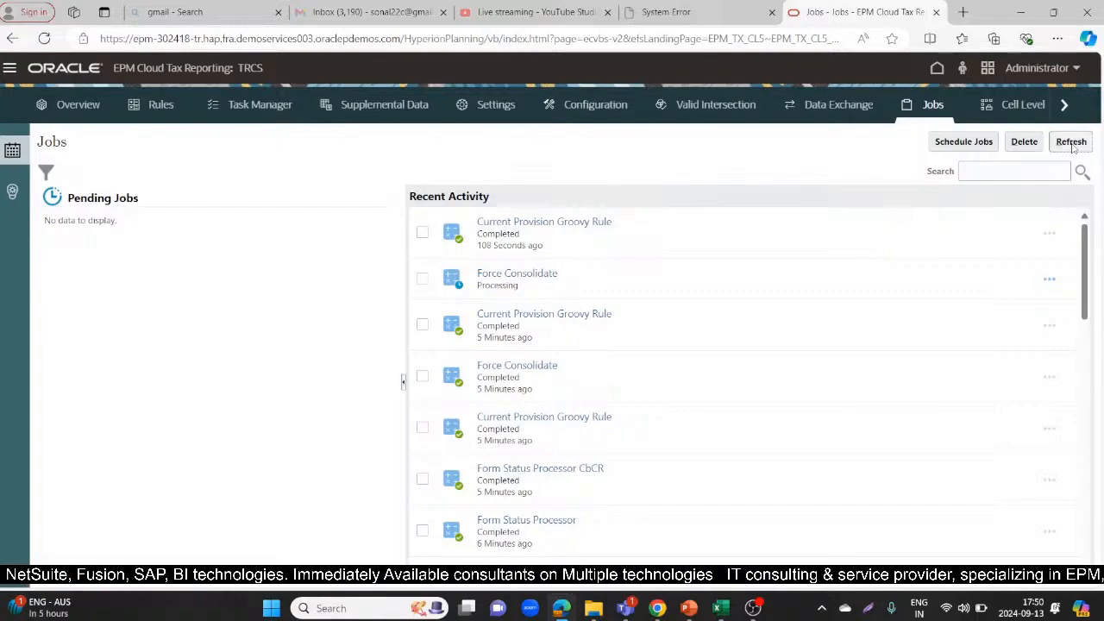
left_click(1072, 146)
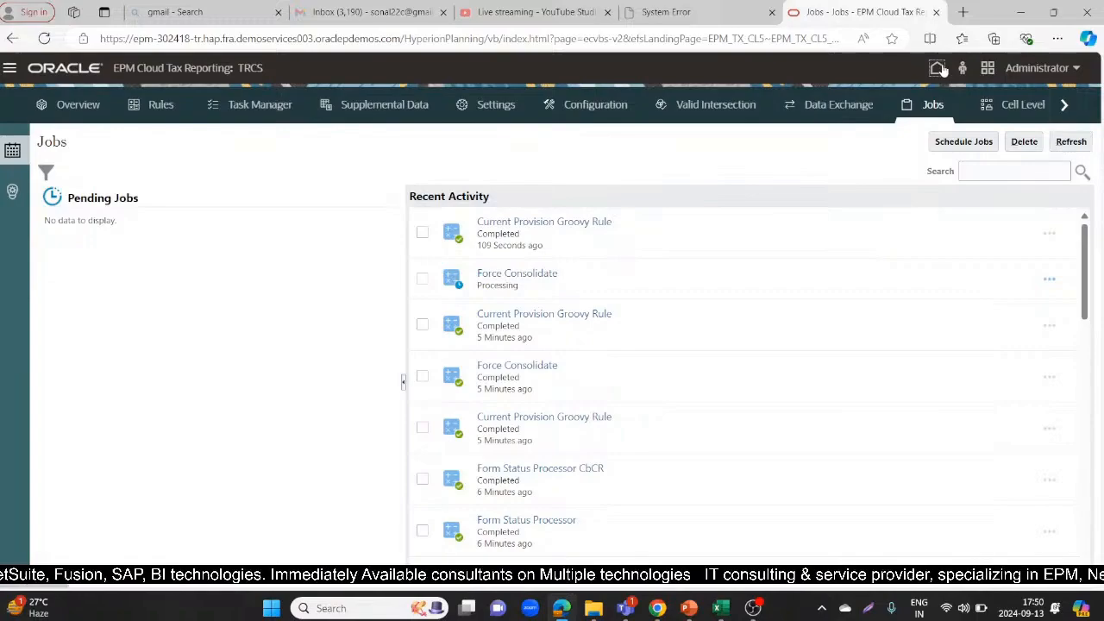
Return to the home page and open the Tax Provision National package with the Current Provision form
left_click(938, 68)
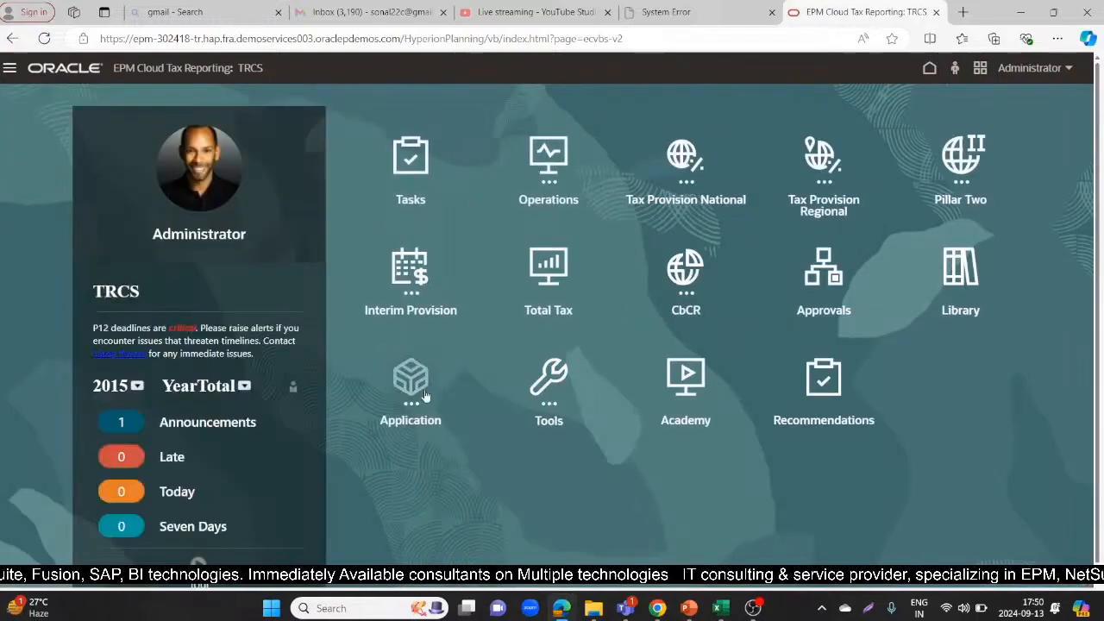
left_click(414, 386)
left_click_drag(1095, 361, 1102, 418)
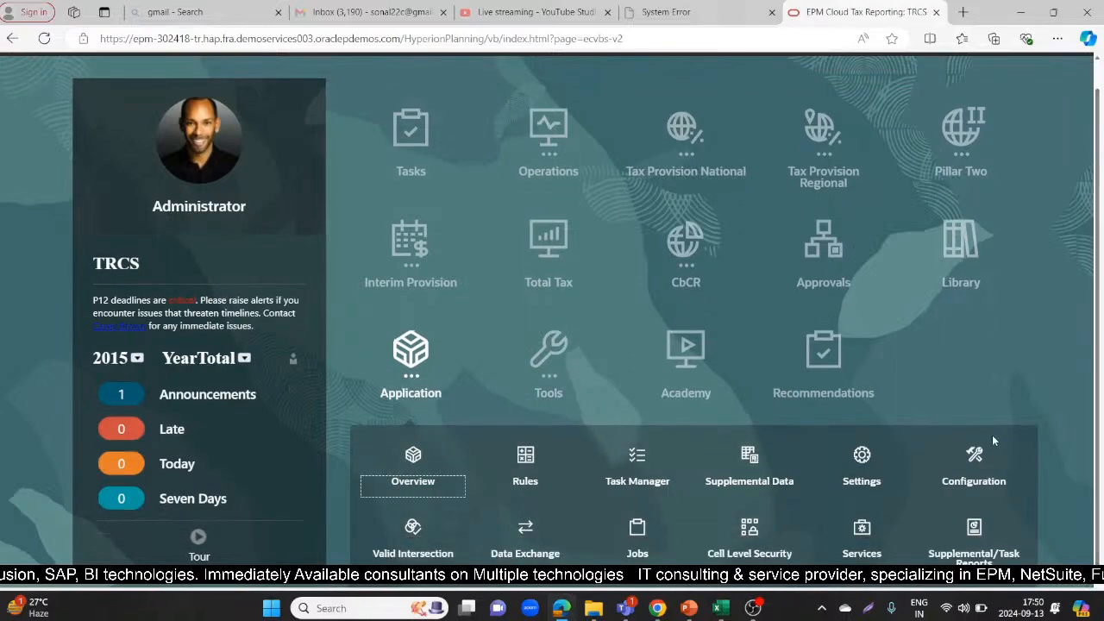
left_click(664, 172)
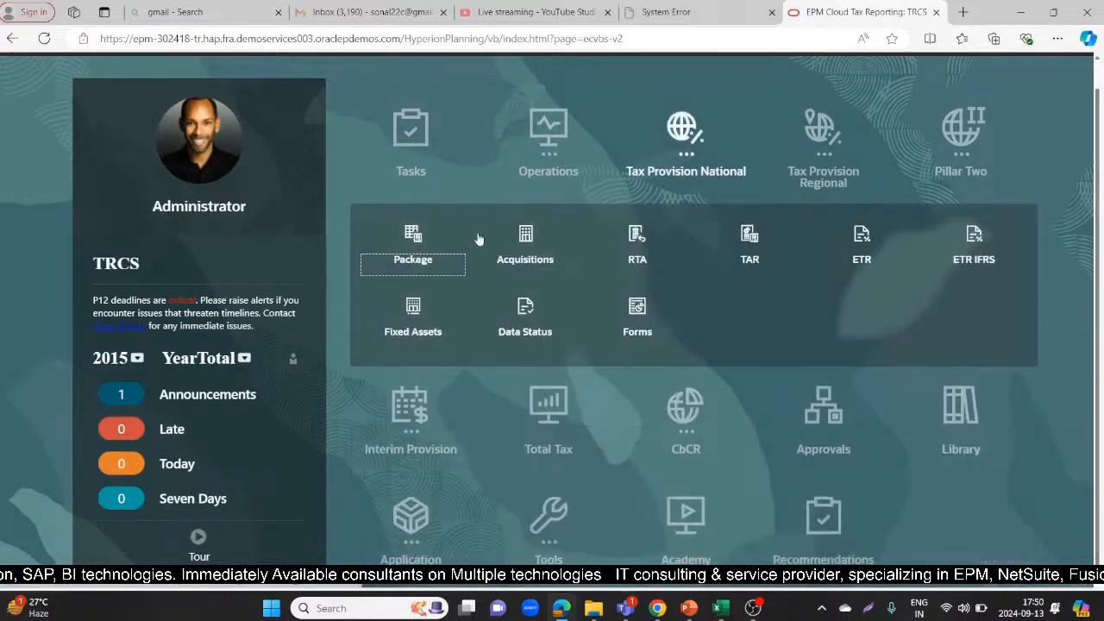
left_click(412, 250)
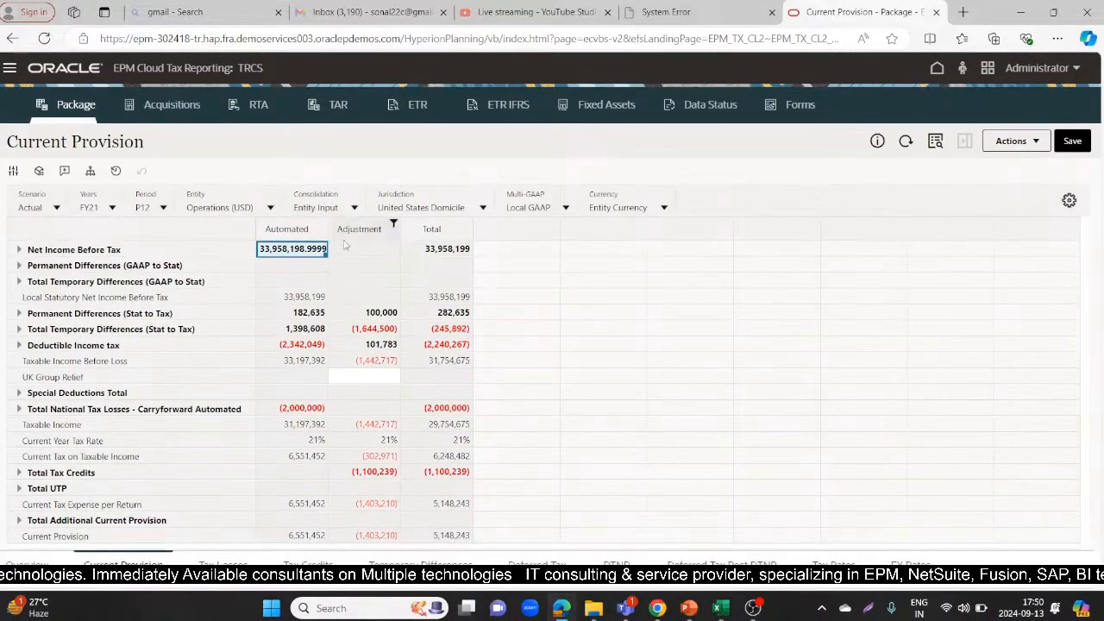
Launch the Force Consolidate rule for entity LE101, scenario Actual, period P12 and year FY21, and dismiss the information message
left_click(1035, 144)
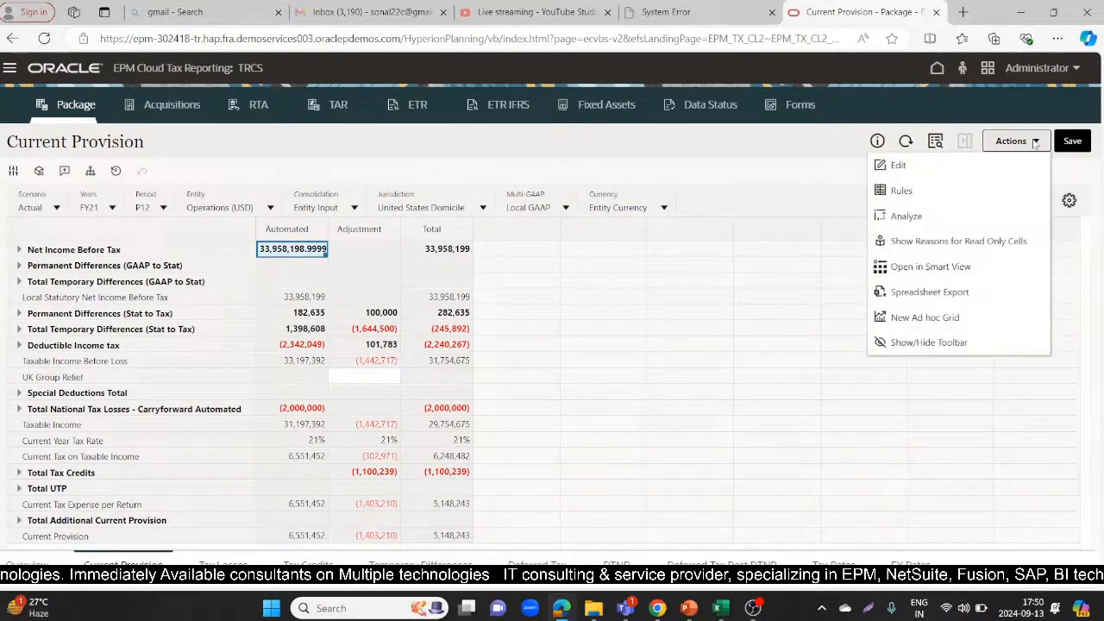
left_click(961, 195)
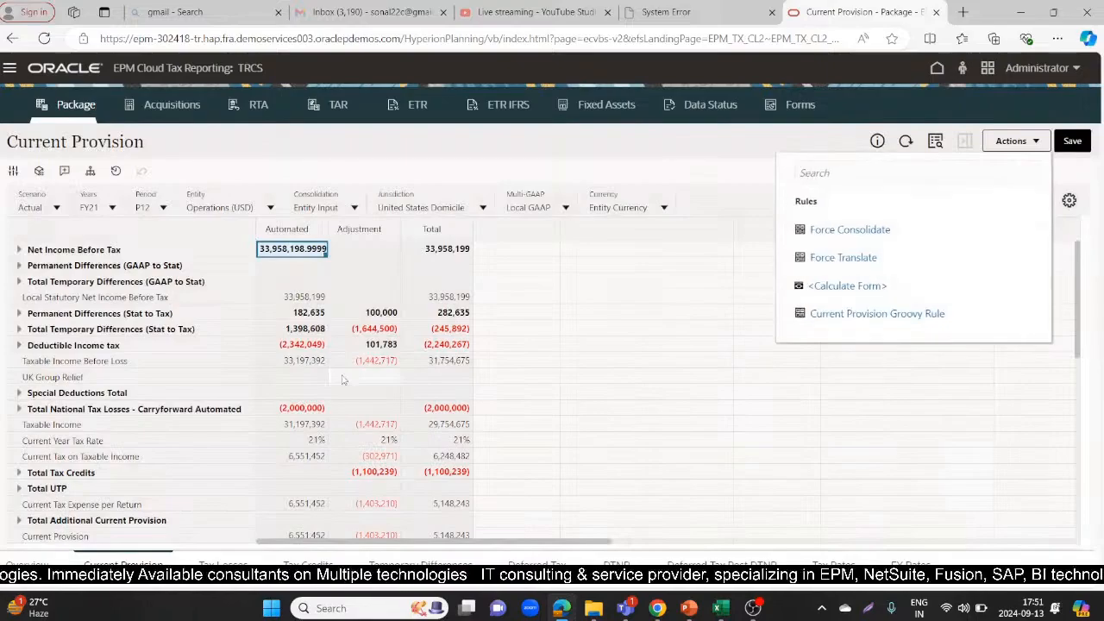
left_click(849, 231)
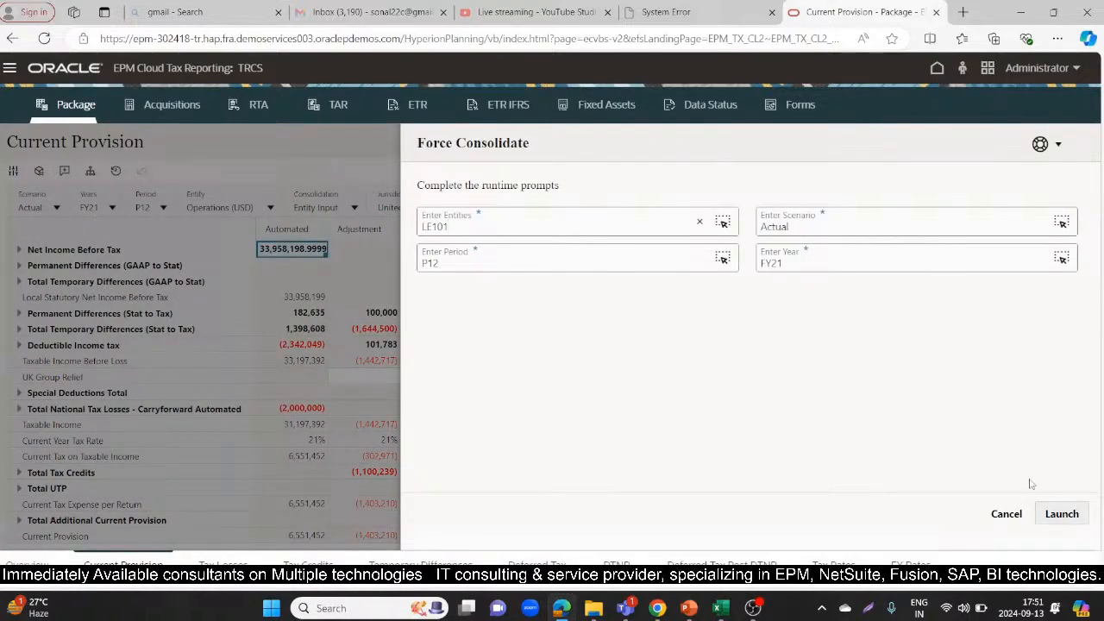
left_click(1060, 517)
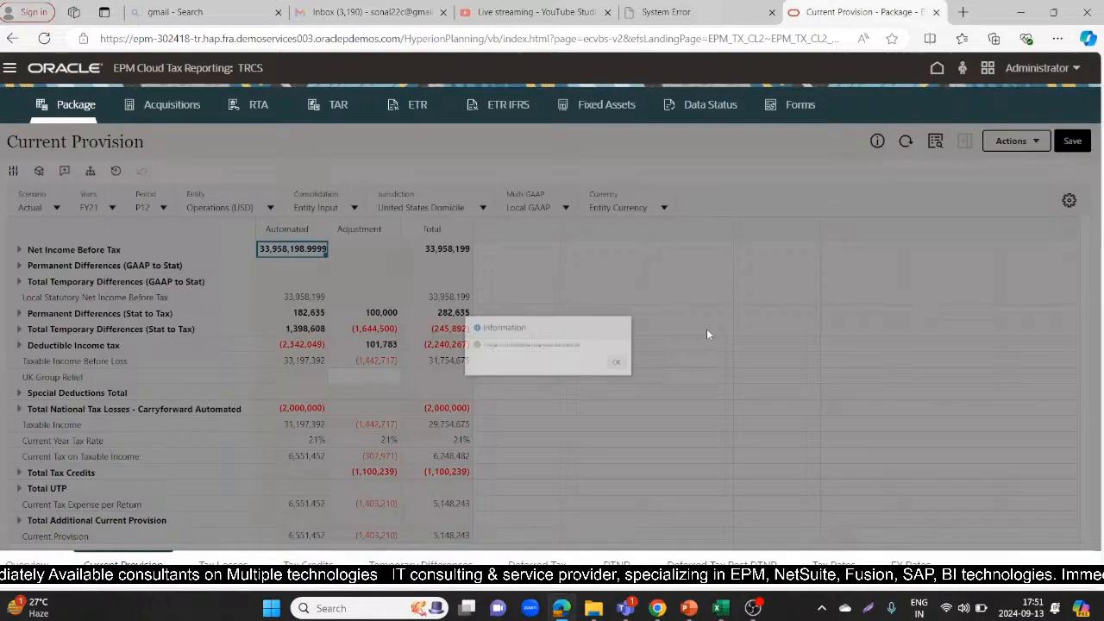
left_click(666, 374)
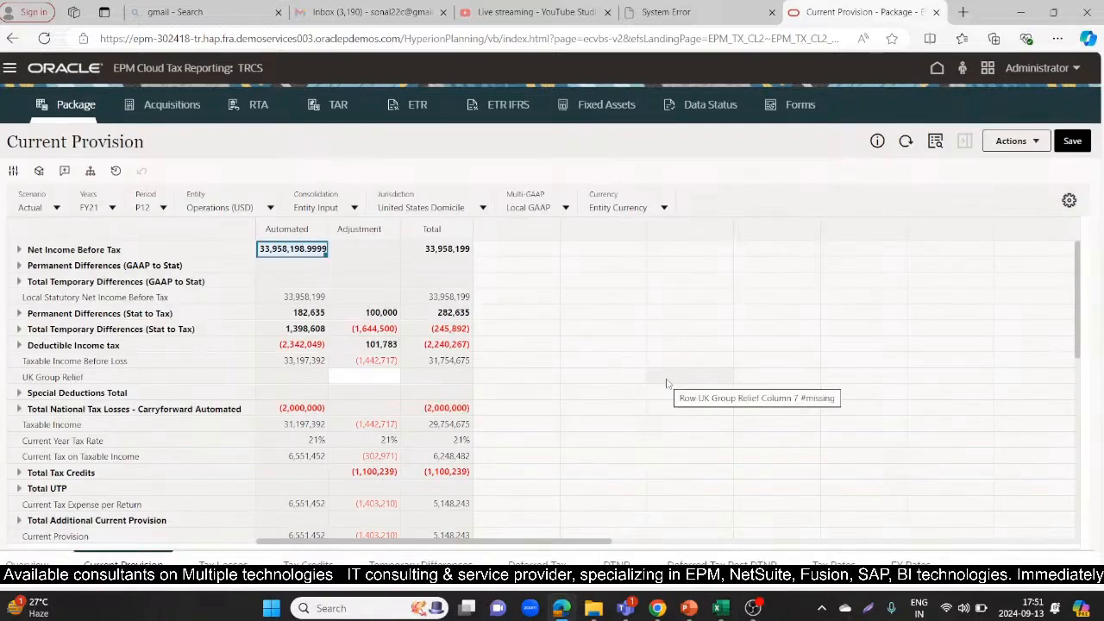
Highlight the Taxable Income row below the national tax losses in the FY21 Current Provision form
left_click(1072, 286)
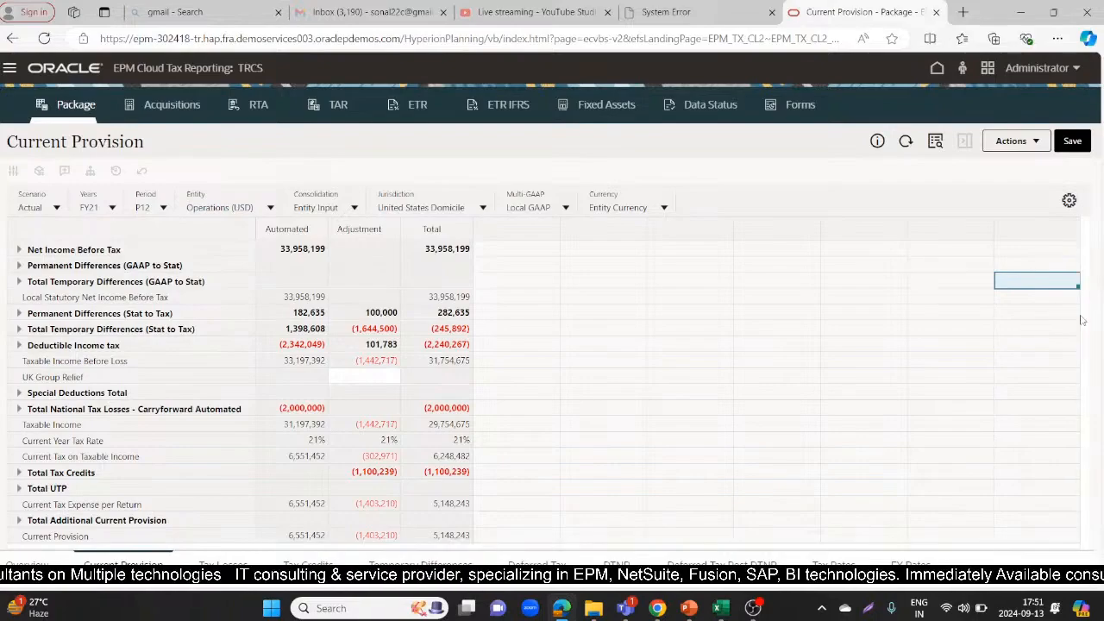
left_click_drag(1082, 320, 1087, 369)
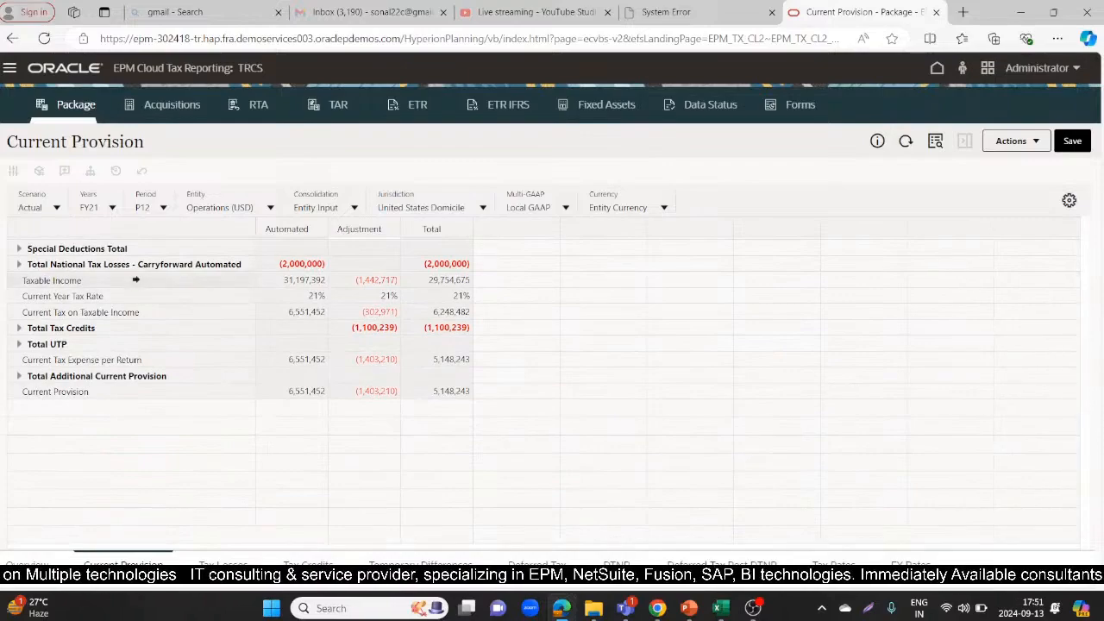
left_click(135, 280)
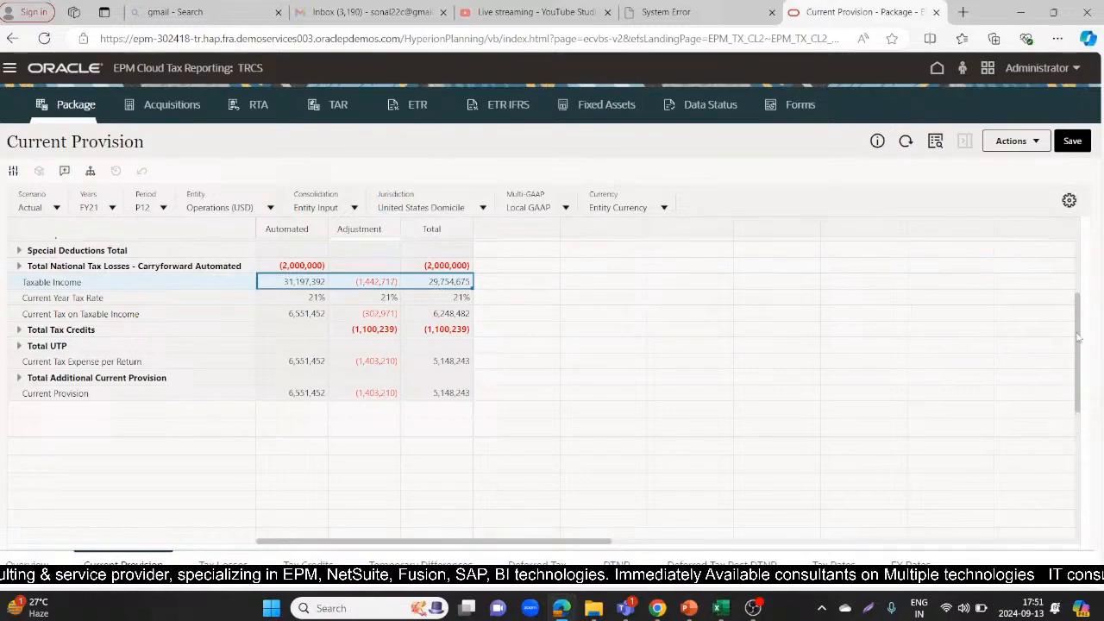
left_click_drag(1078, 346, 1078, 335)
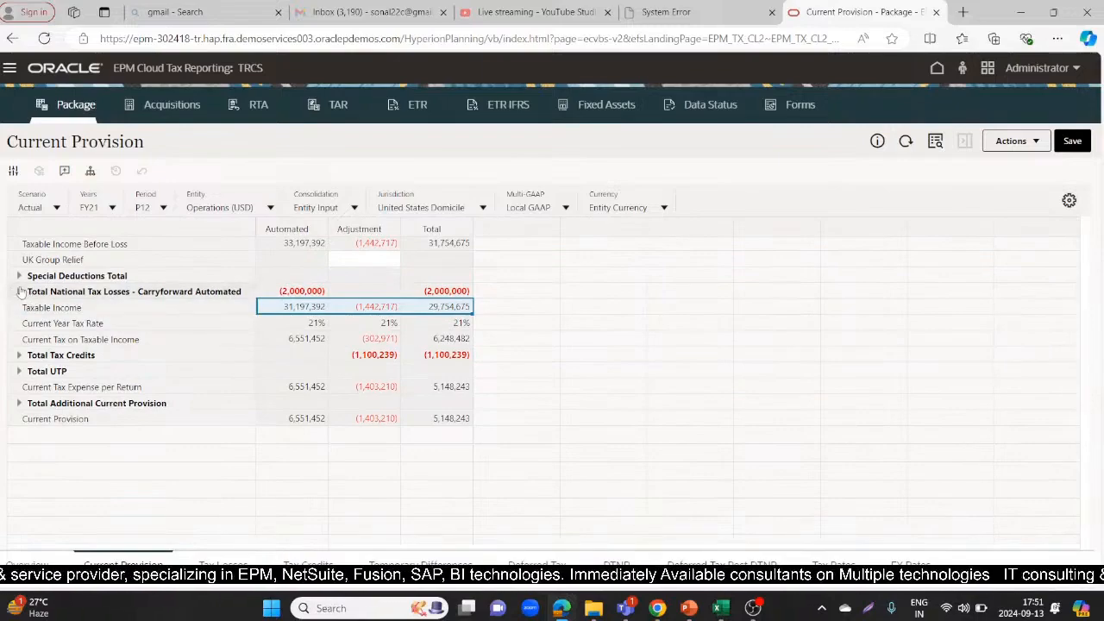
Expand Total National Tax Losses - Carryforward Automated and examine the Tax Losses - Carryforward Automated and Taxable Income Before Loss rows
left_click(18, 291)
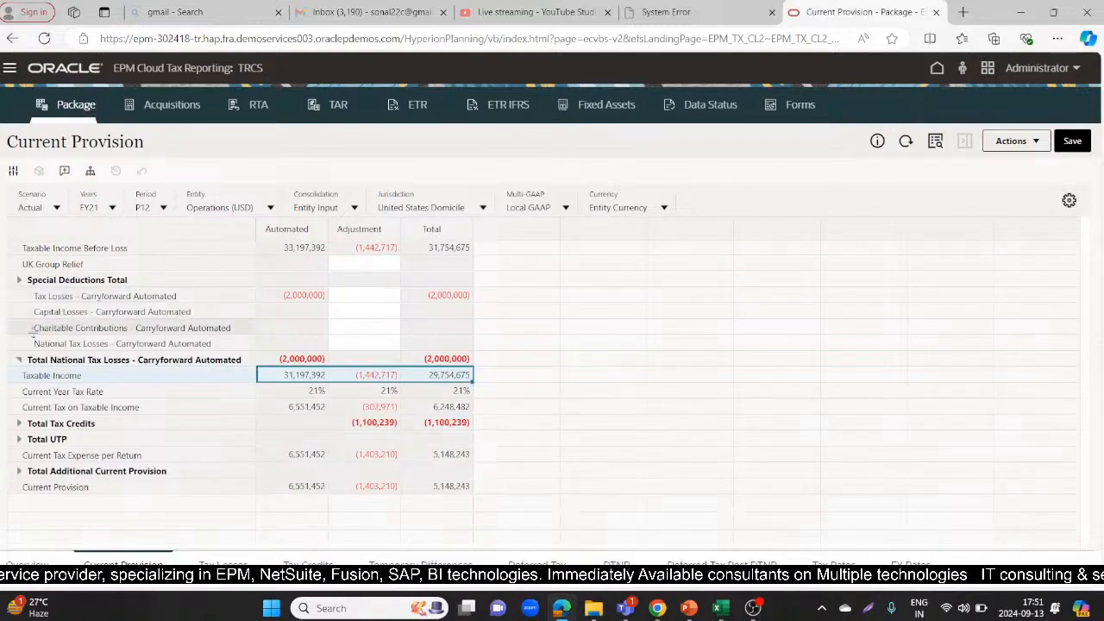
left_click(136, 295)
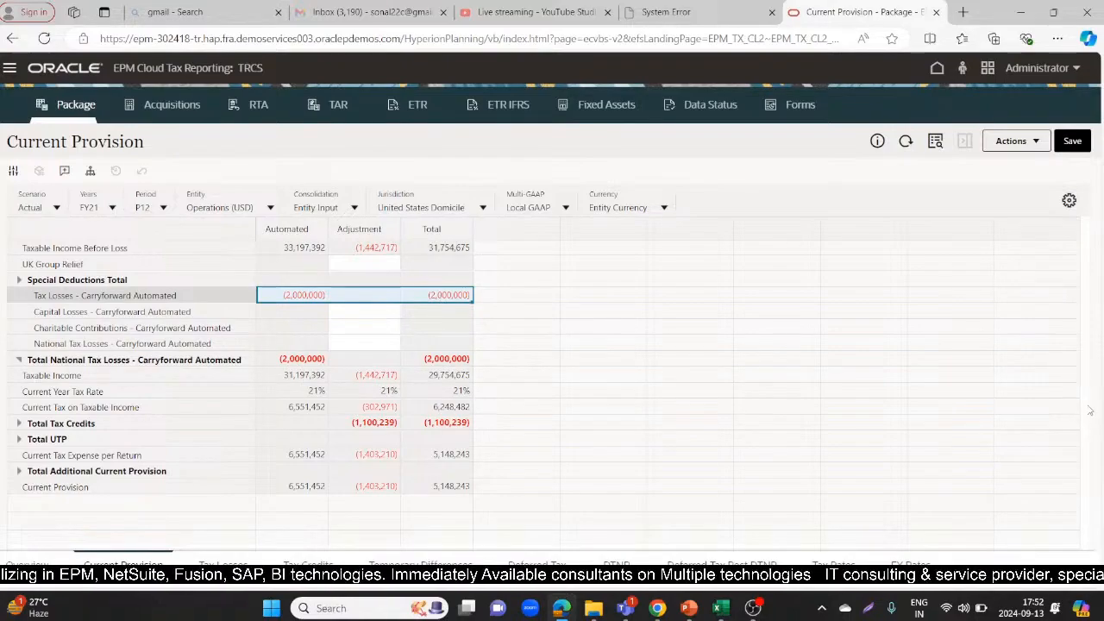
scroll(1069, 327, "up", 2)
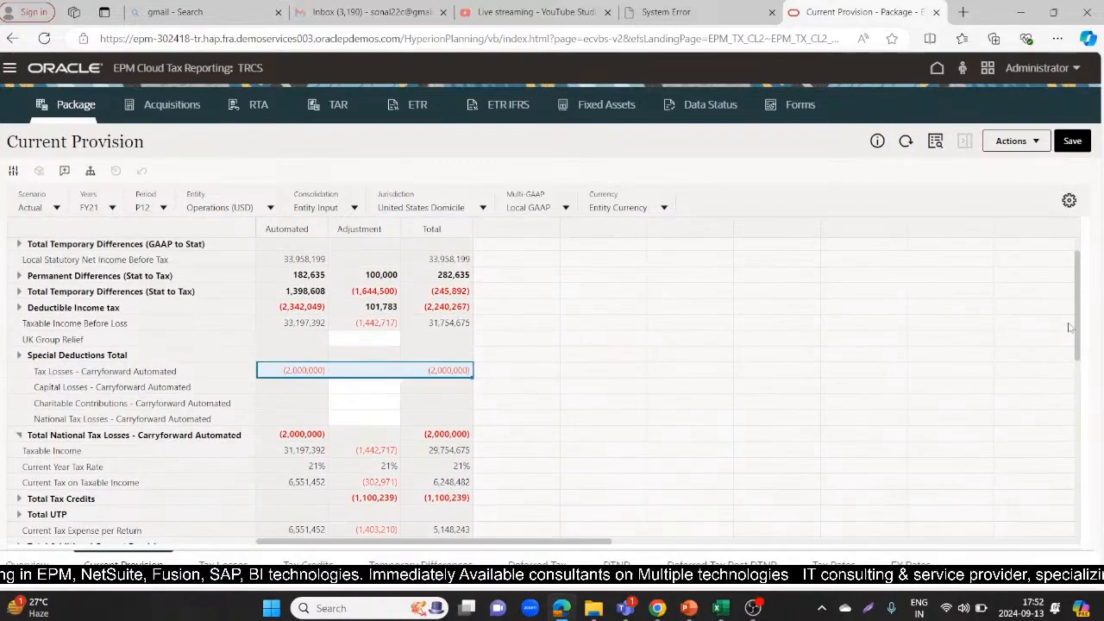
left_click(121, 323)
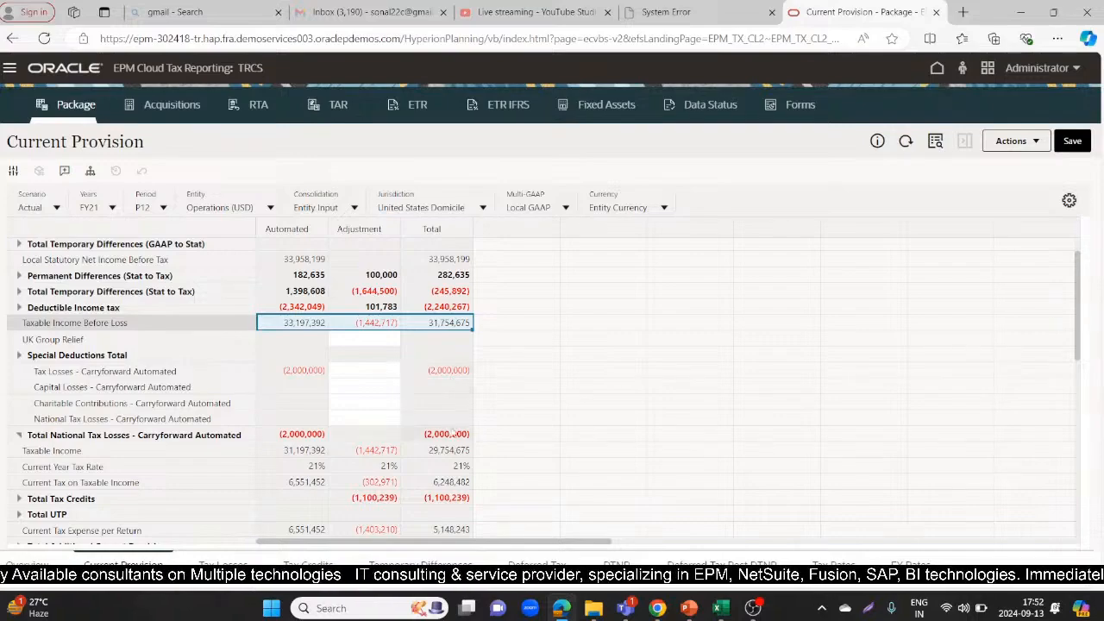
Examine the total Taxable Income, the total Current Tax on Taxable Income and the Tax Losses - Carryforward Automated row for FY21
left_click(417, 454)
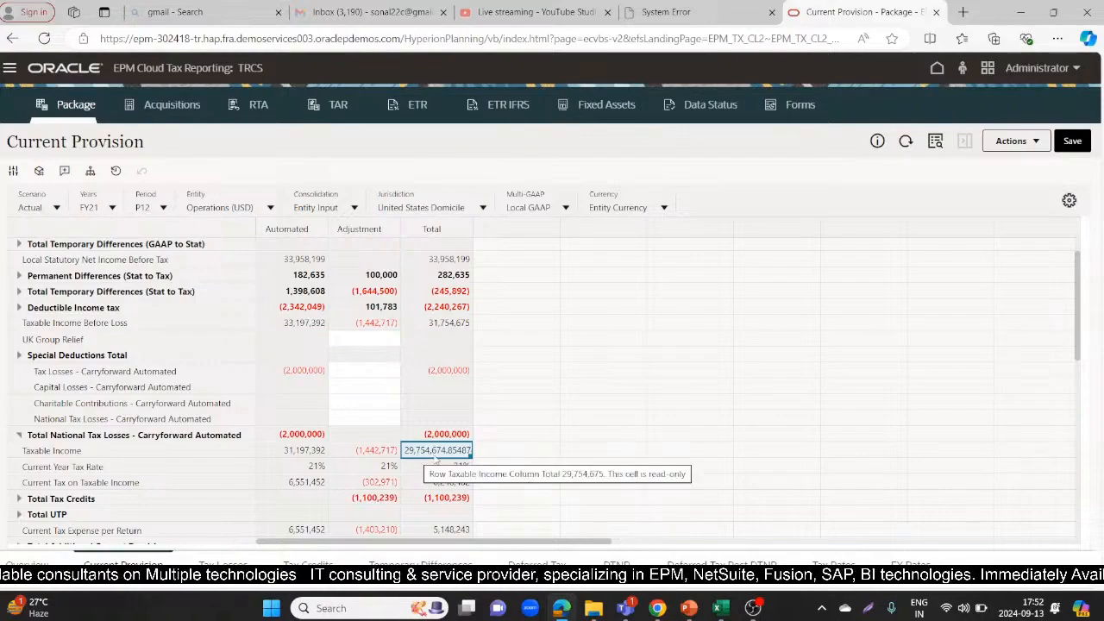
left_click(431, 485)
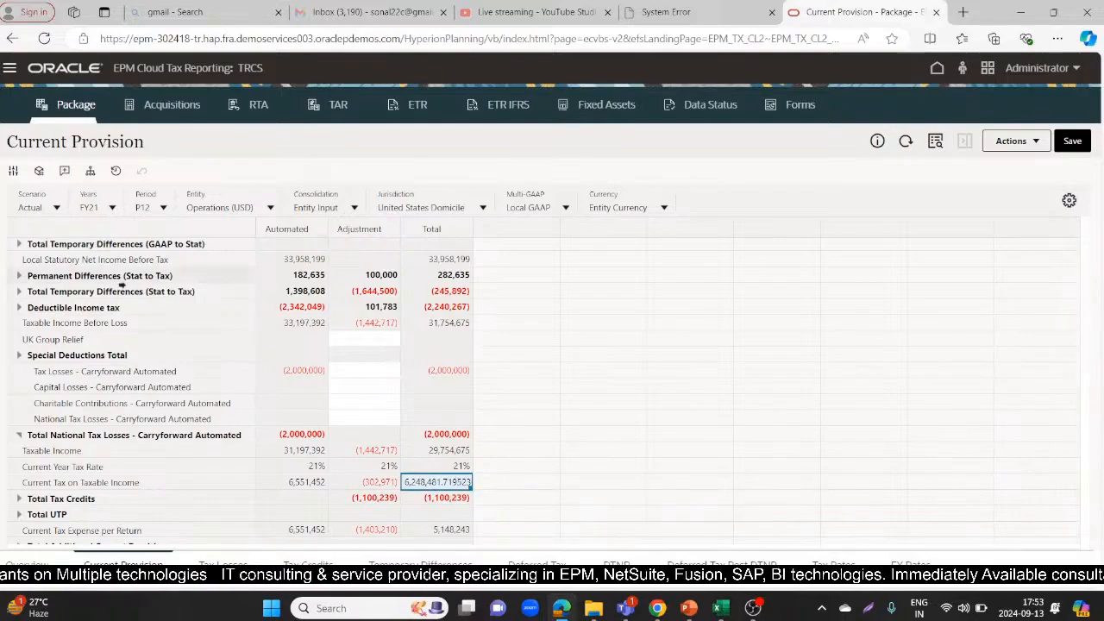
left_click(147, 370)
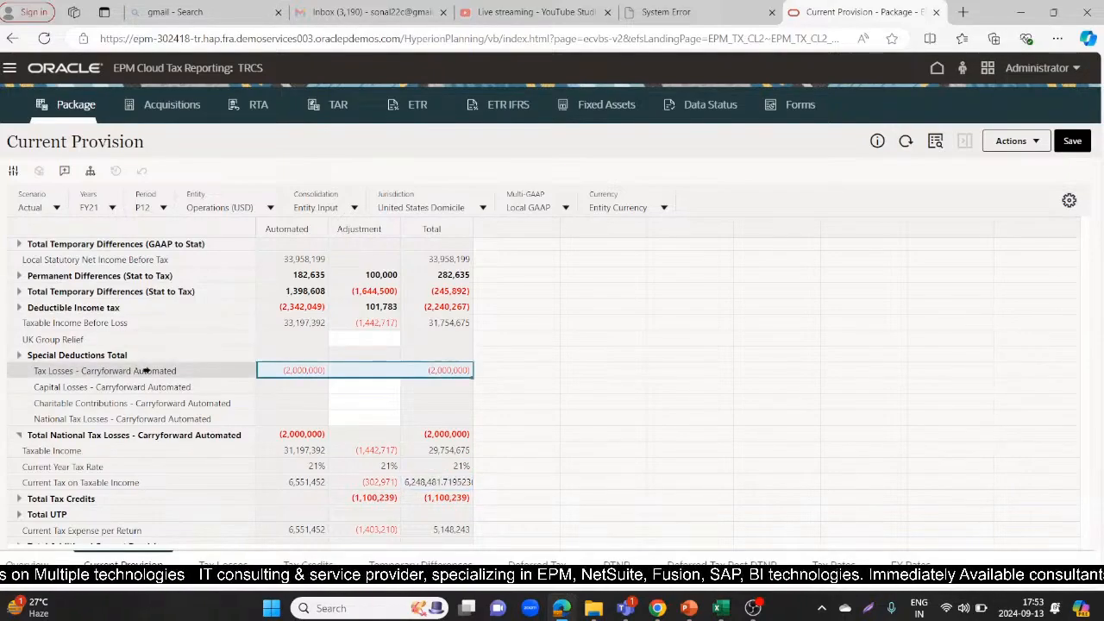
Switch the Current Provision form to year FY20 to review the loss in the prior year
left_click(110, 209)
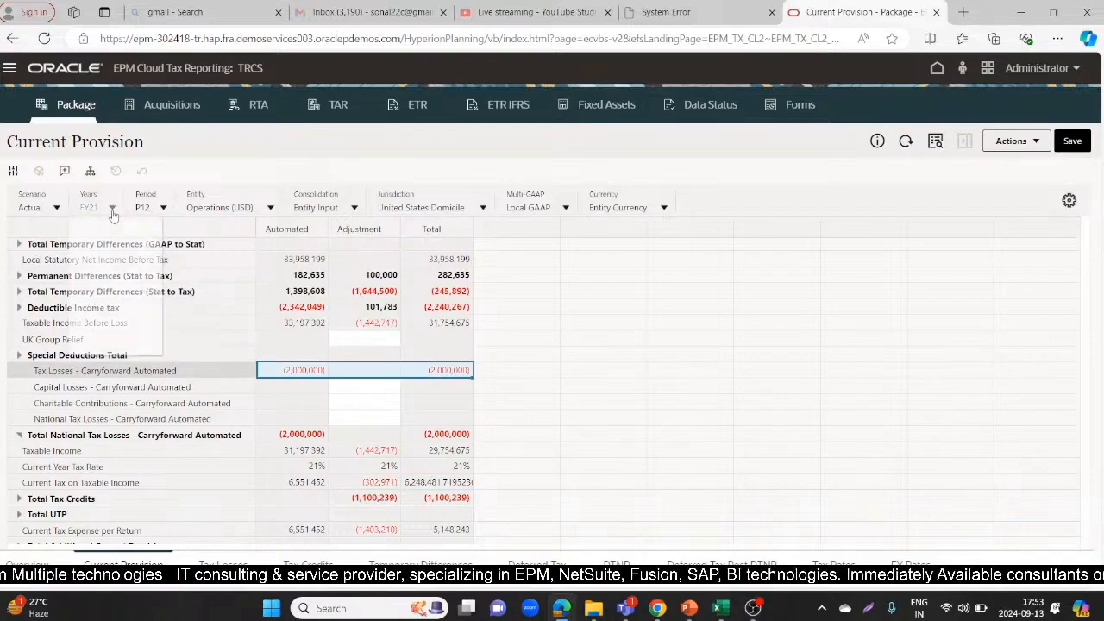
left_click(86, 378)
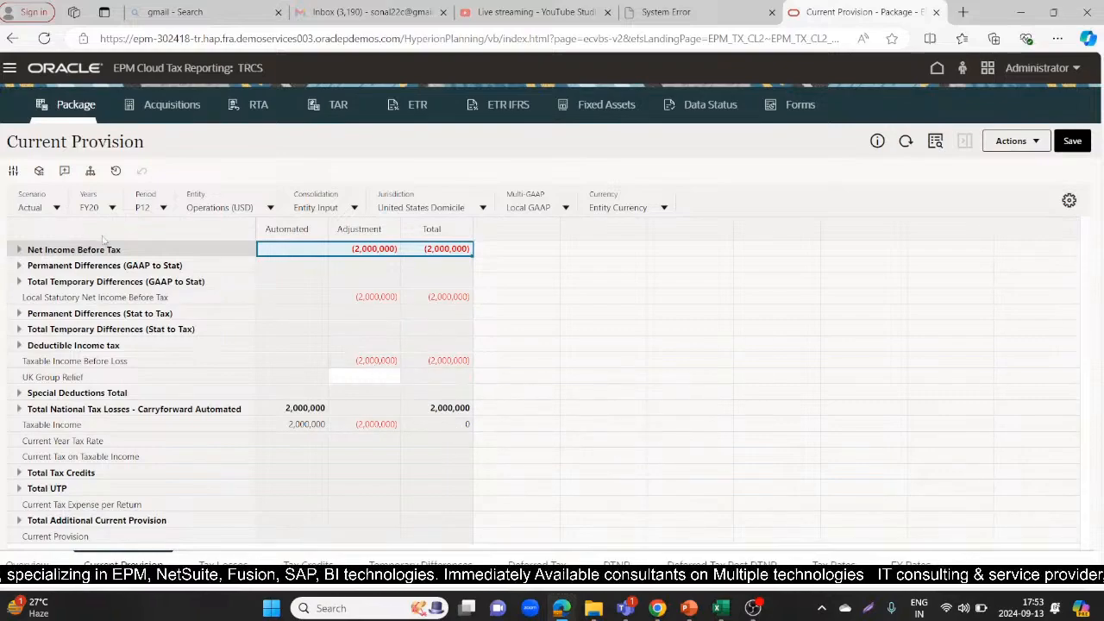
Set the Current Provision form back to year FY21 and highlight the Total National Tax Losses - Carryforward Automated row
left_click(104, 209)
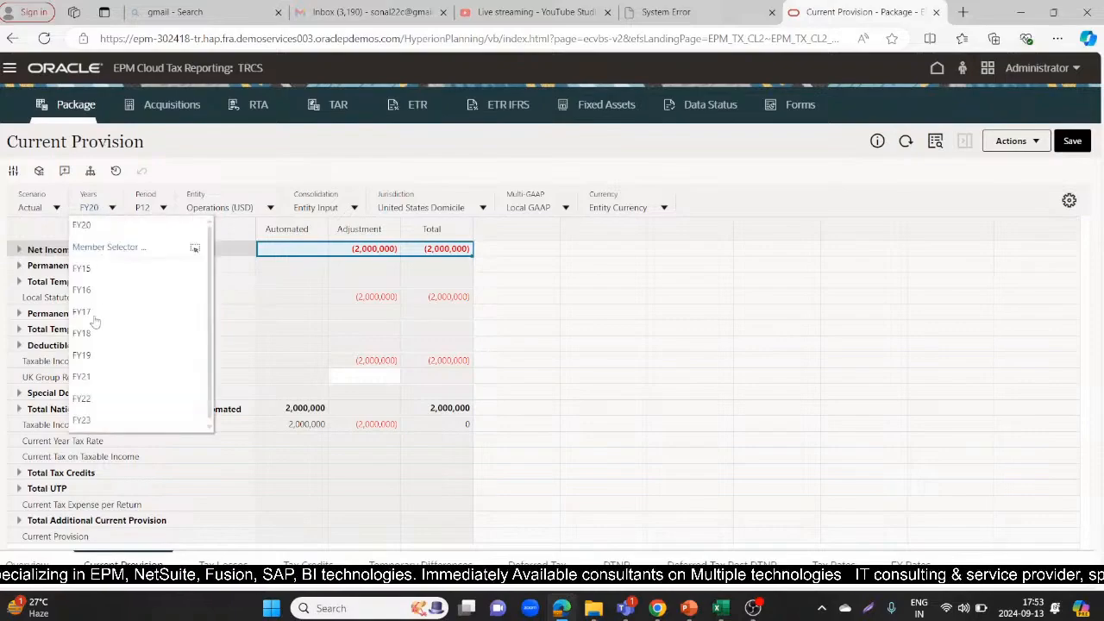
left_click(83, 376)
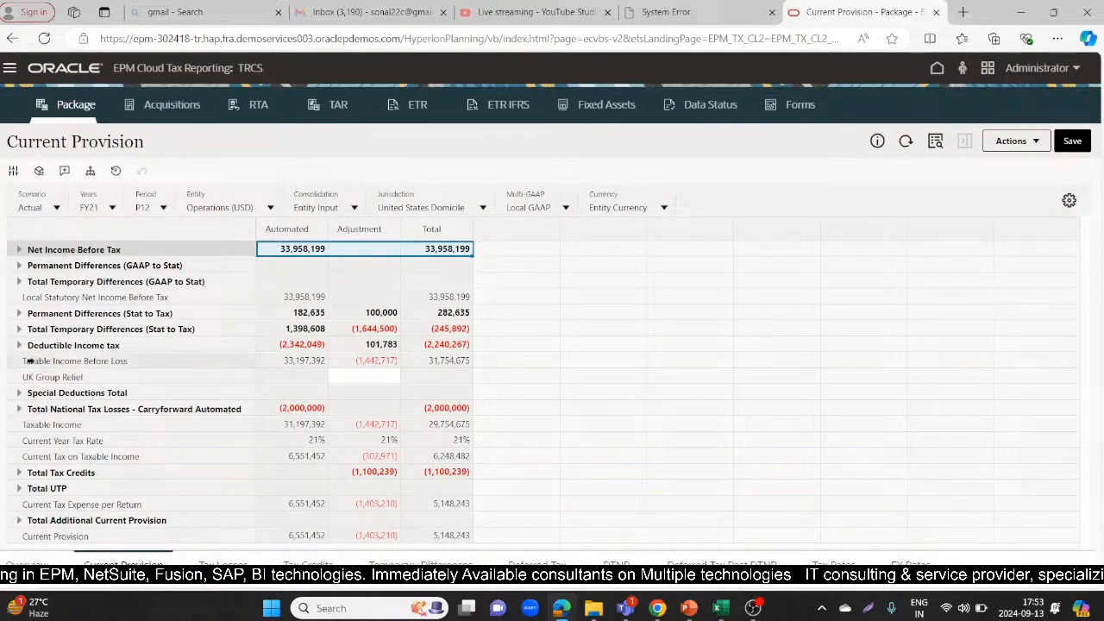
left_click(45, 407)
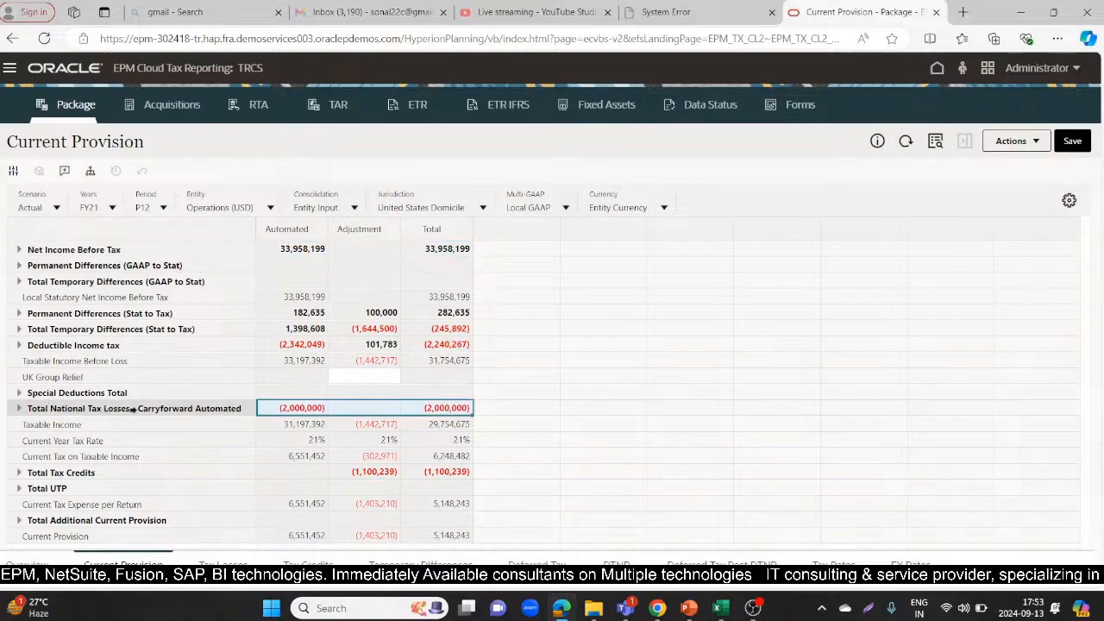